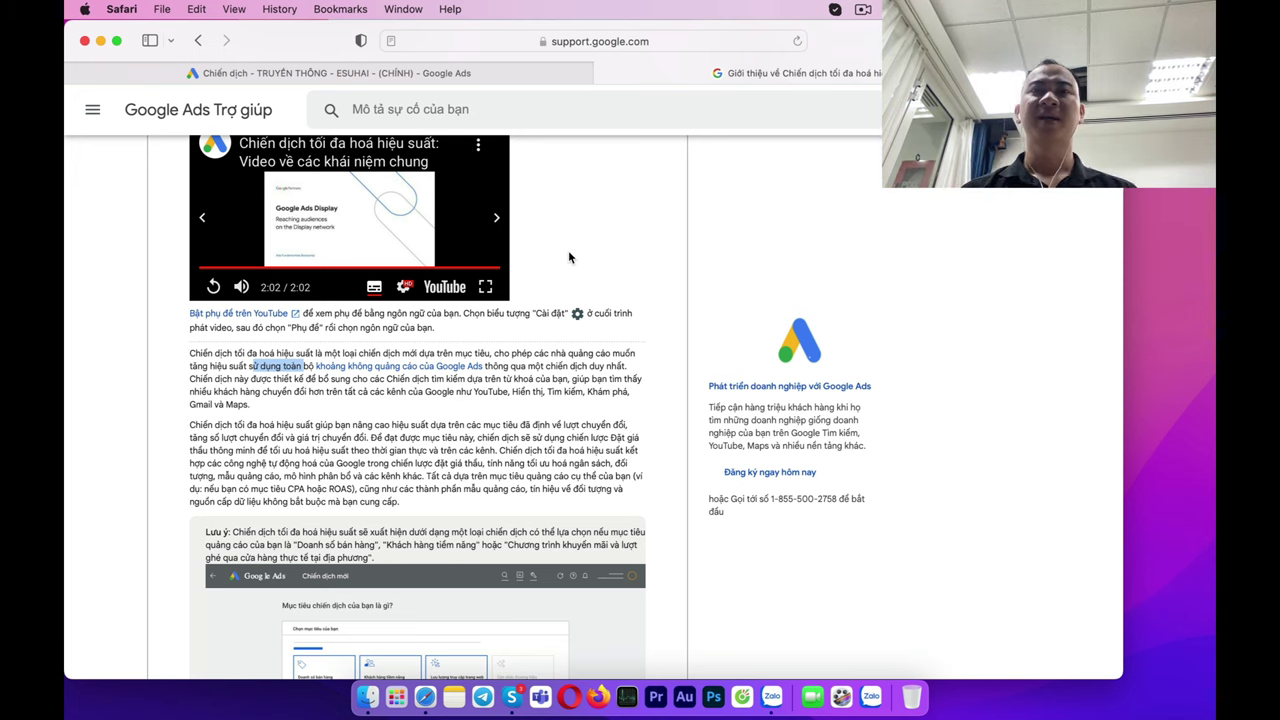
Step: Switch to the Google Ads campaign list and start creating a new campaign
click(505, 78)
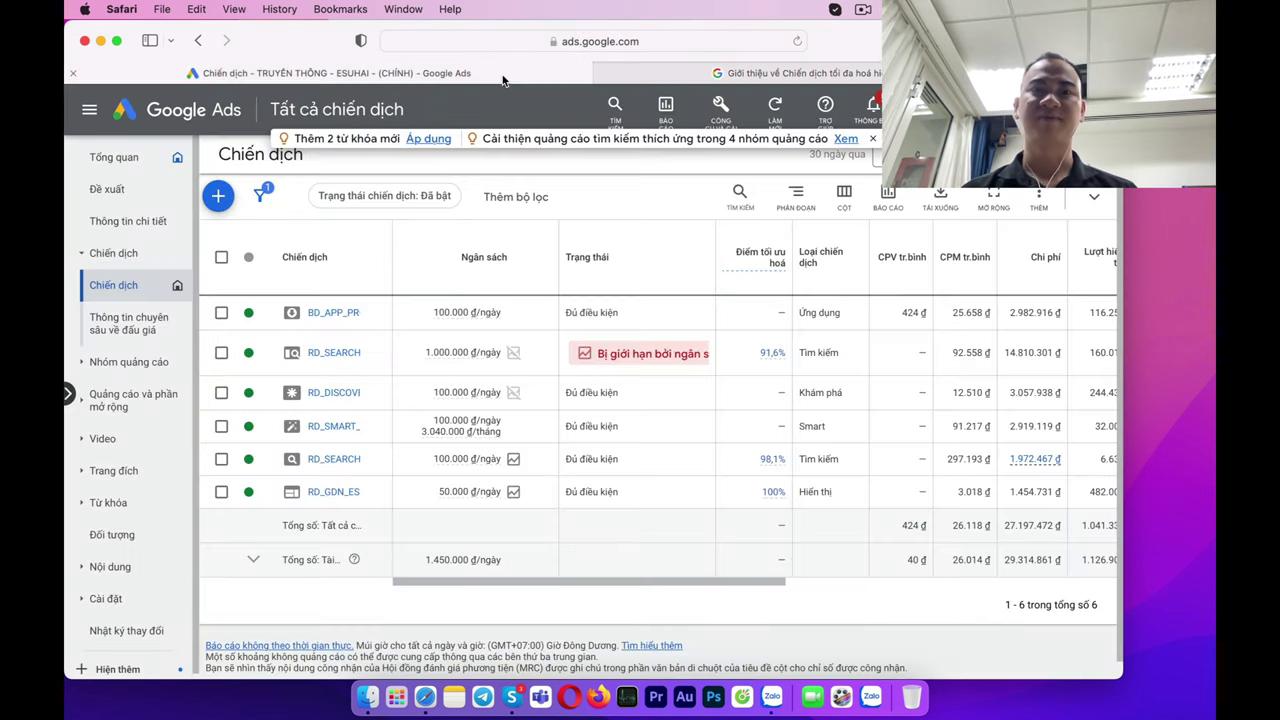
click(218, 196)
click(285, 214)
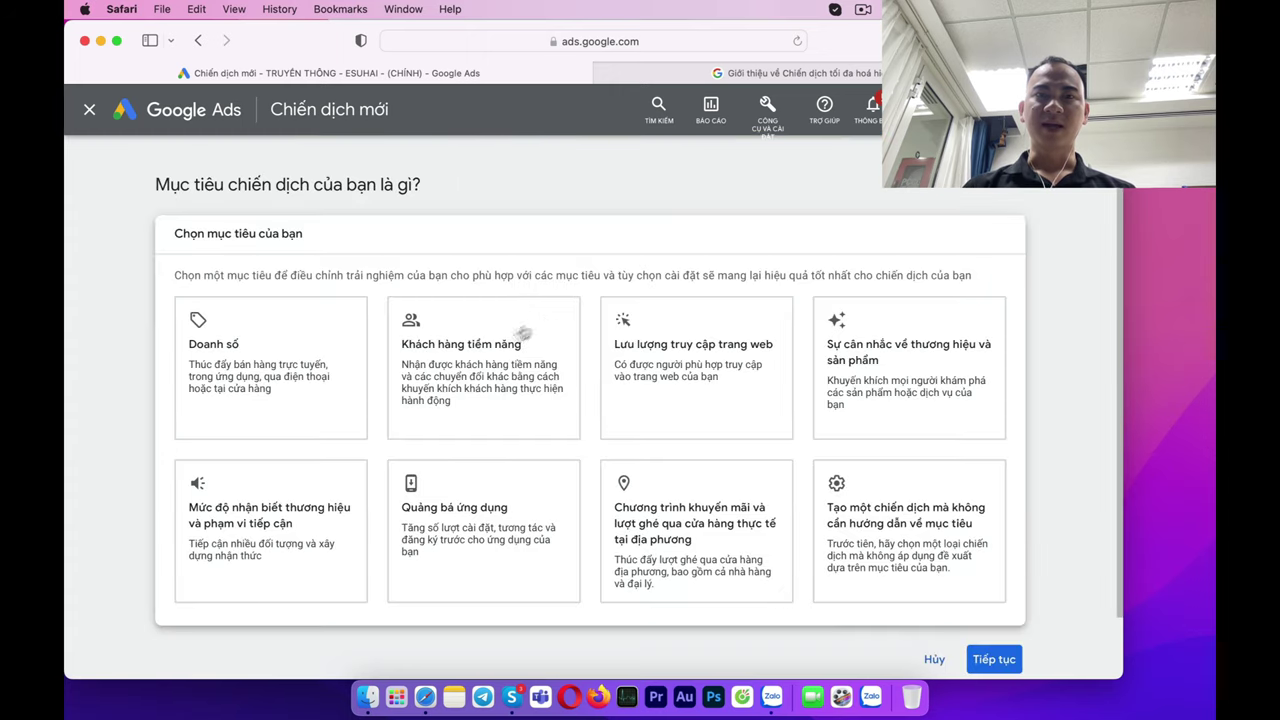
Step: Set the campaign objective to "Tạo một chiến dịch mà không cần hướng dẫn về mục tiêu" (no goal guidance)
click(268, 350)
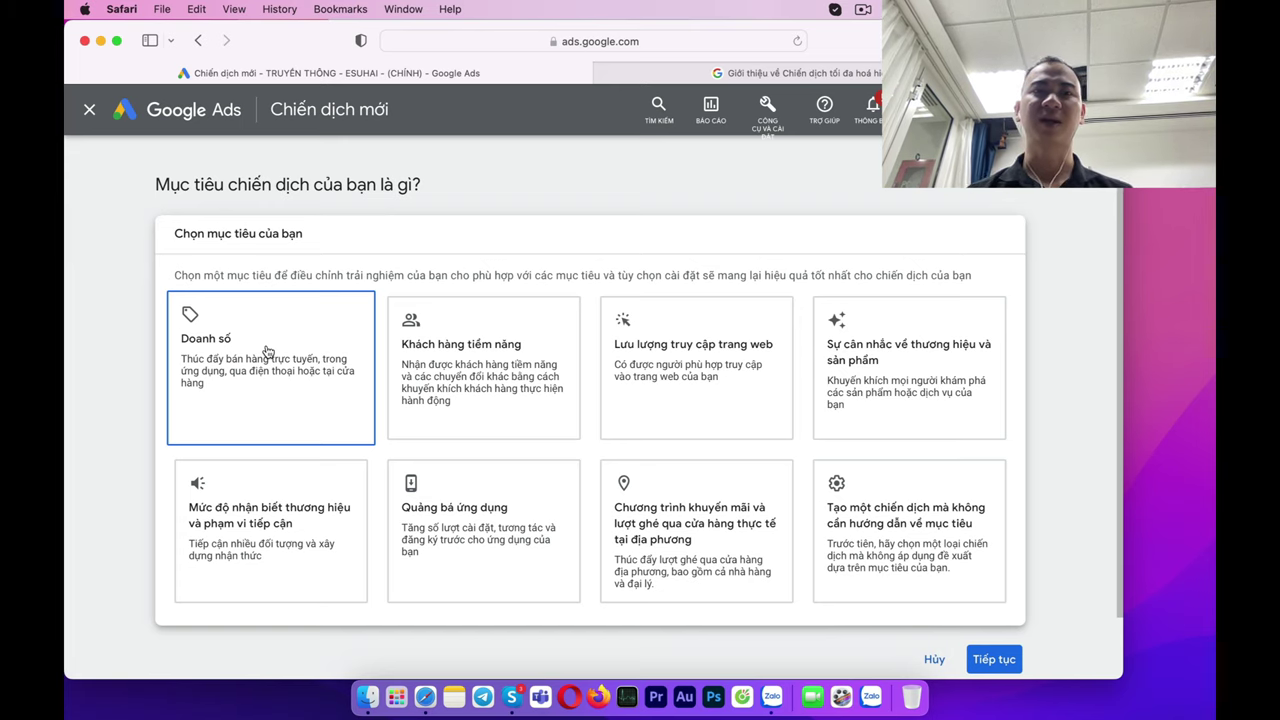
click(490, 374)
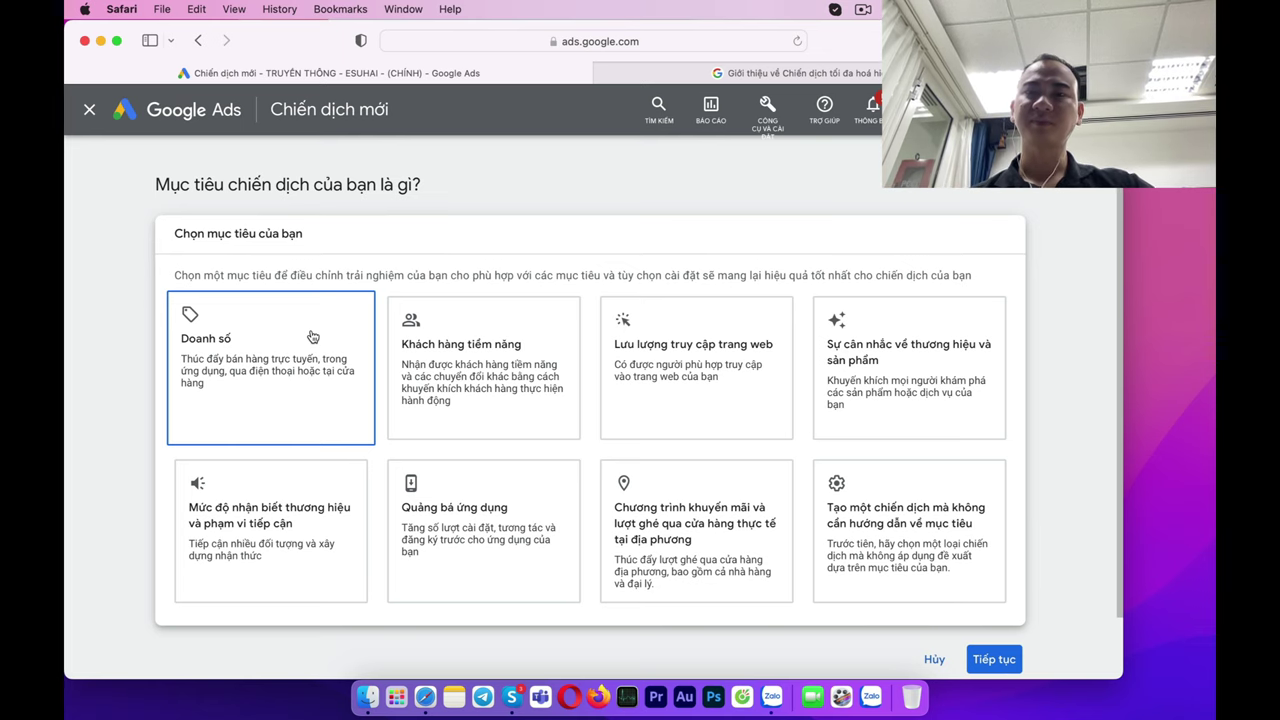
drag(313, 337, 340, 279)
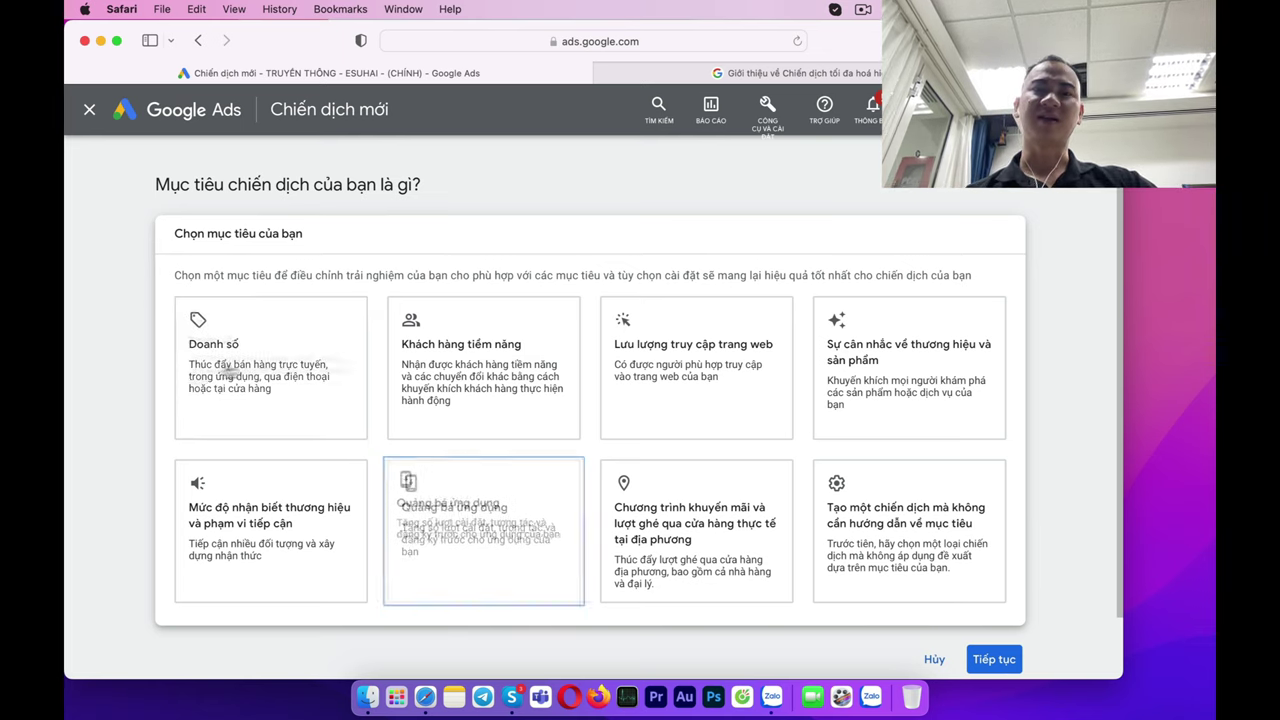
click(890, 511)
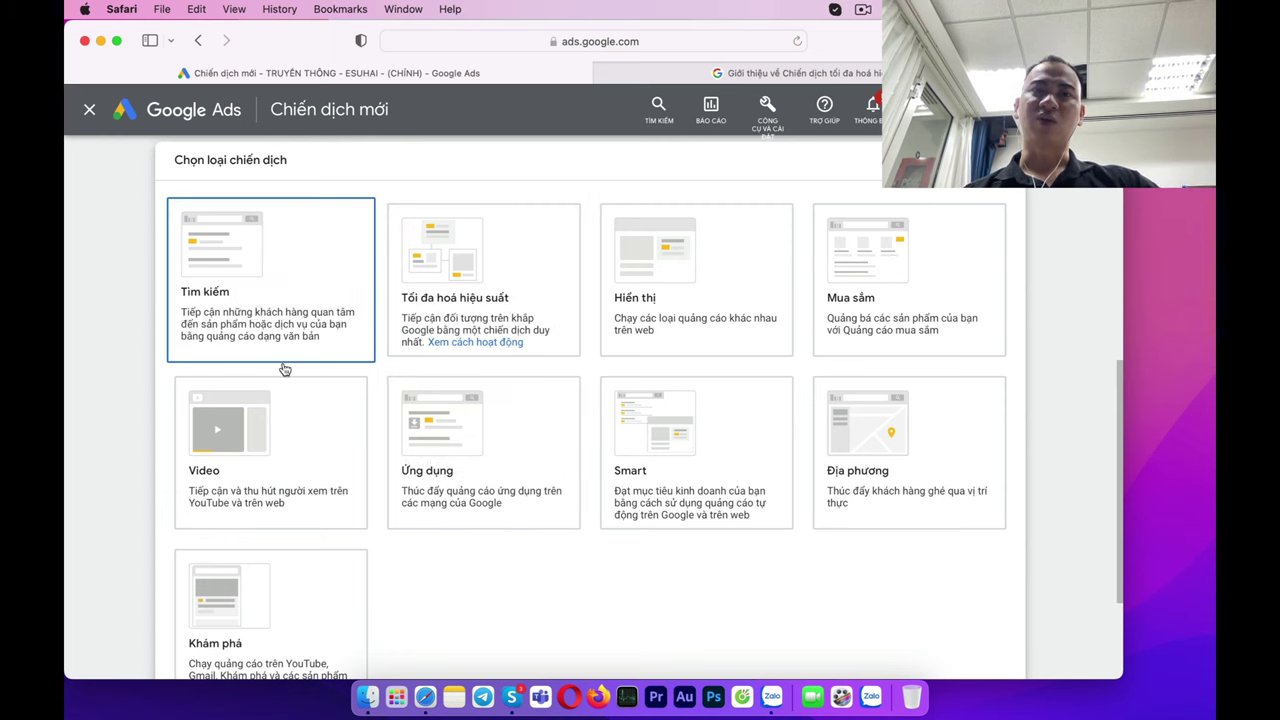
Step: Choose "Tối đa hoá hiệu suất" (Performance Max) as the campaign type and review the conversion goals offered for it
click(696, 496)
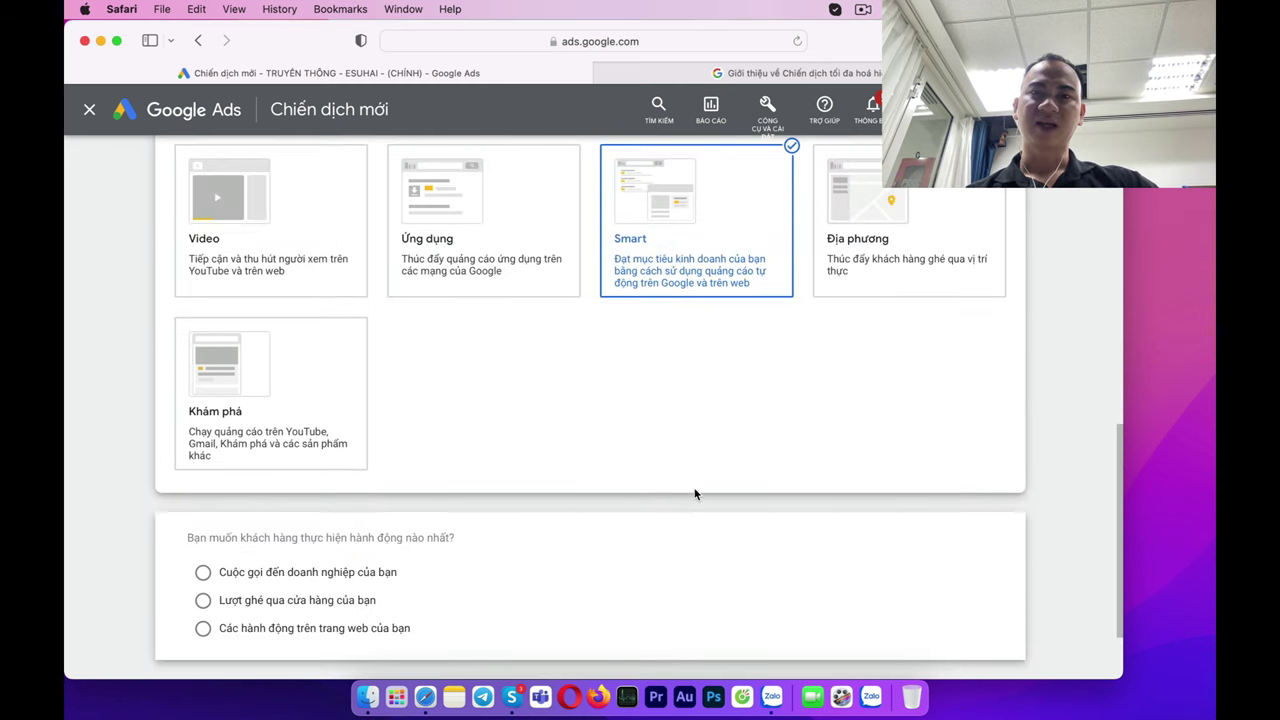
scroll(696, 494, up, 3)
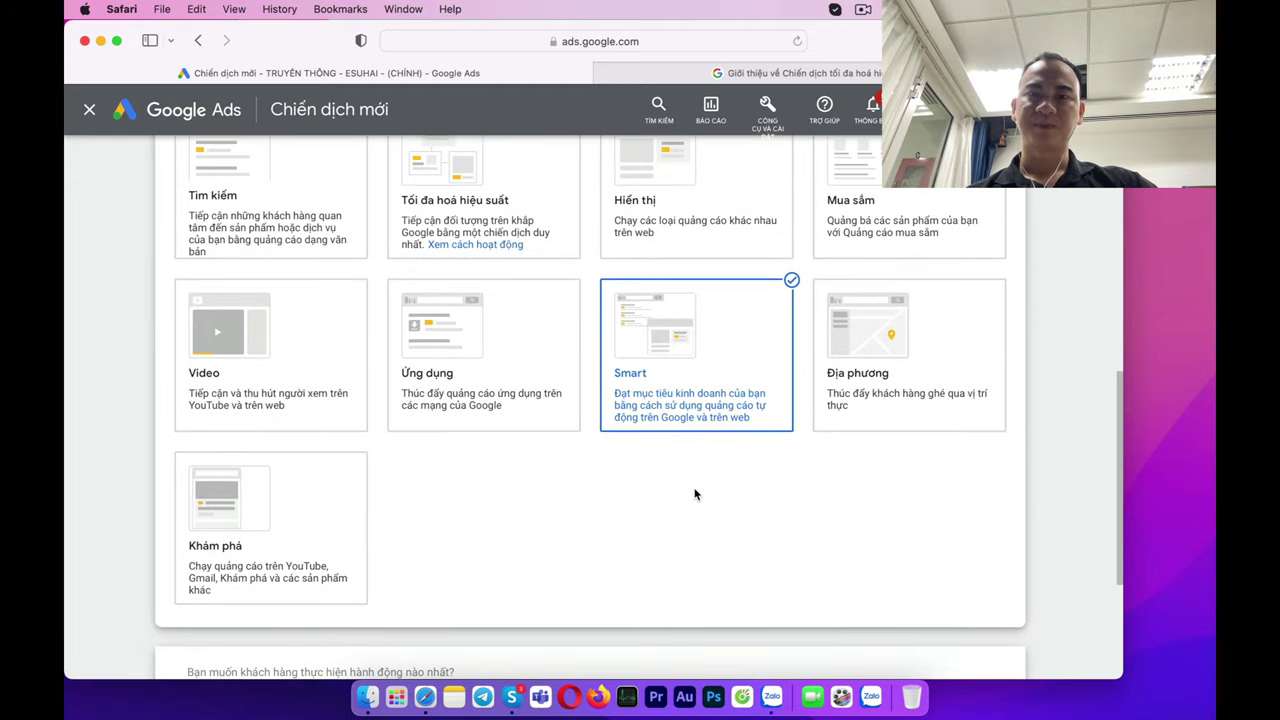
scroll(696, 494, up, 3)
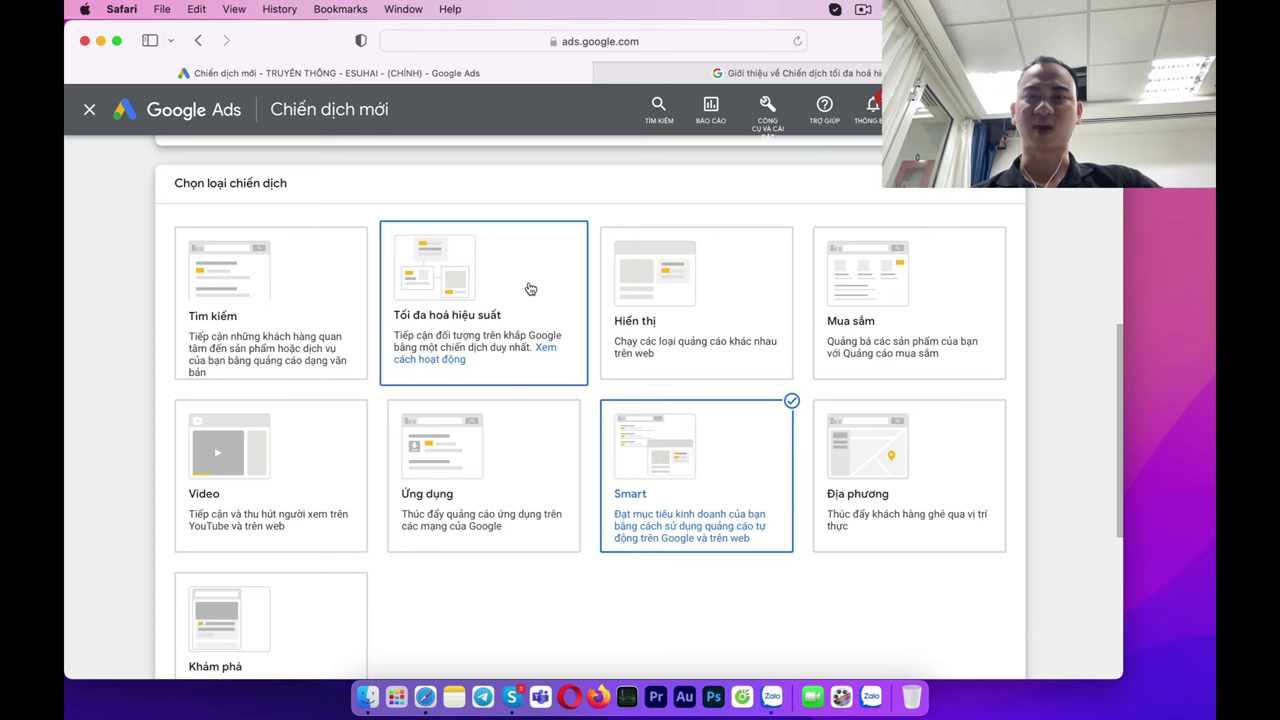
scroll(530, 288, down, 10)
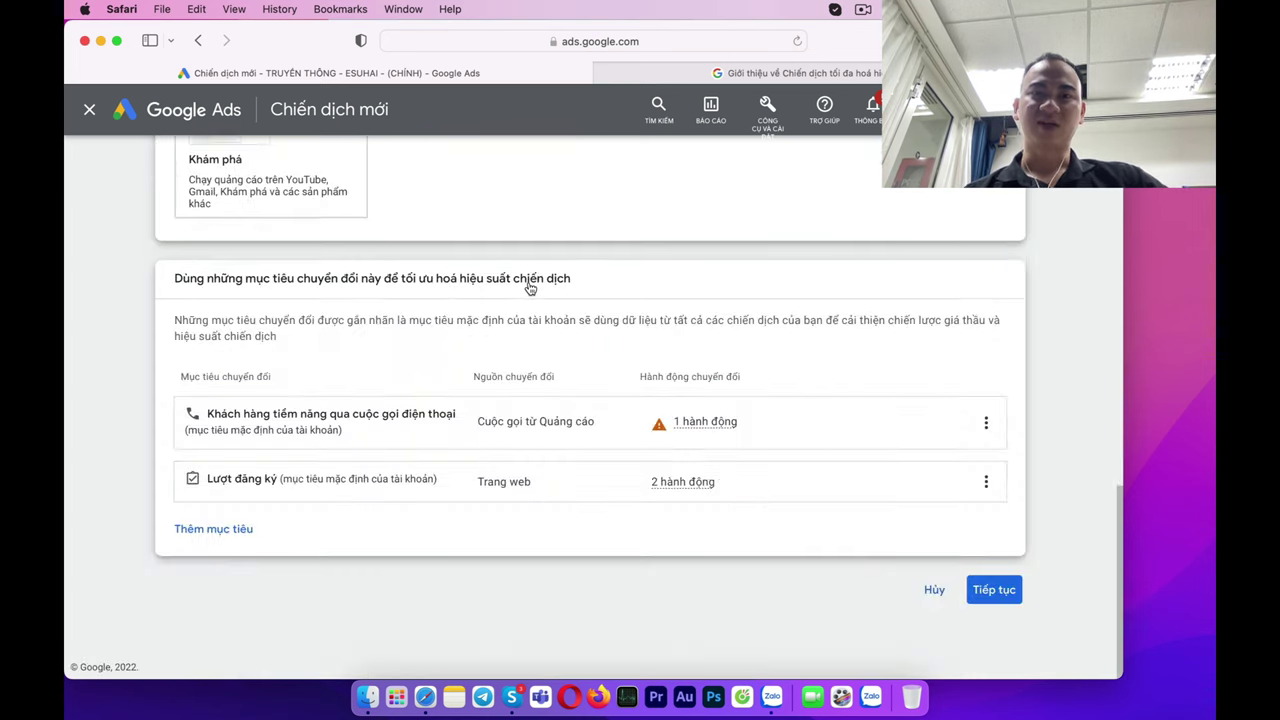
scroll(530, 288, up, 5)
scroll(529, 283, down, 3)
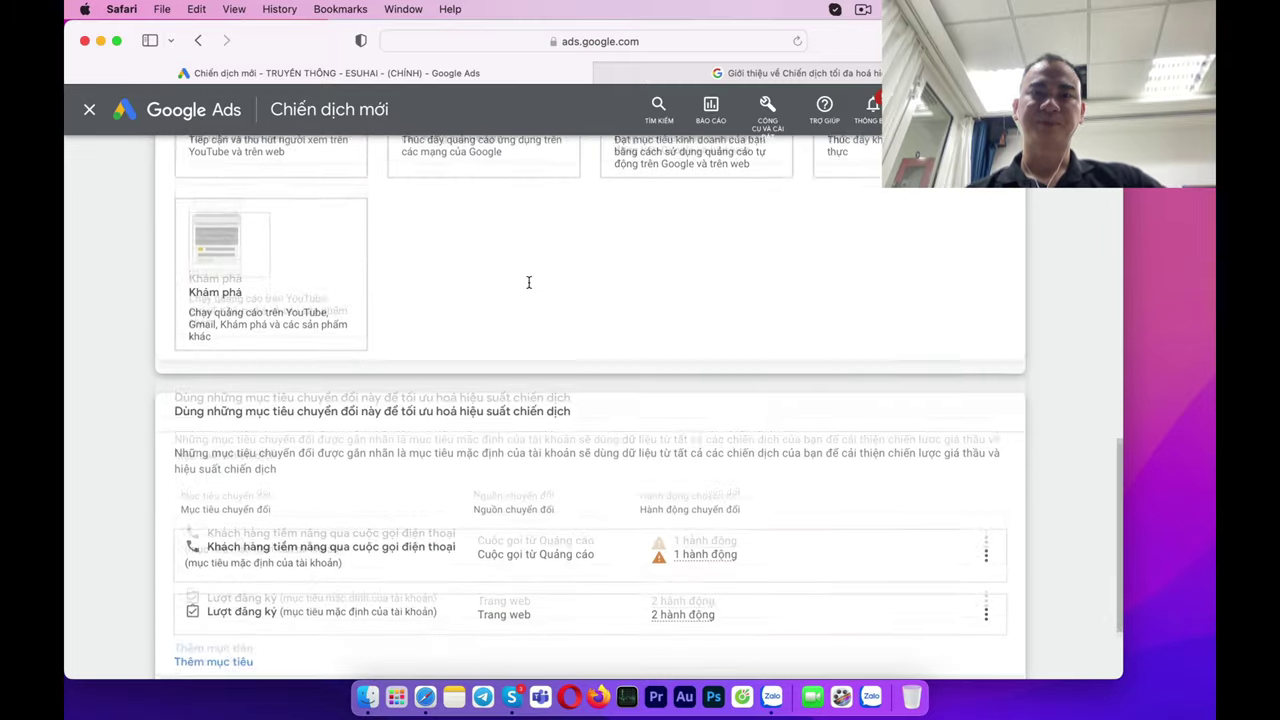
scroll(529, 283, down, 2)
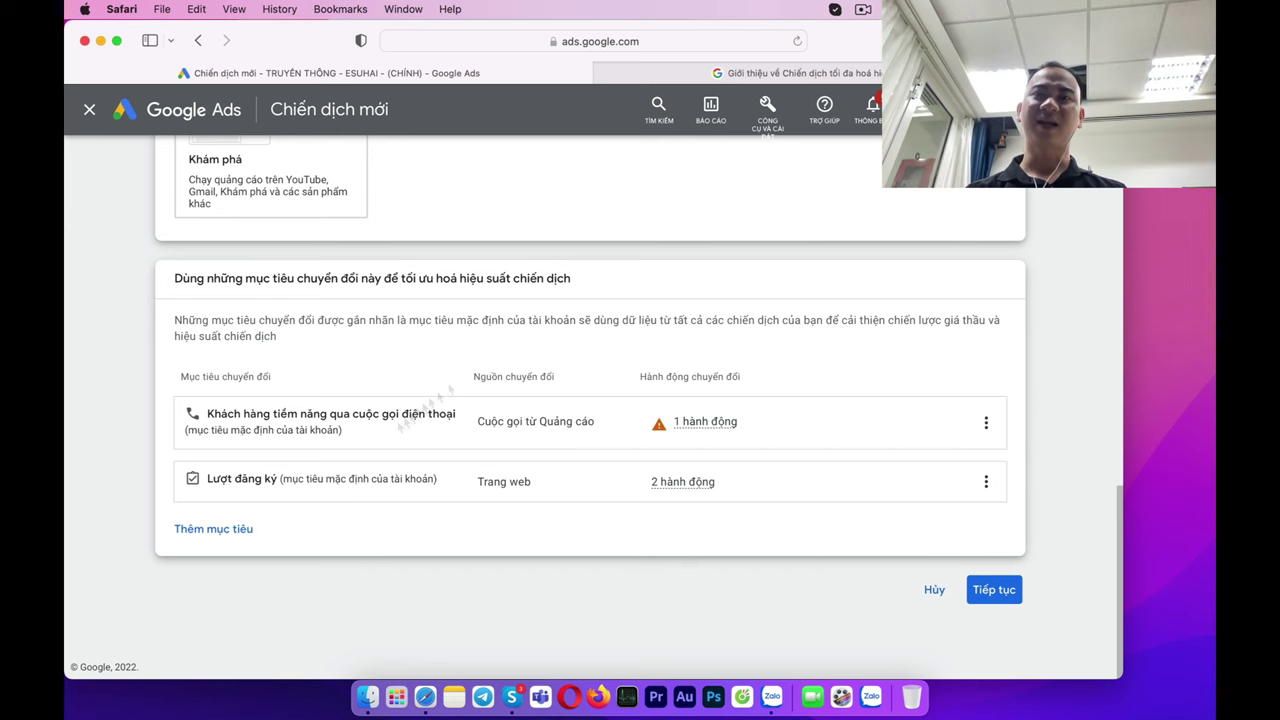
Step: Open the account's "Lượt chuyển đổi" (Conversions) measurement page in a separate browser tab
click(762, 115)
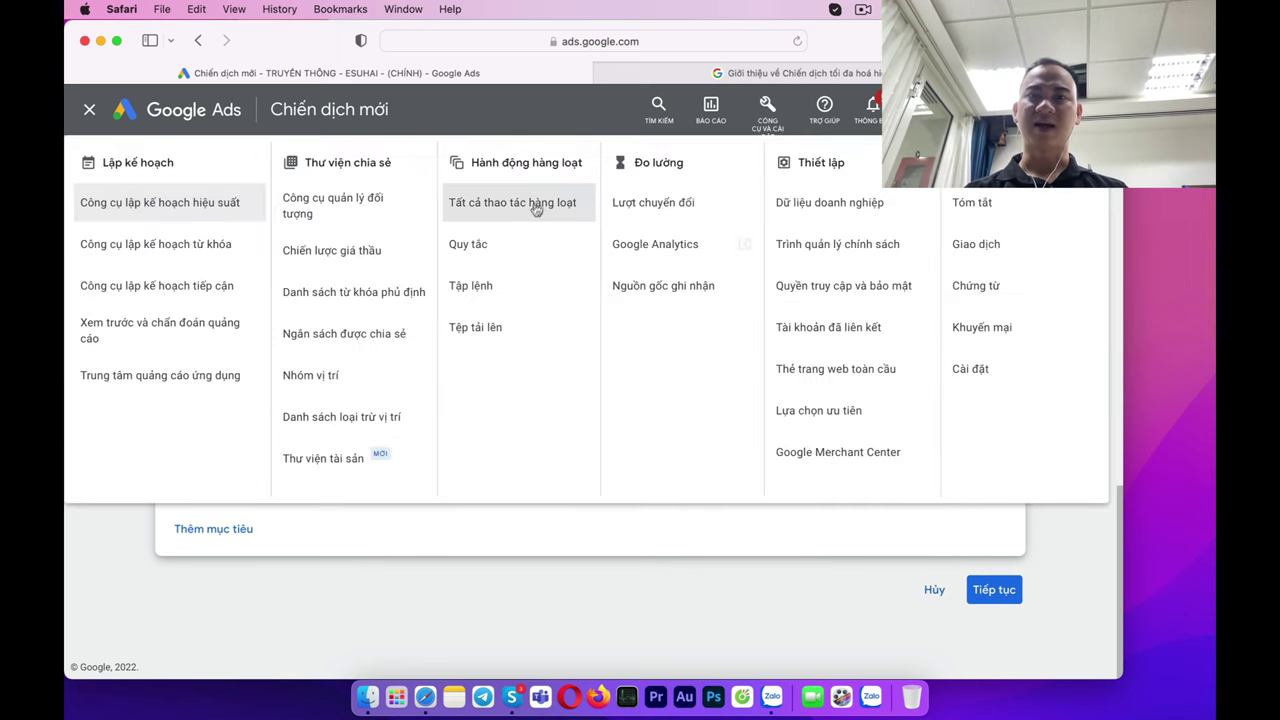
right_click(625, 205)
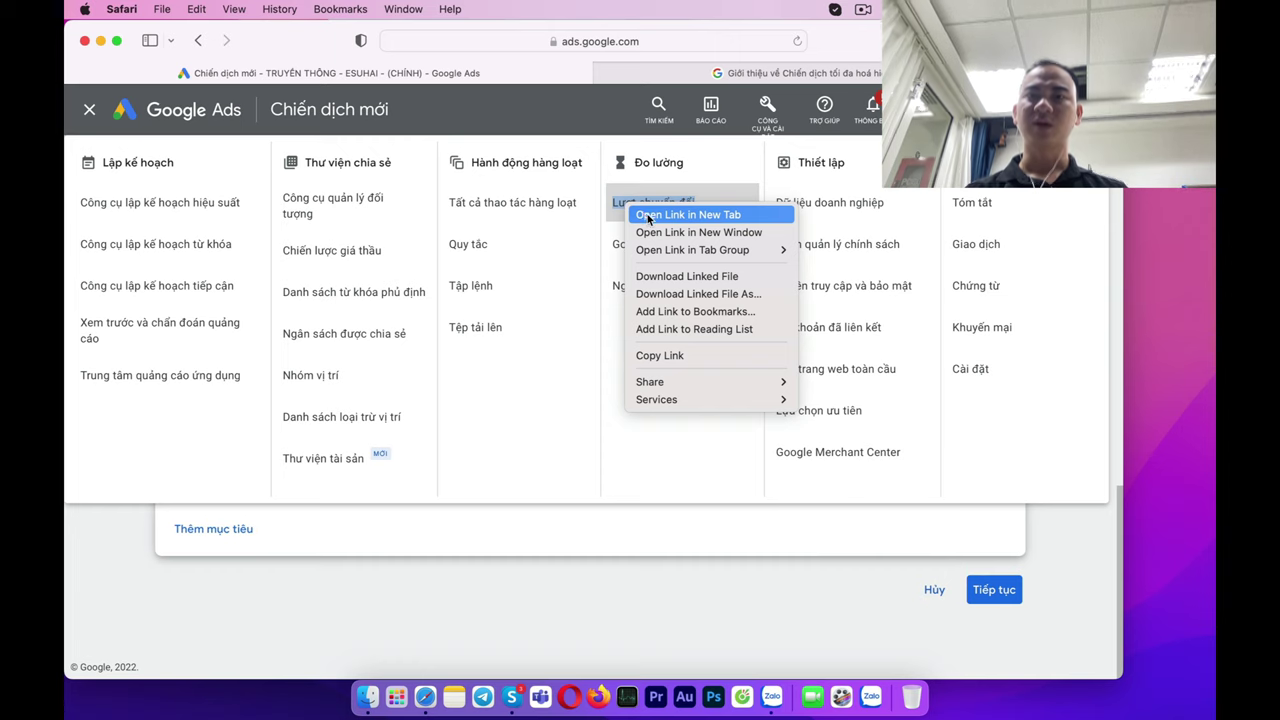
click(643, 217)
click(473, 74)
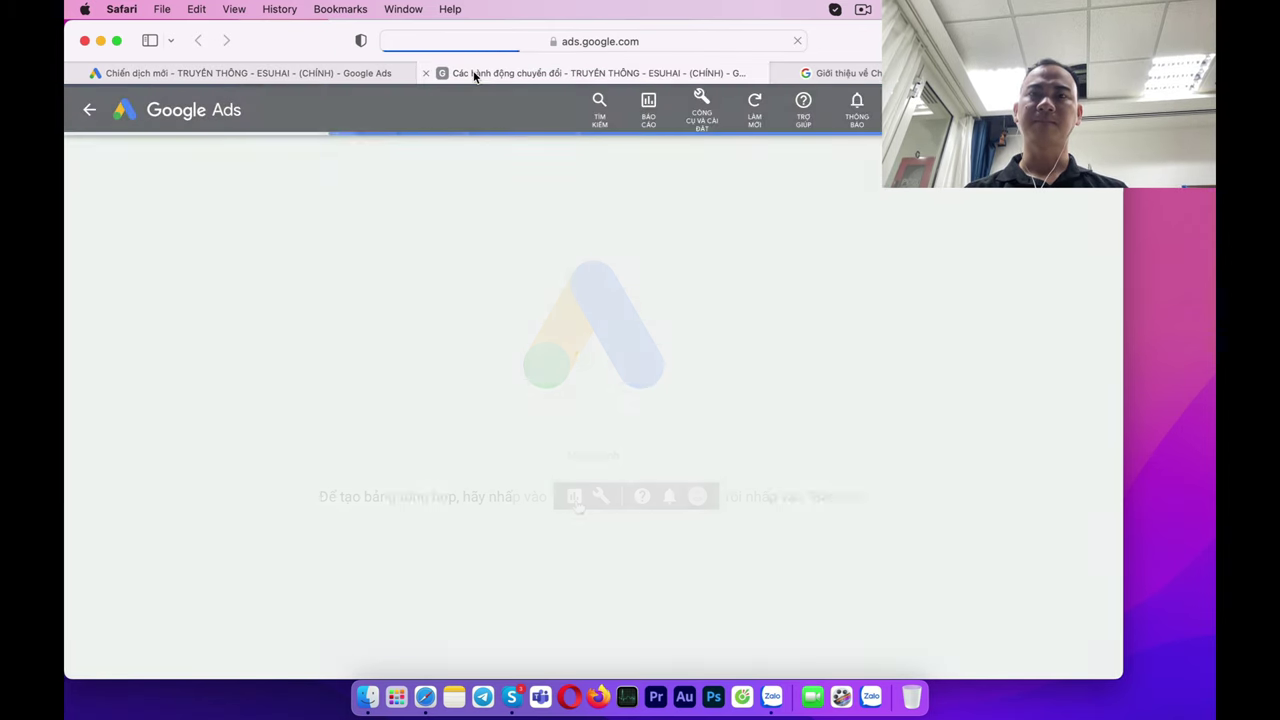
click(337, 74)
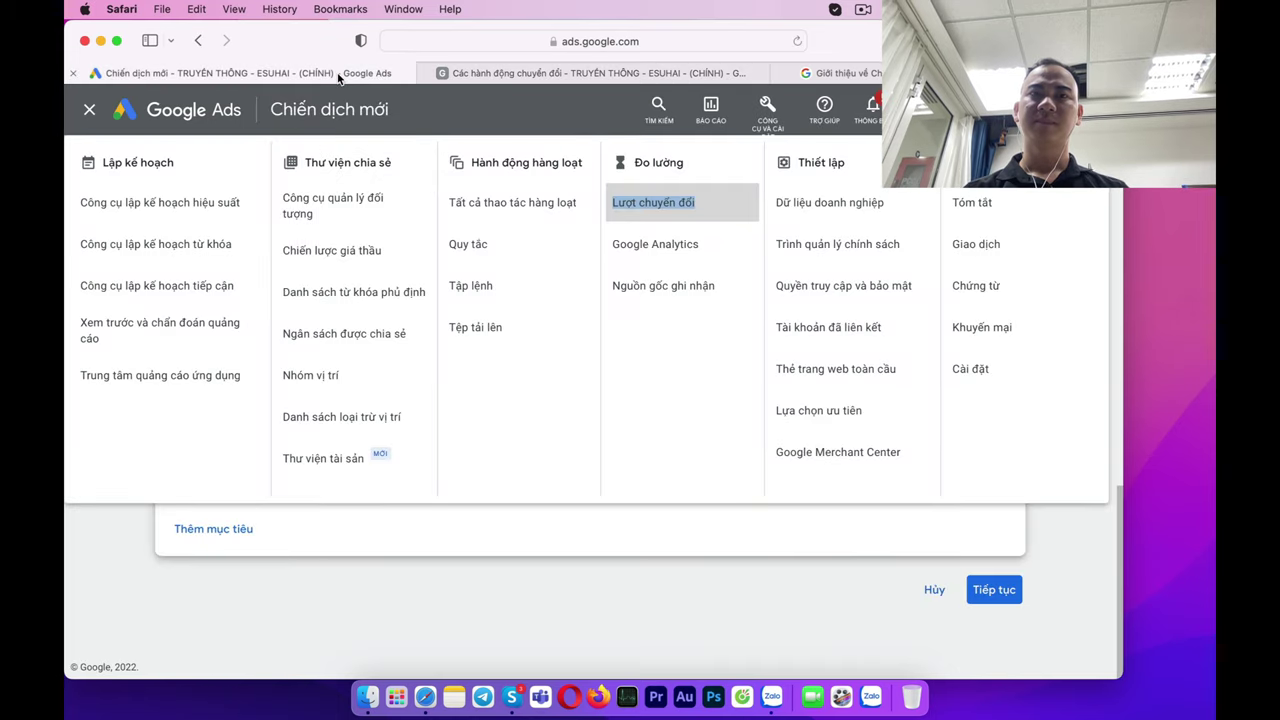
click(665, 70)
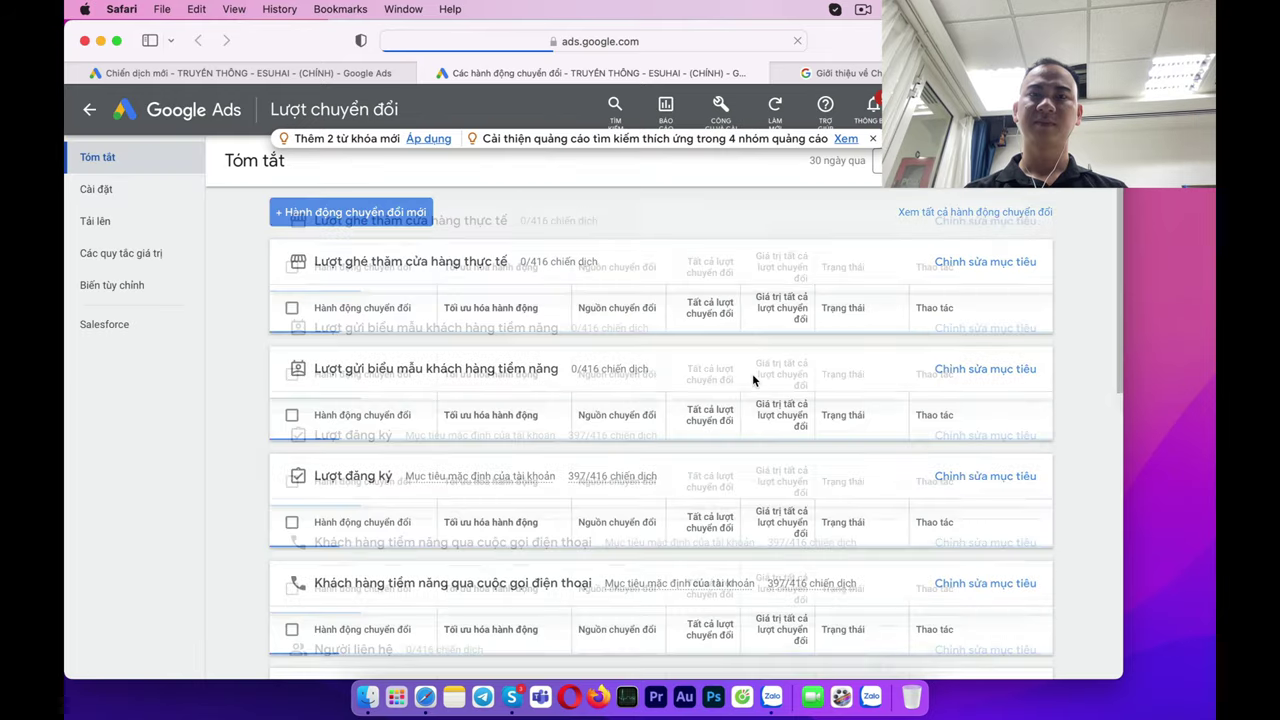
Step: Exit the conversion goals introduction and examine the conversion actions grouped under each goal in the summary
scroll(753, 377, down, 2)
scroll(753, 380, down, 4)
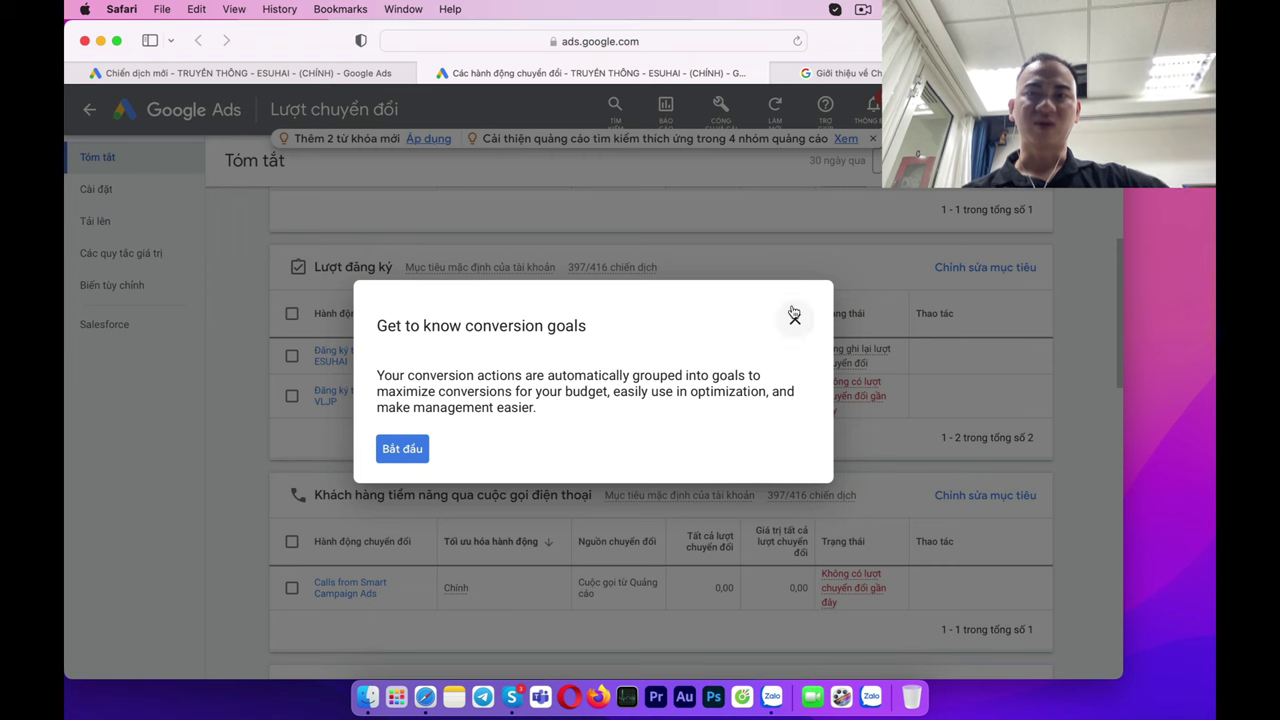
click(795, 318)
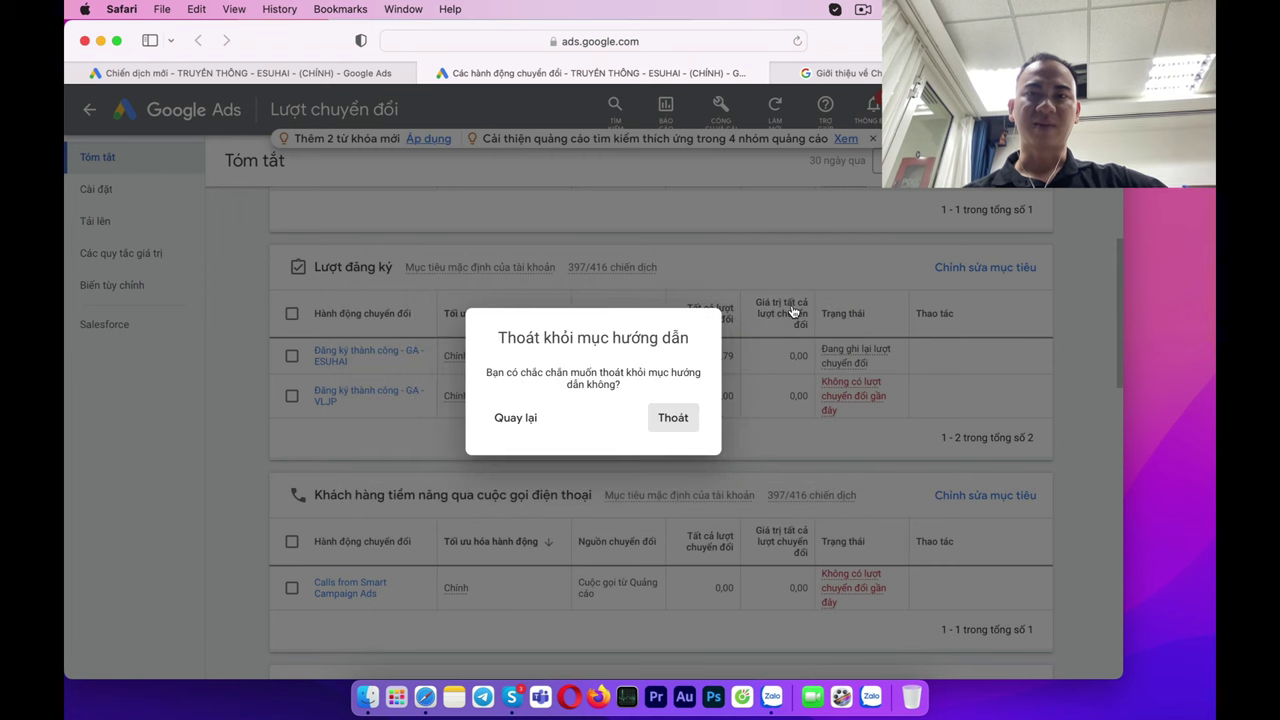
click(676, 426)
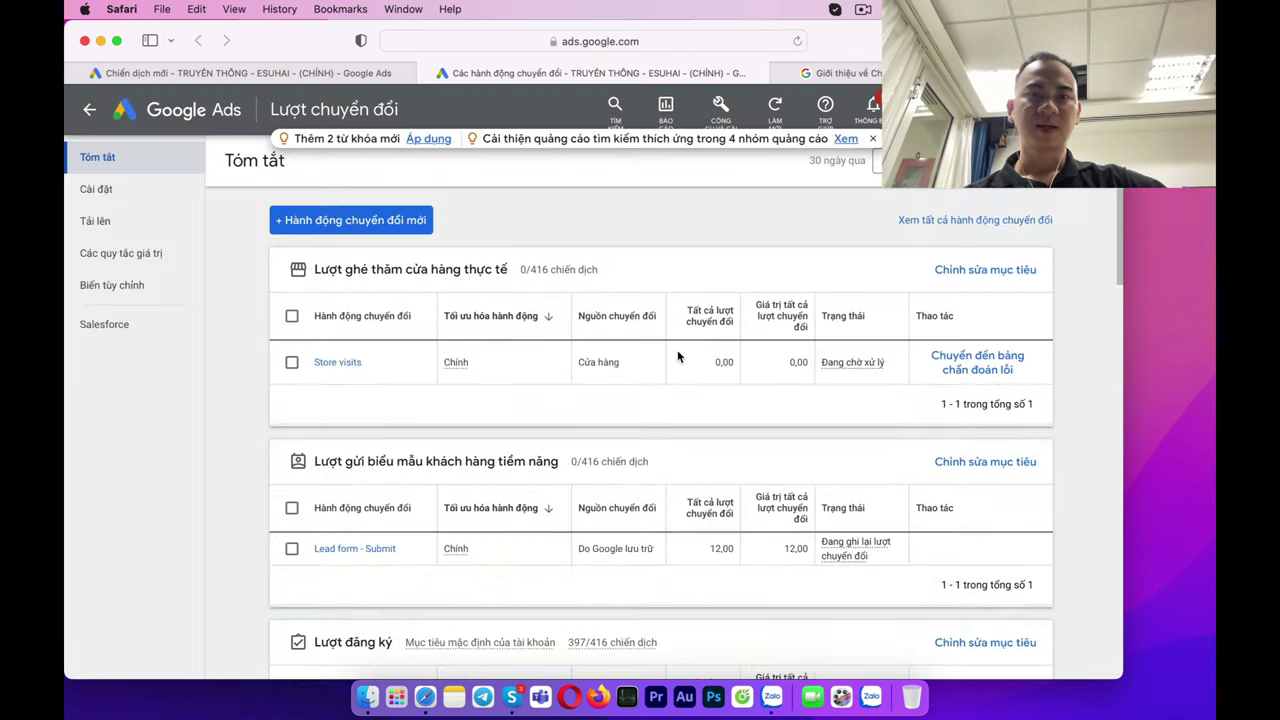
scroll(677, 356, down, 5)
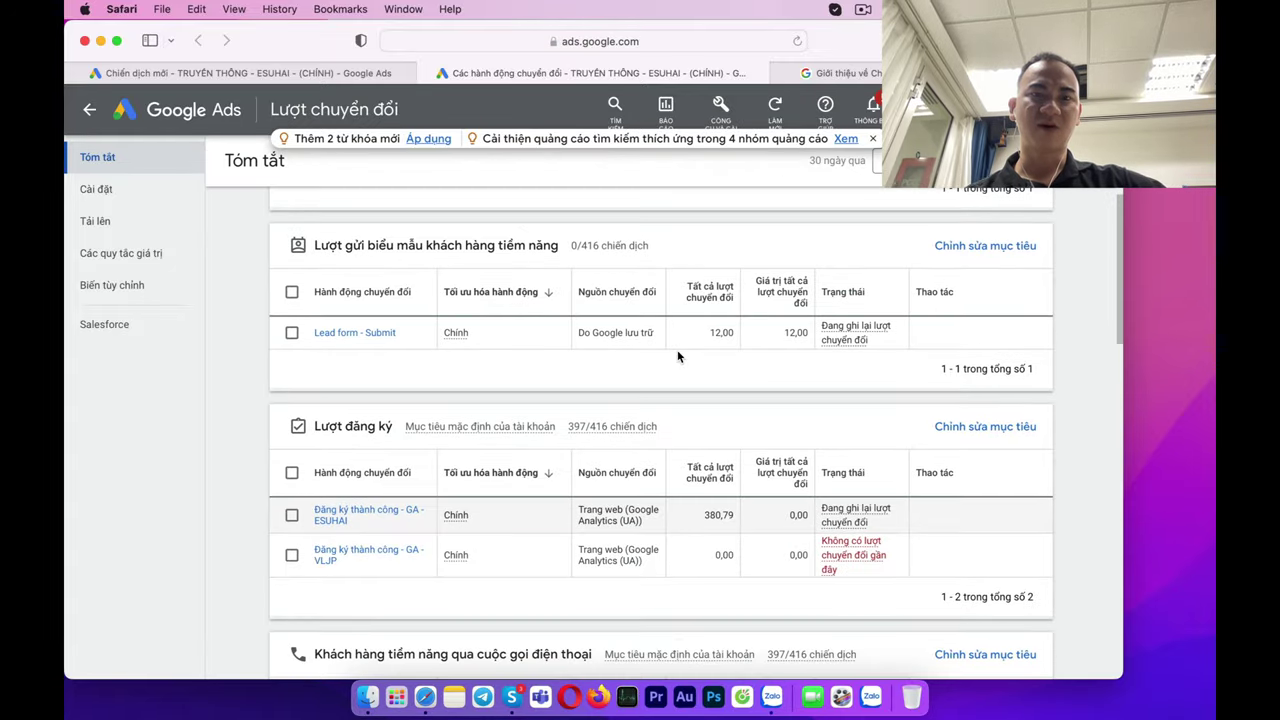
scroll(677, 356, down, 5)
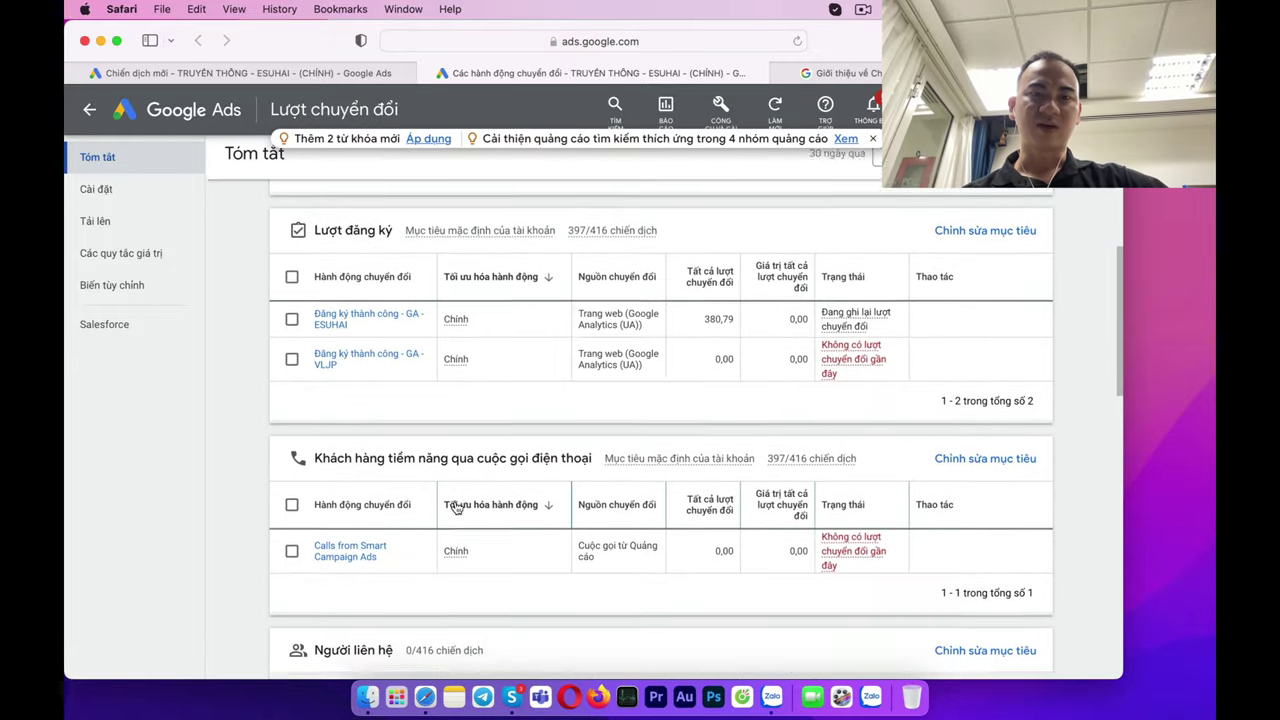
scroll(455, 507, down, 3)
scroll(455, 507, up, 7)
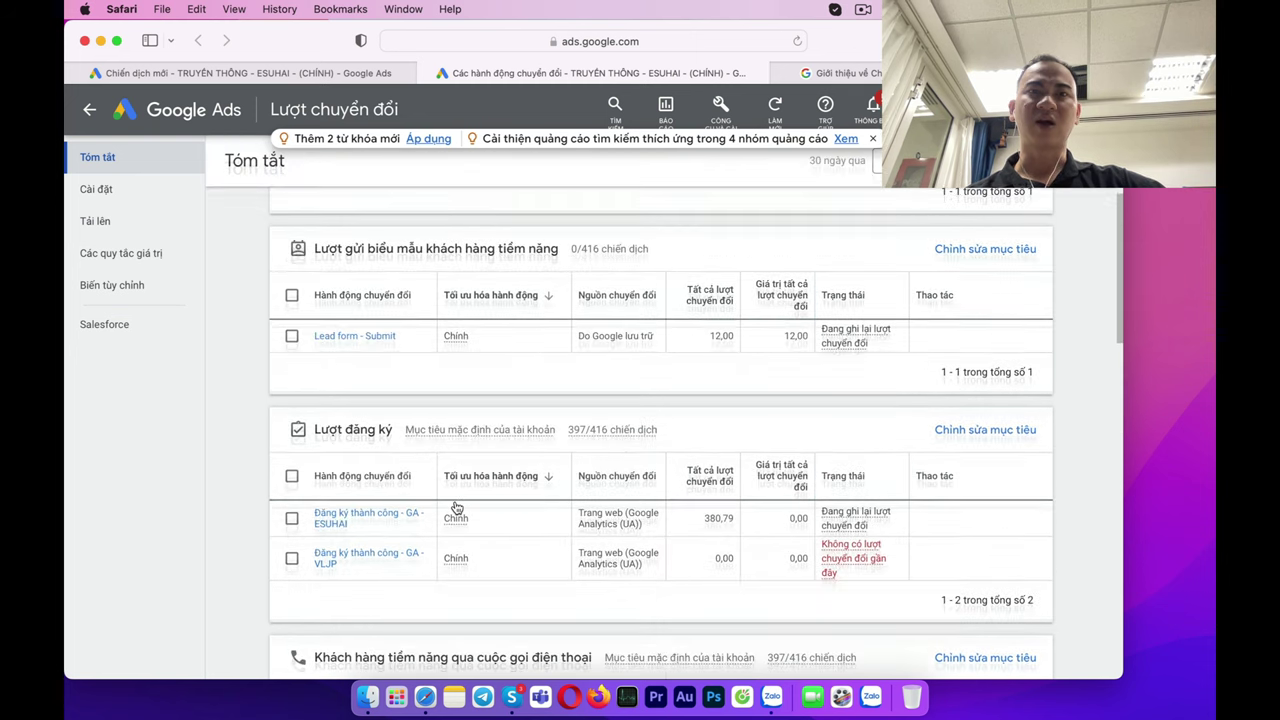
scroll(455, 507, up, 1)
Step: Return to the new campaign draft and continue with the account's default conversion goals
click(358, 73)
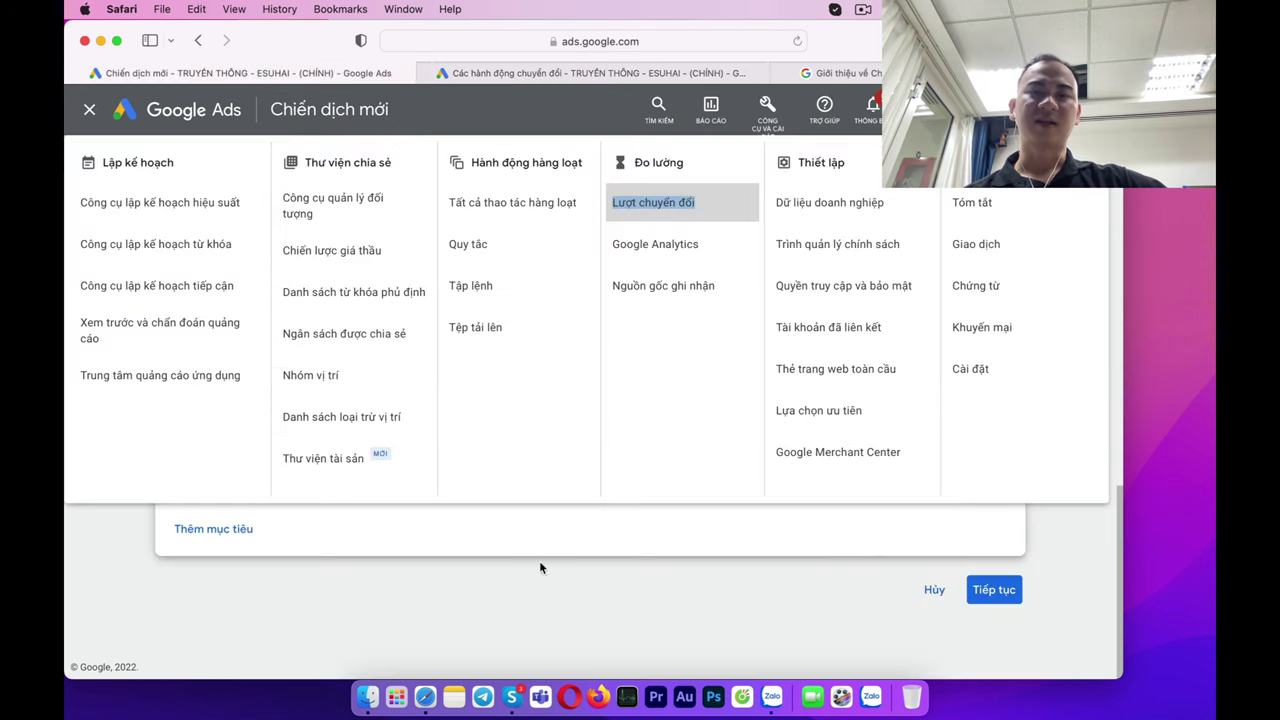
click(598, 572)
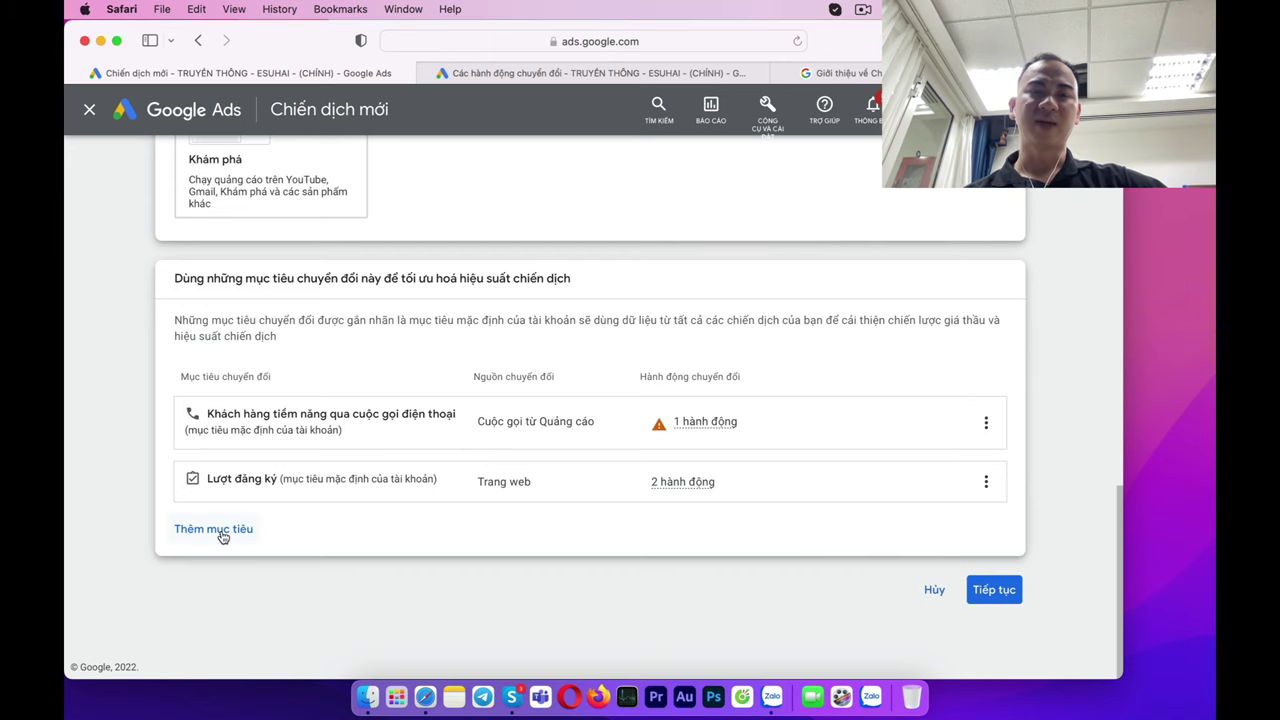
click(995, 589)
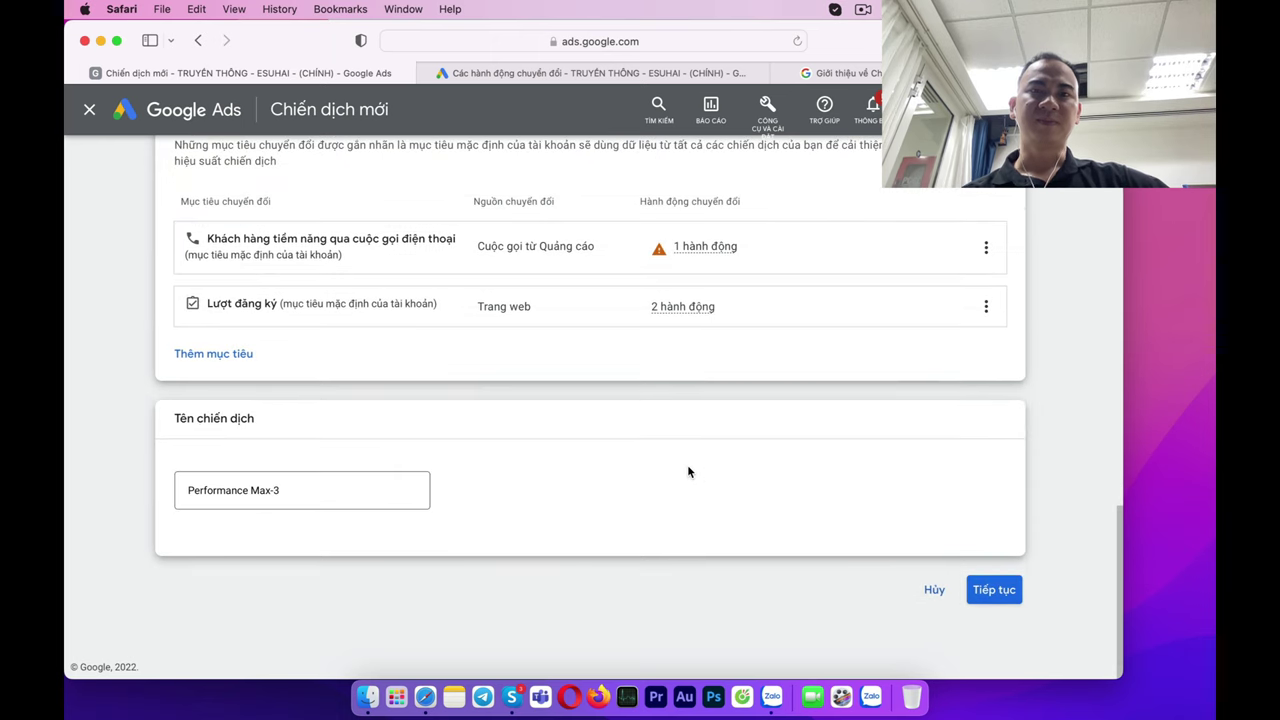
Step: Name the campaign RD_Test_PMAX_20220510 and continue to the budget and bidding settings
triple_click(297, 495)
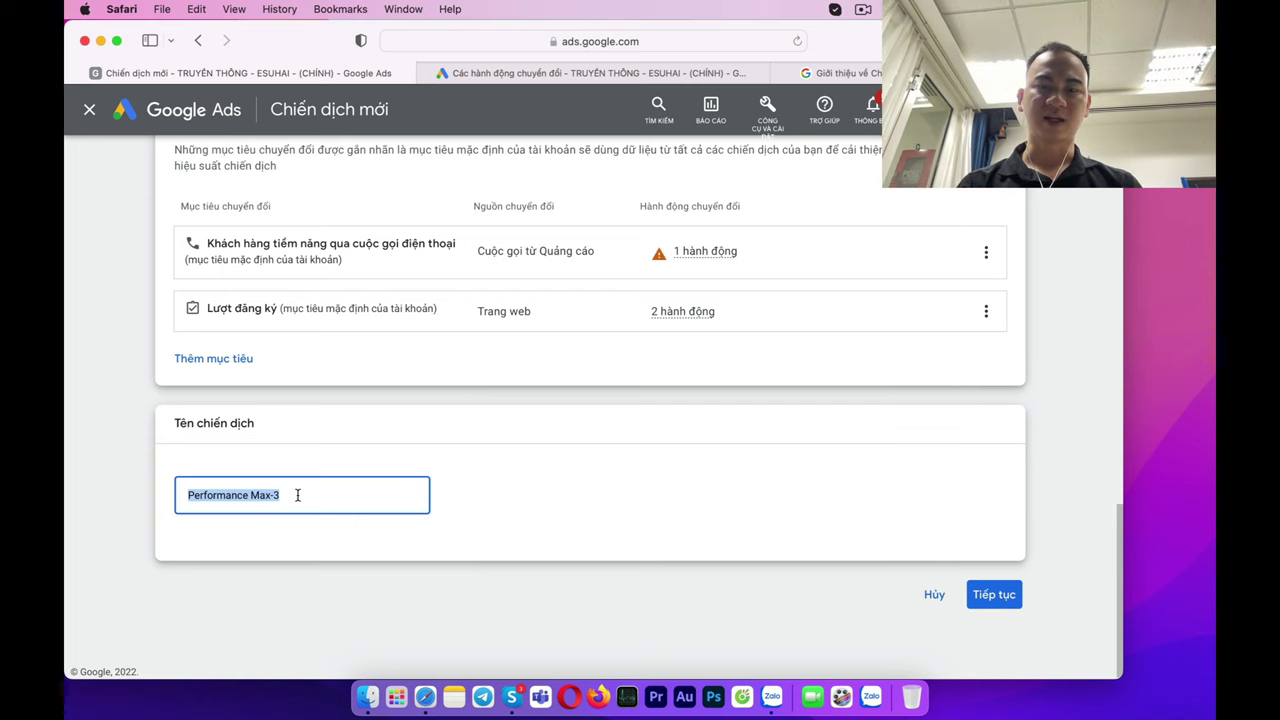
text(RD_)
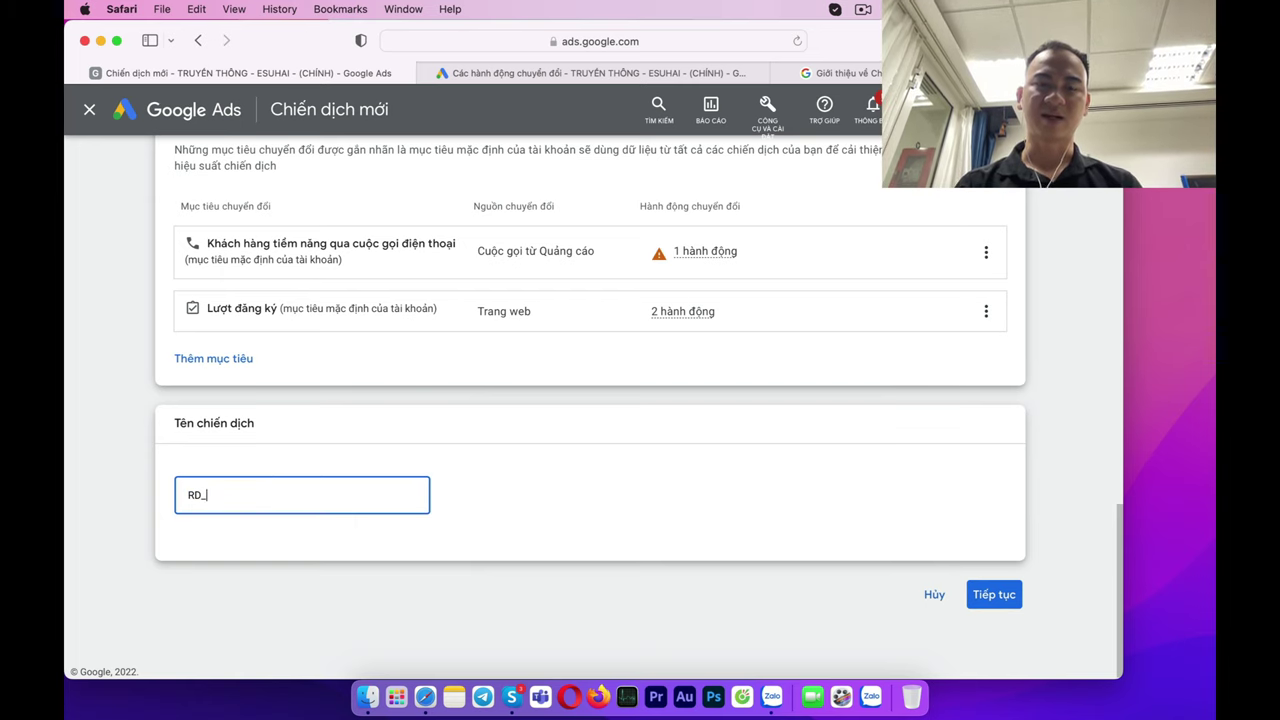
text(Test)
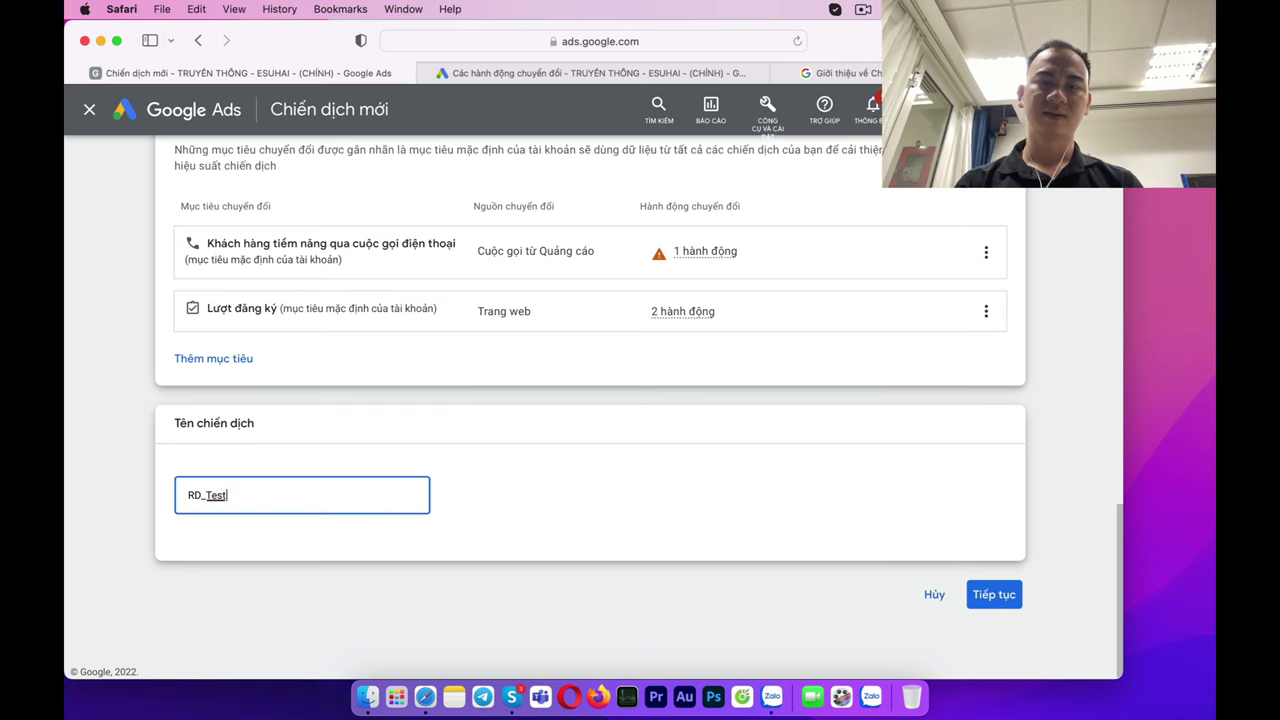
text(_PMAX_)
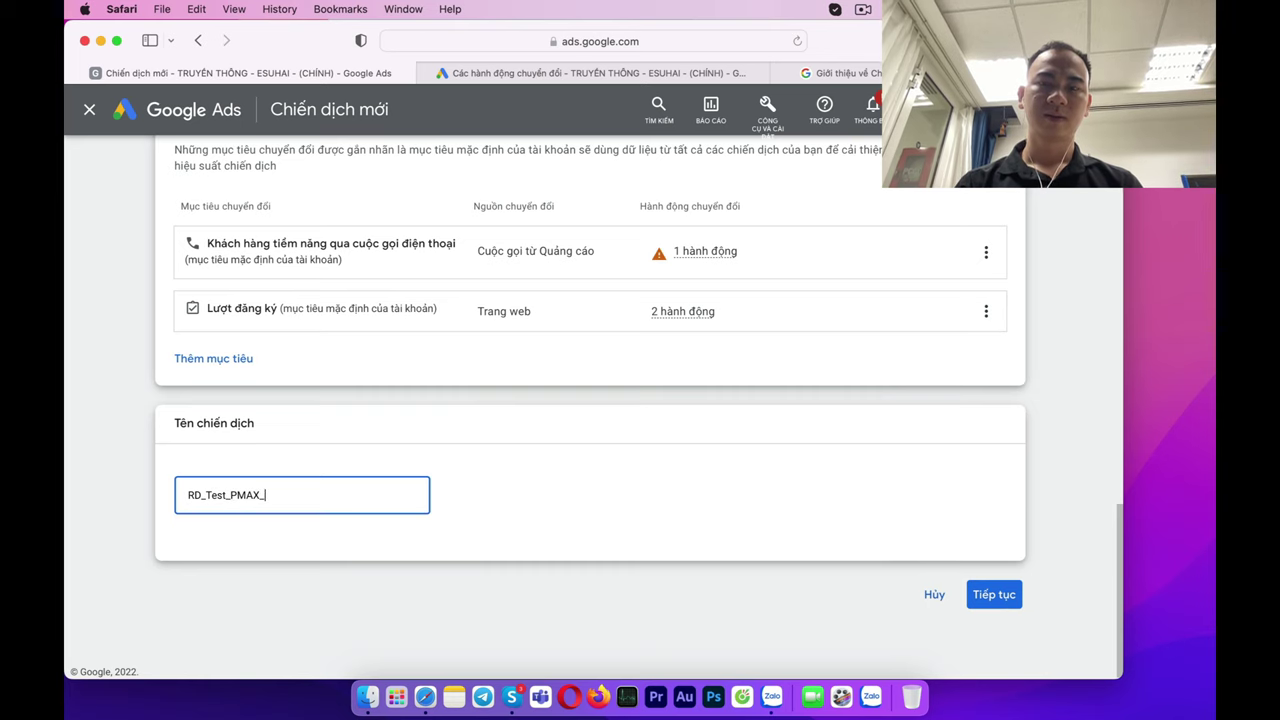
text(20220505)
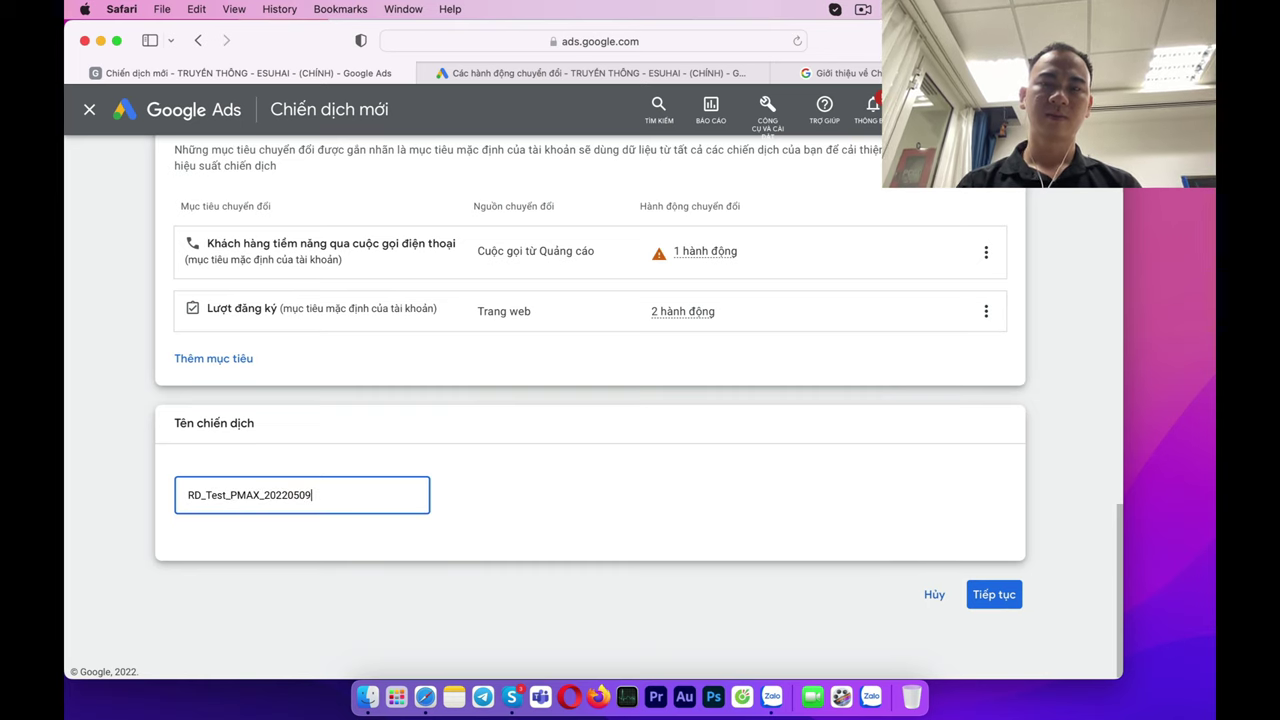
key(BackSpace)
key(BackSpace)
text(10)
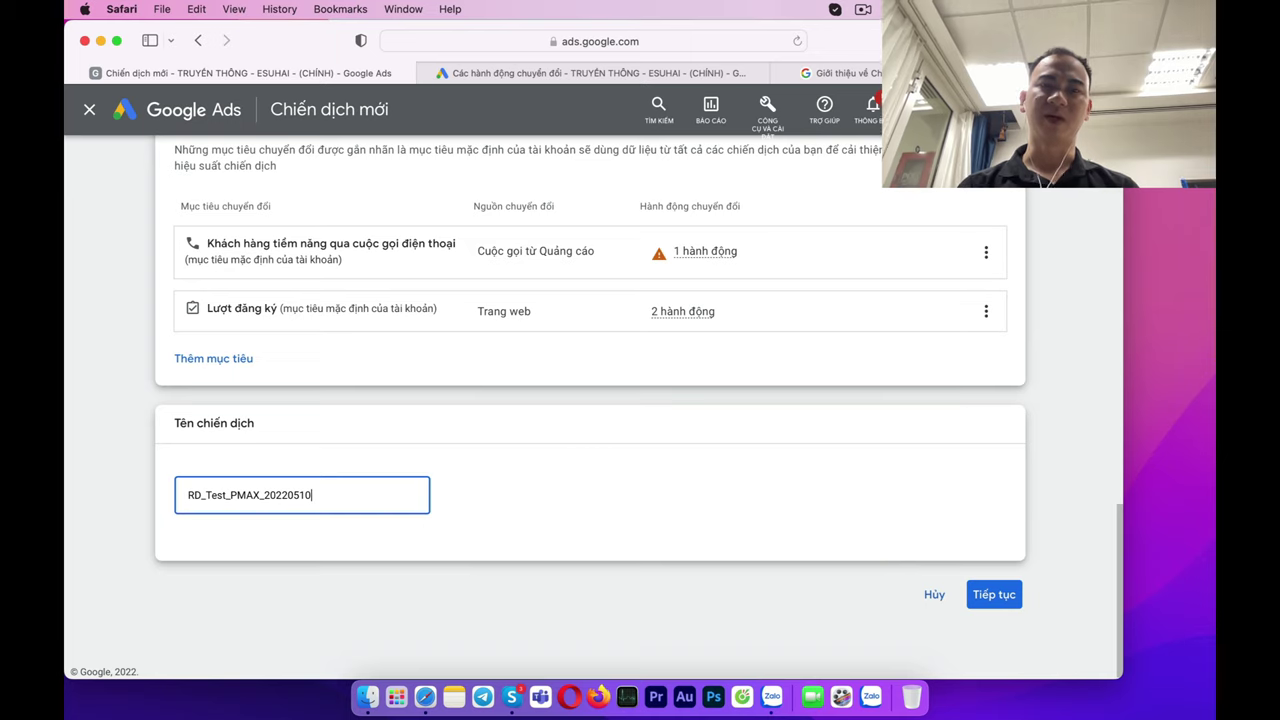
click(998, 606)
click(998, 605)
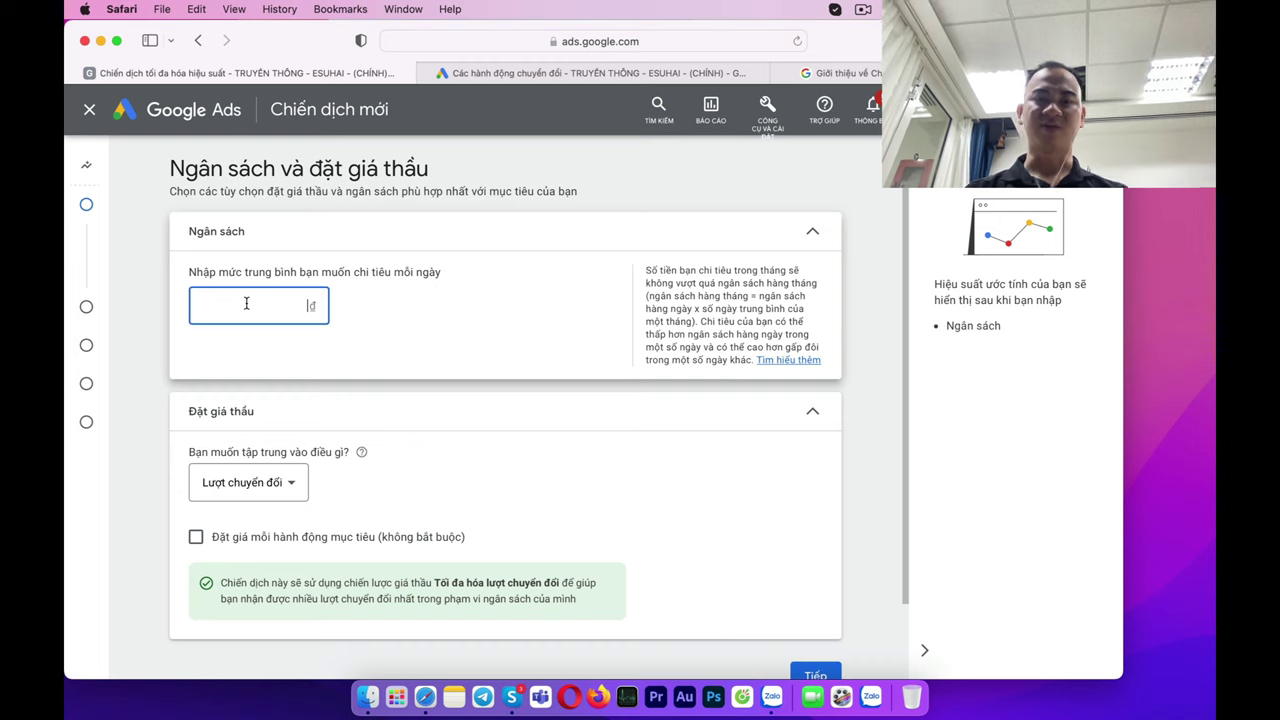
Step: Set the campaign's average daily budget to 200.000 ₫
text(1)
key(BackSpace)
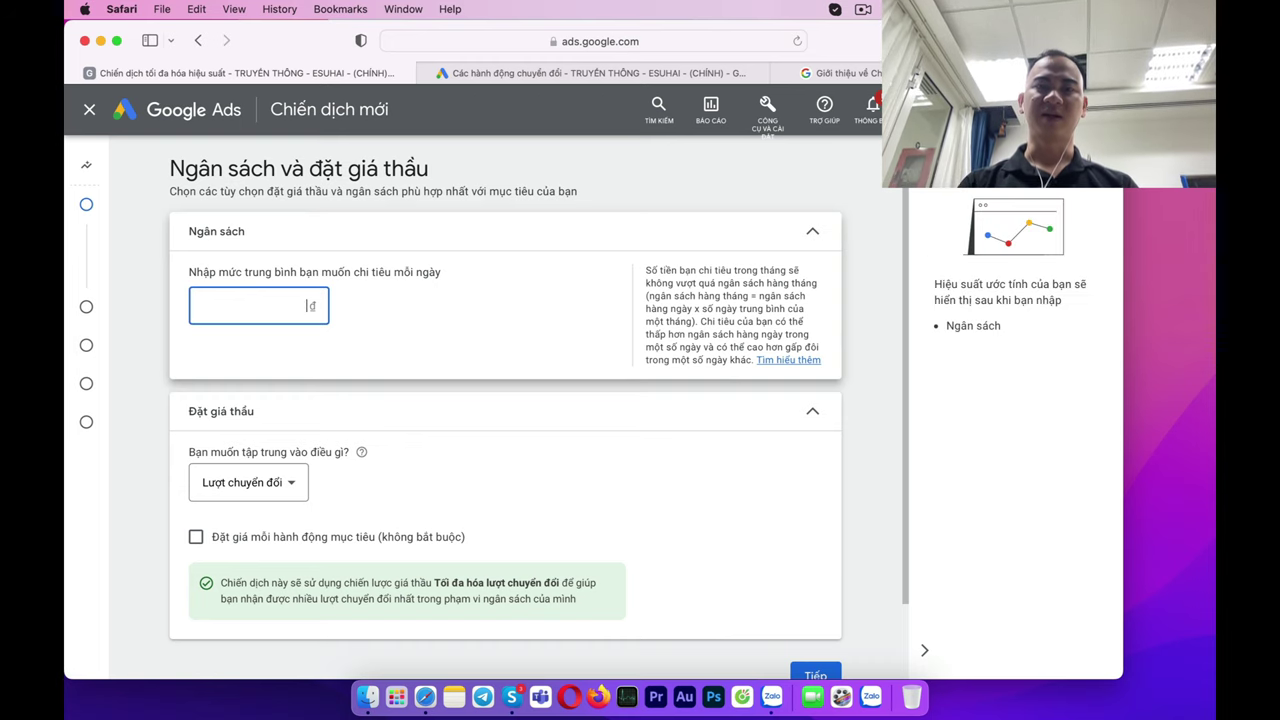
text(200000)
click(374, 358)
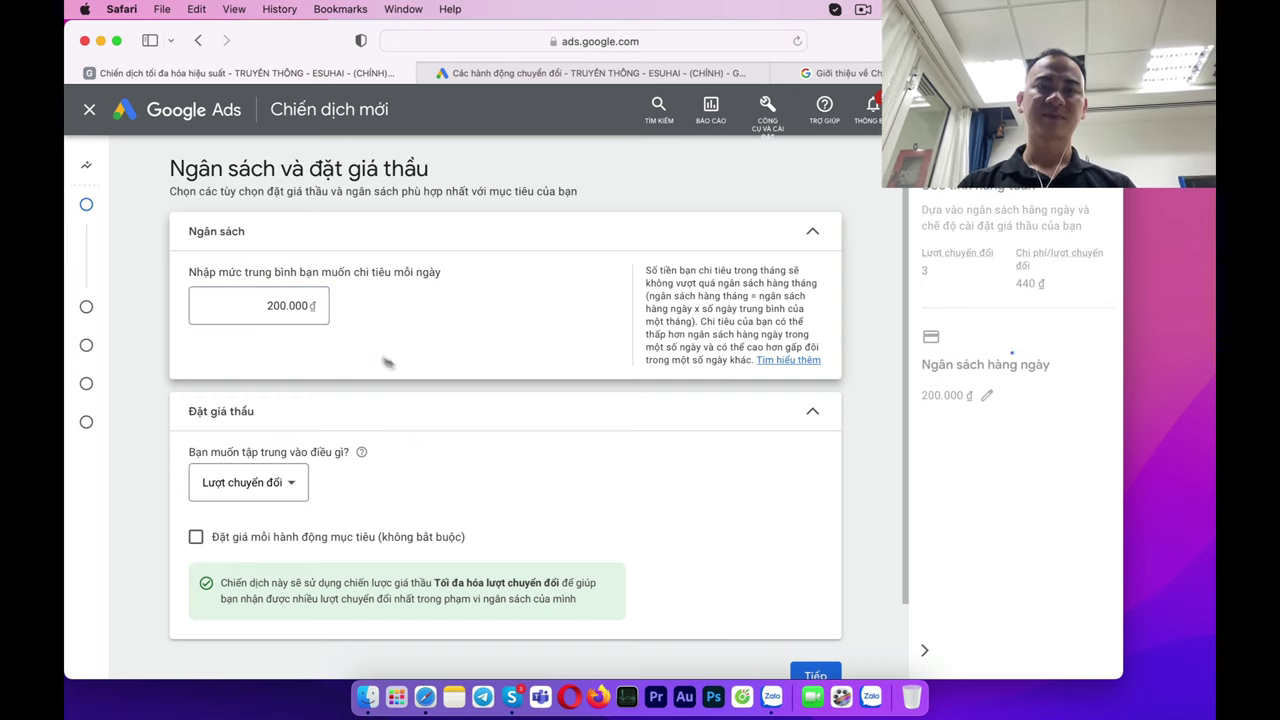
Step: Review the bidding focus options and keep Lượt chuyển đổi as the campaign's bidding focus
scroll(469, 440, down, 2)
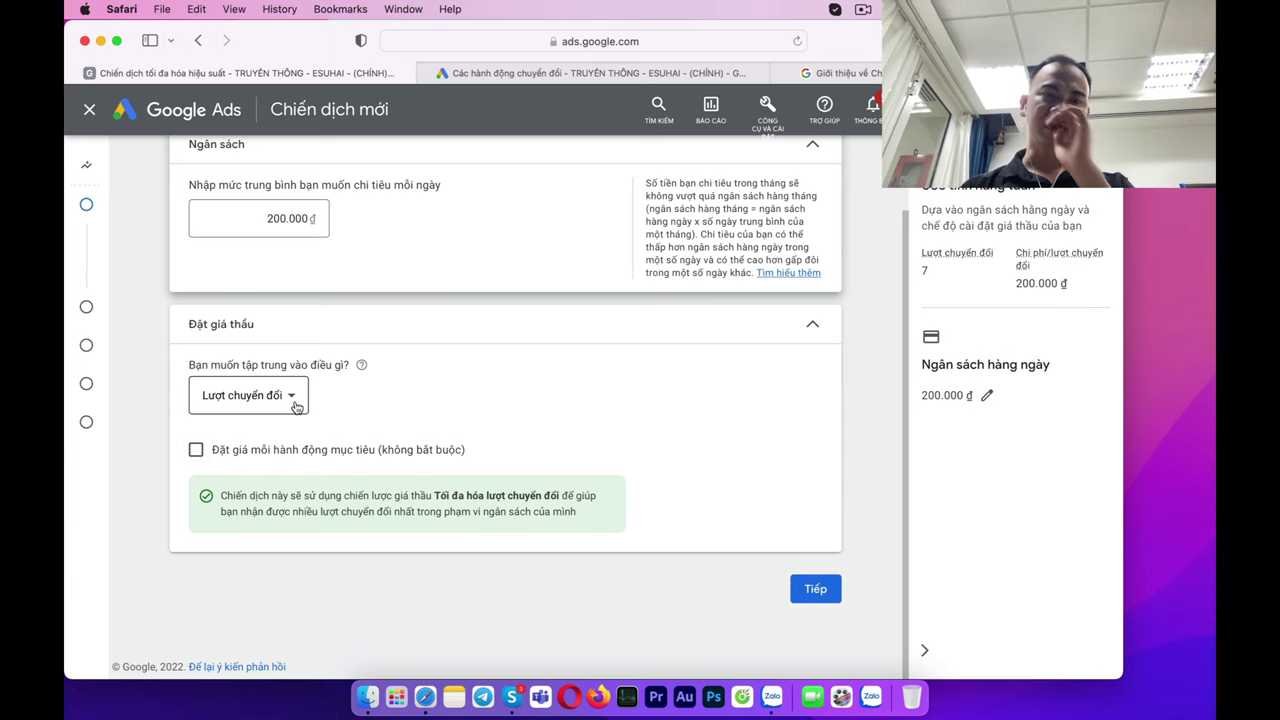
click(296, 400)
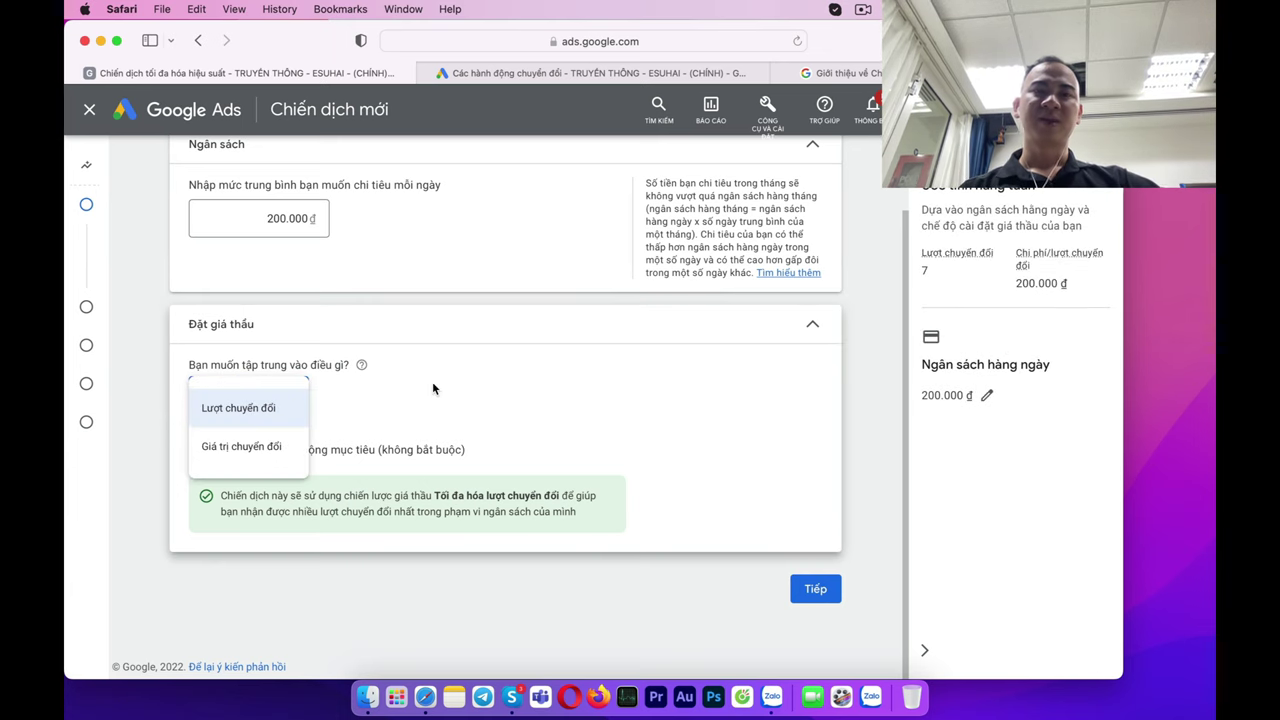
click(296, 407)
click(275, 396)
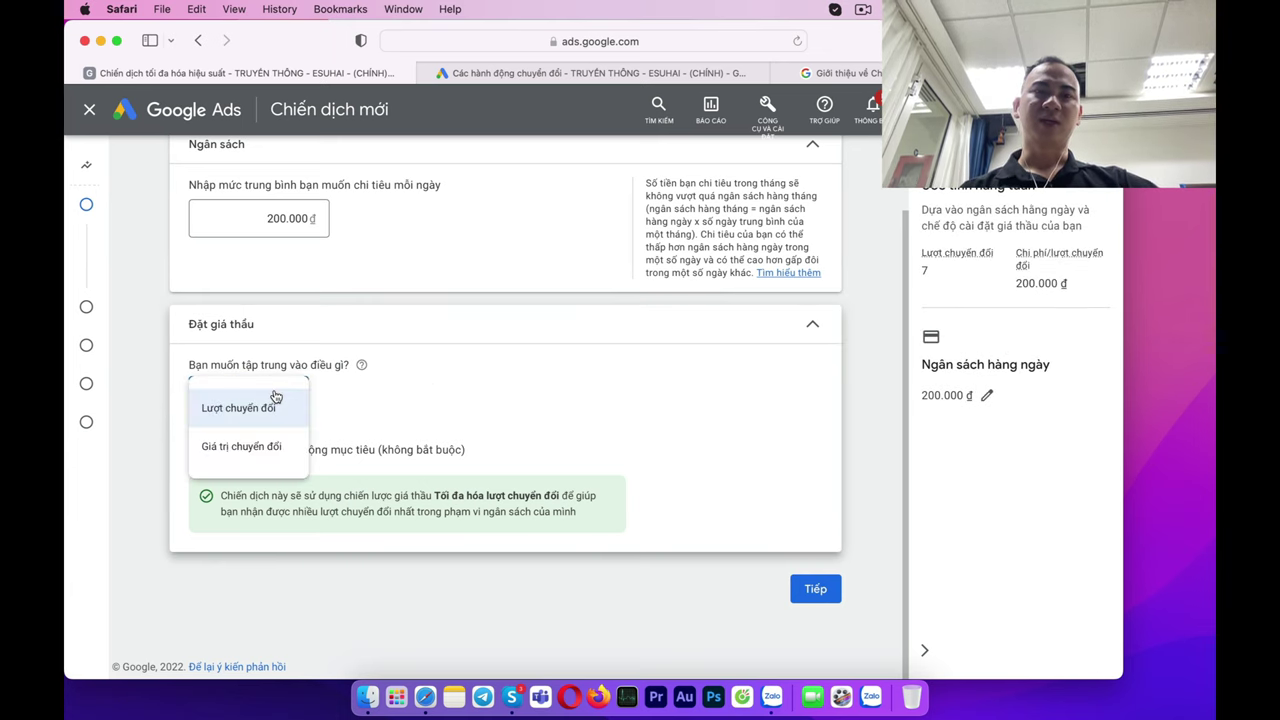
click(489, 330)
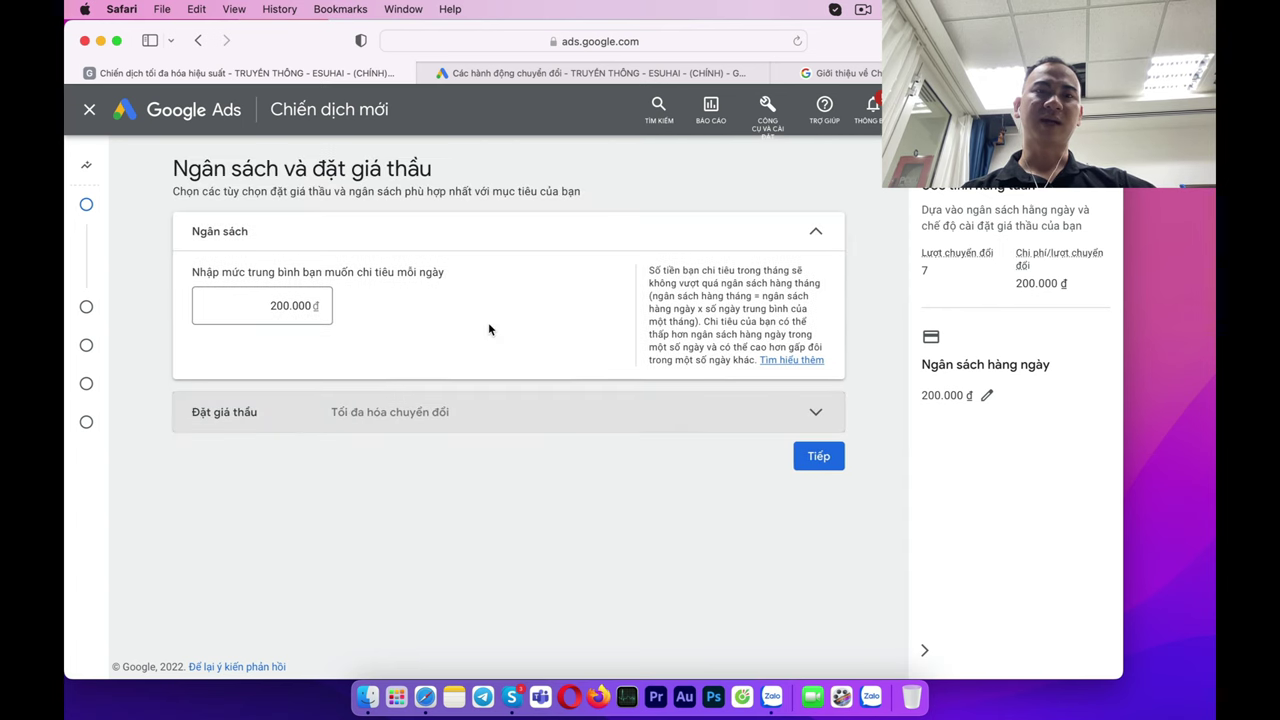
click(491, 422)
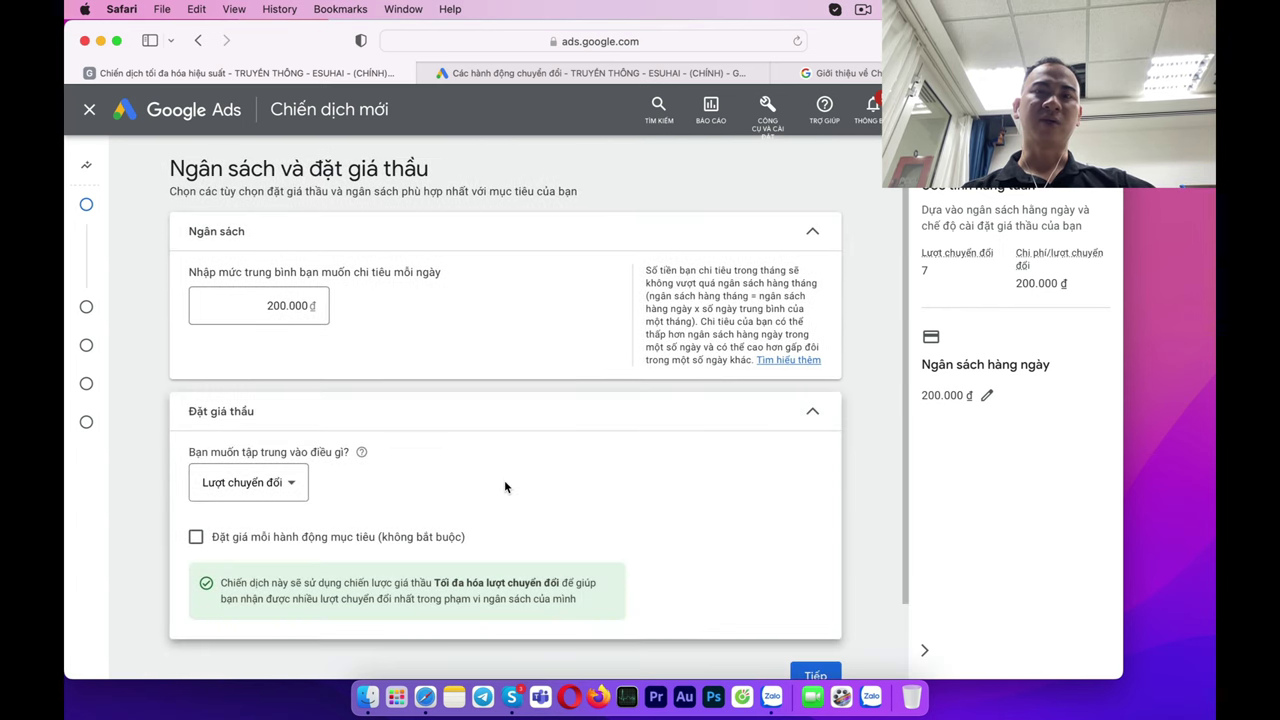
Step: Leave the optional target cost per action disabled and continue to the campaign settings
scroll(504, 470, down, 2)
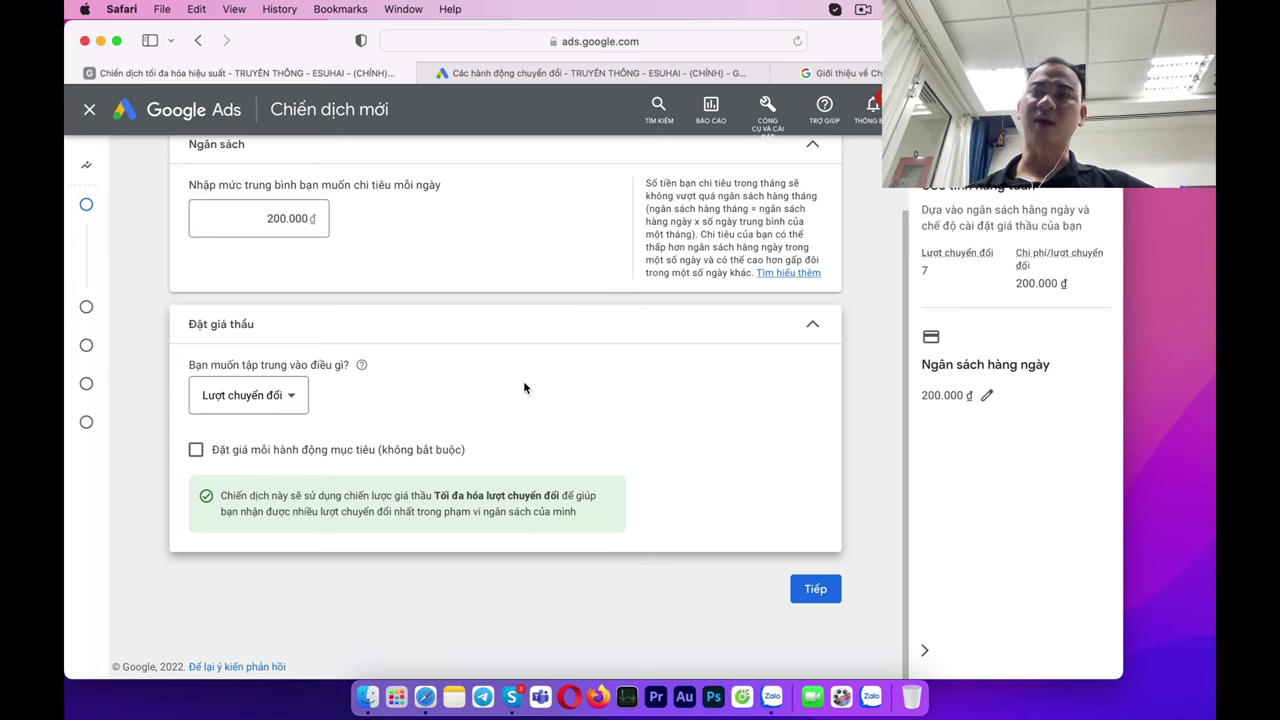
click(195, 451)
click(195, 451)
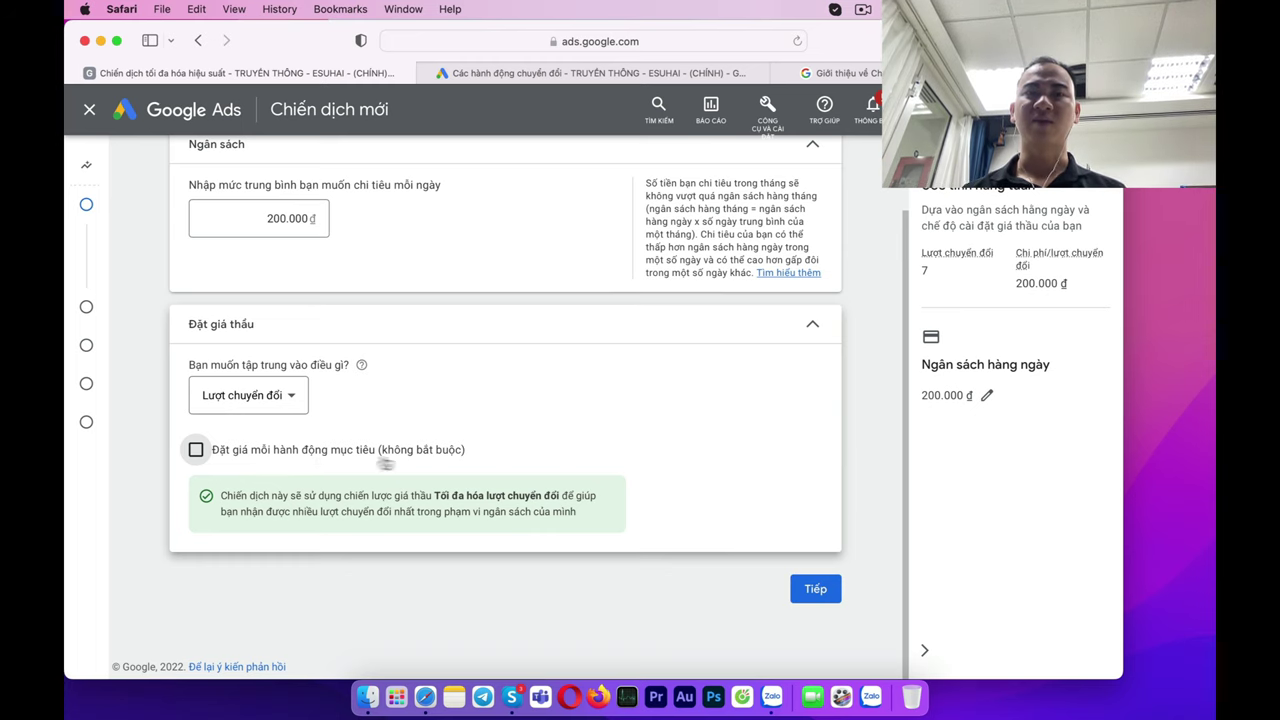
click(817, 590)
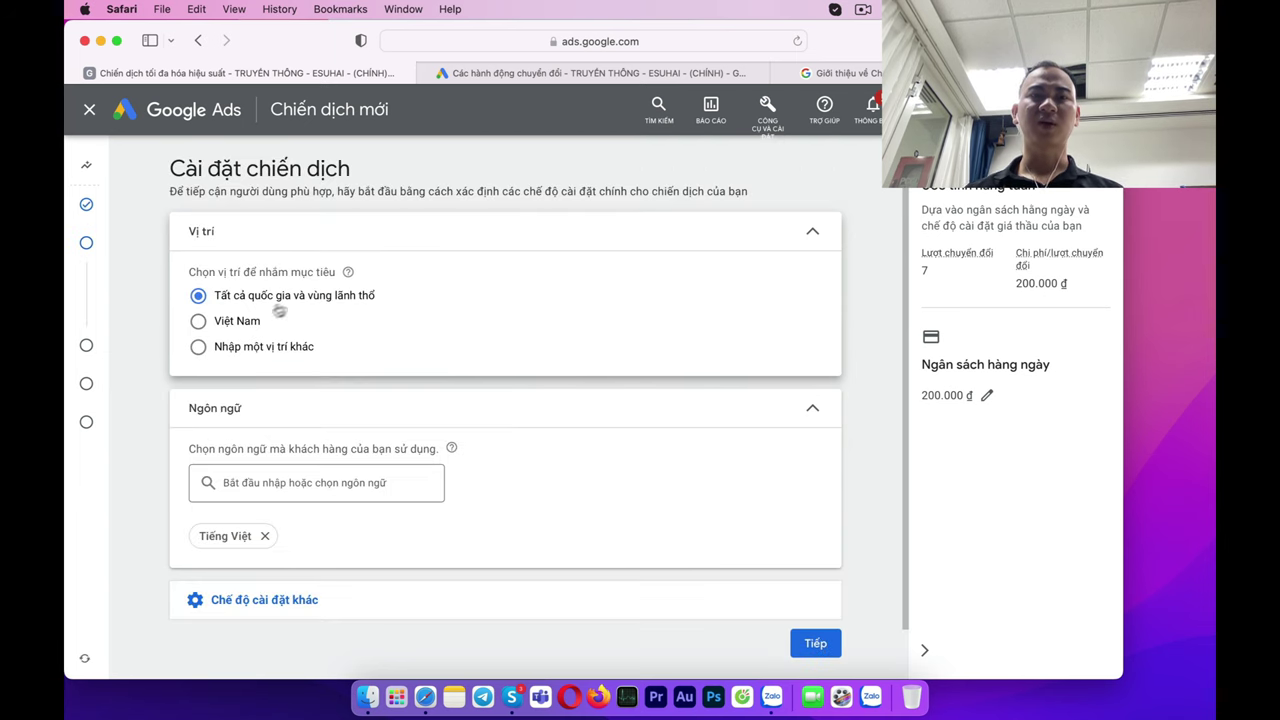
Step: Target Việt Nam as the campaign location and add Tiếng Anh to the customer languages
click(249, 322)
scroll(385, 372, down, 1)
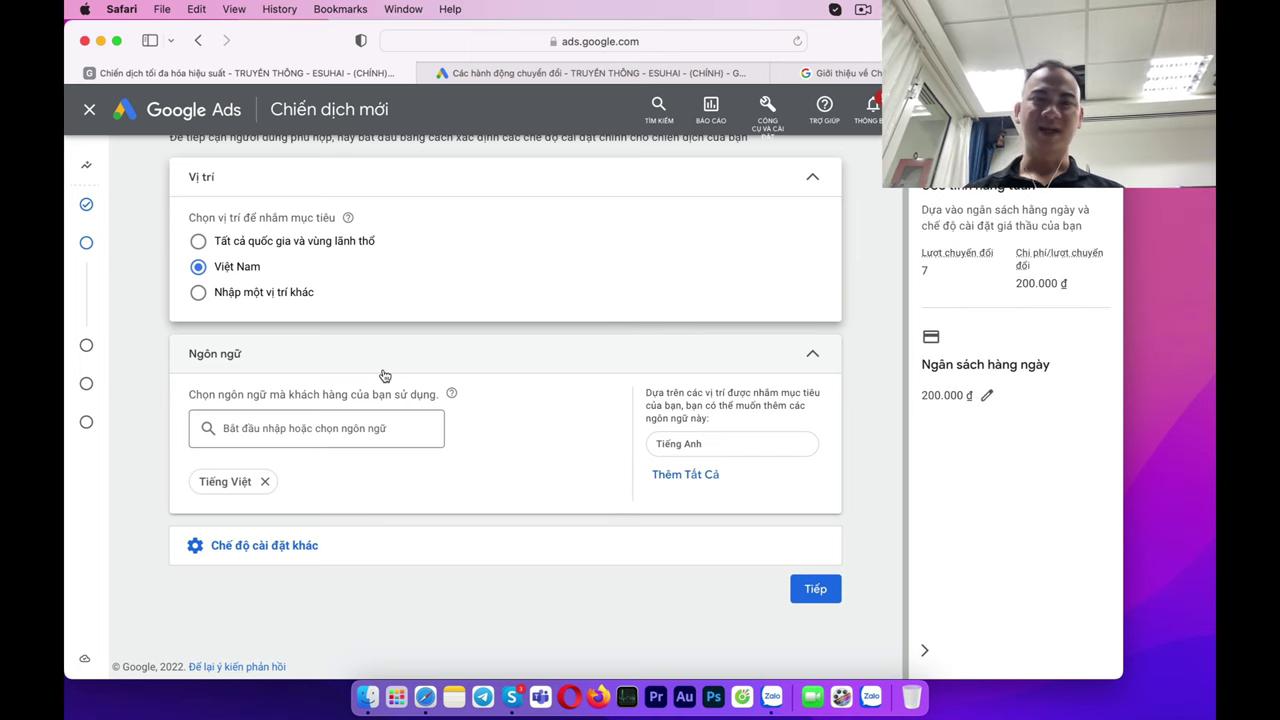
click(365, 427)
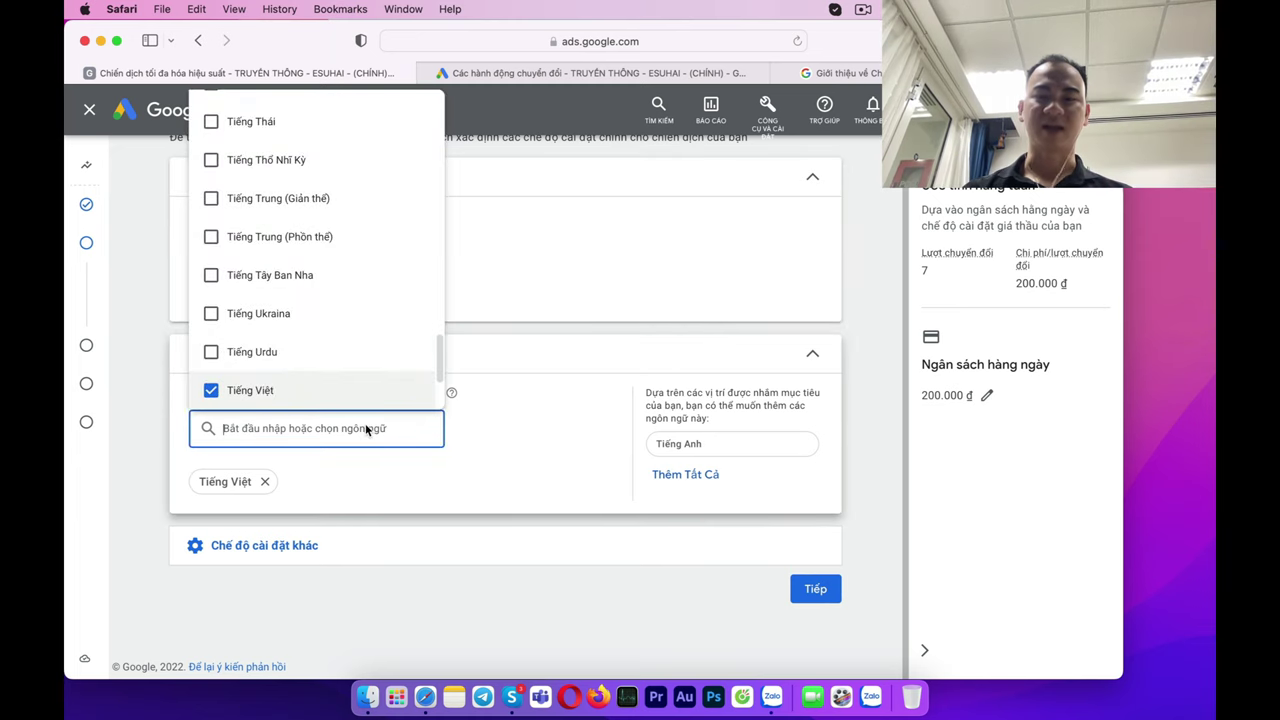
text(tiếng anh)
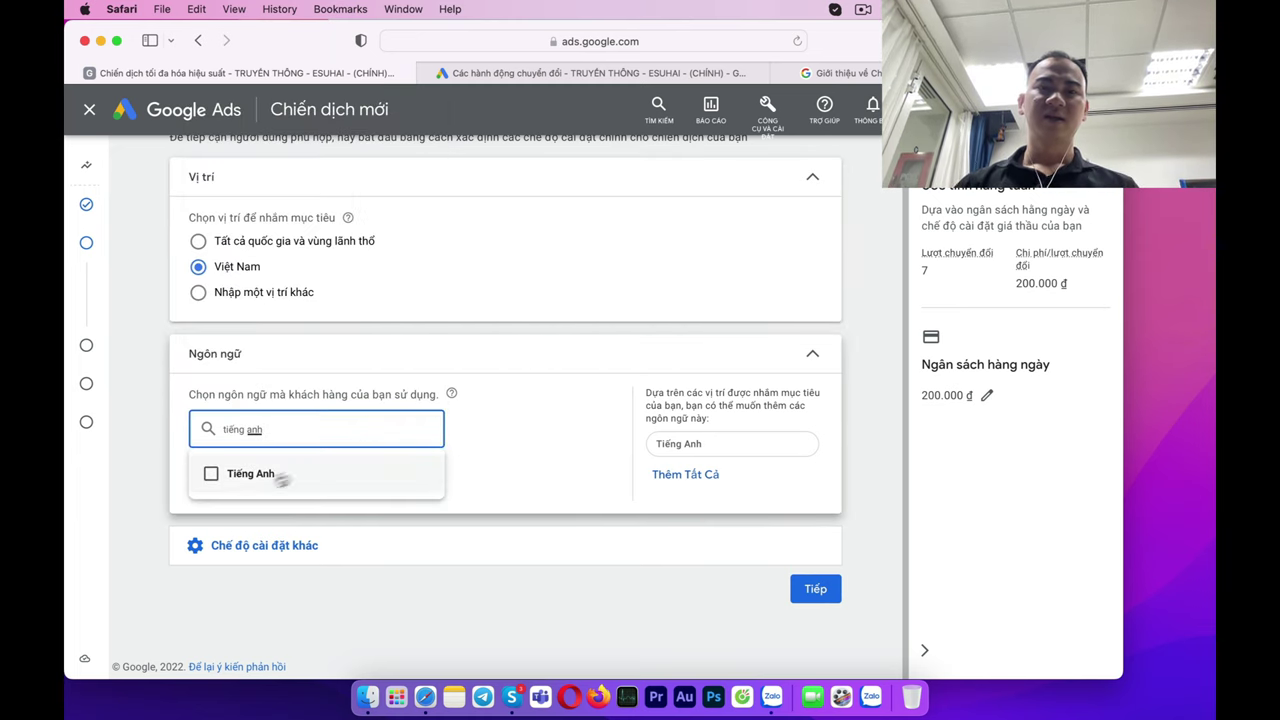
click(211, 473)
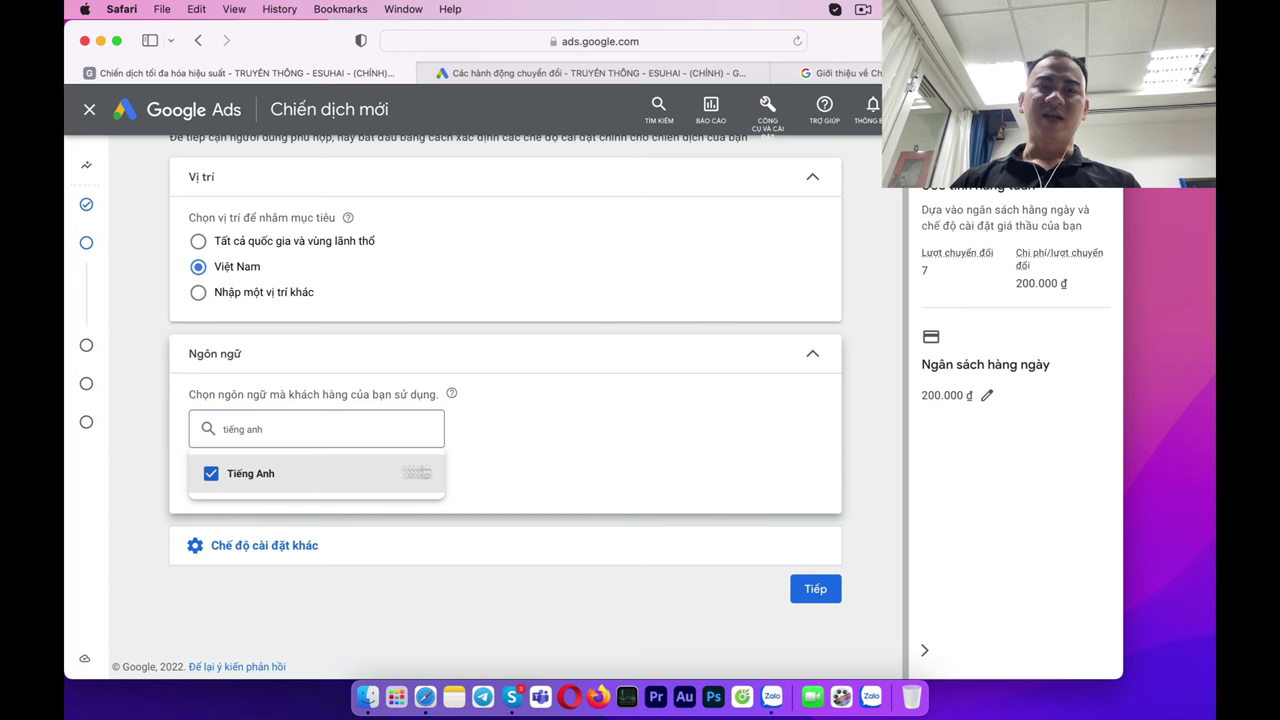
click(532, 490)
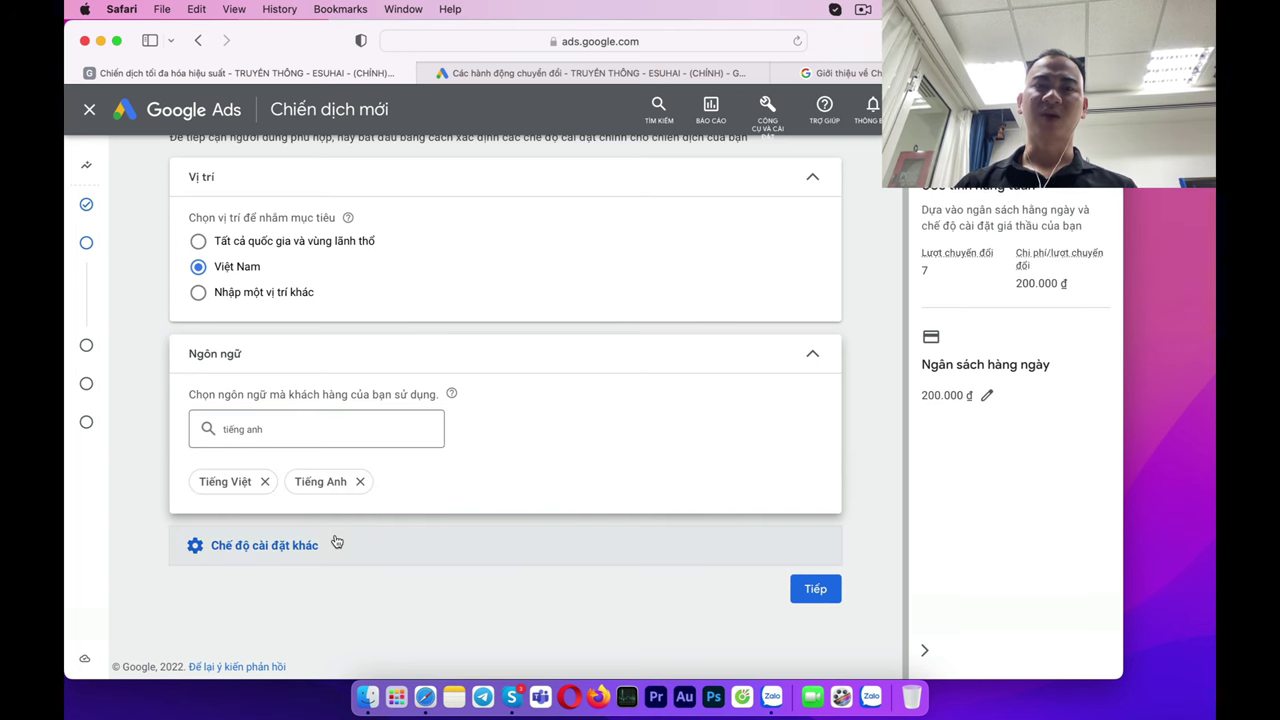
Step: Review the additional campaign settings, keep their defaults, and continue to the asset group setup
click(289, 546)
scroll(443, 564, down, 3)
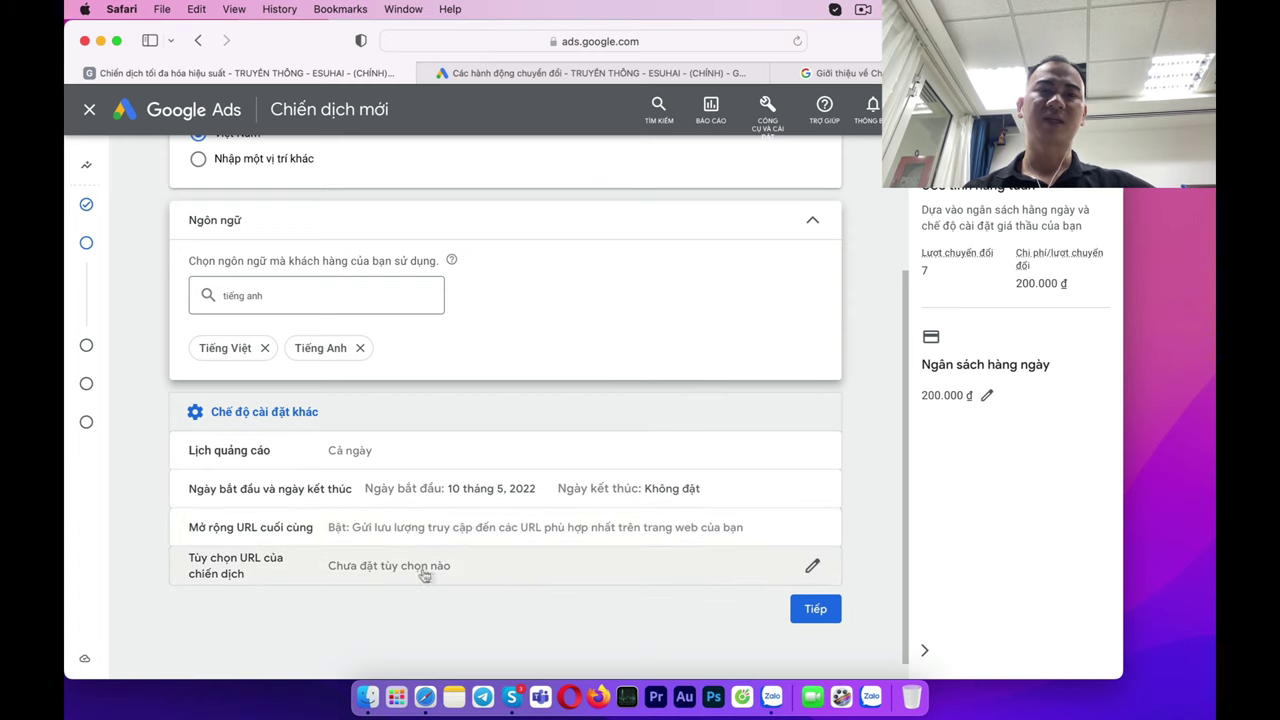
click(815, 610)
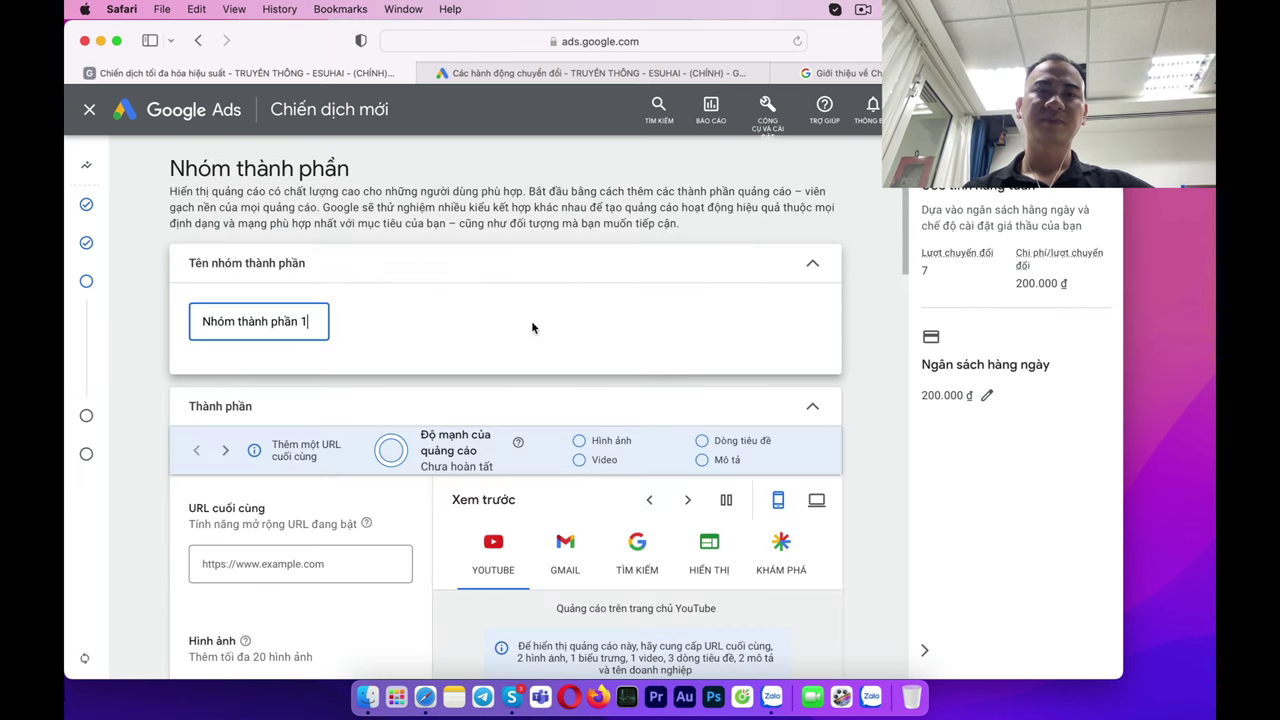
Step: Examine the asset group's fields, from its name and final URL through media, headlines and descriptions to call to action and business name
scroll(270, 321, down, 1)
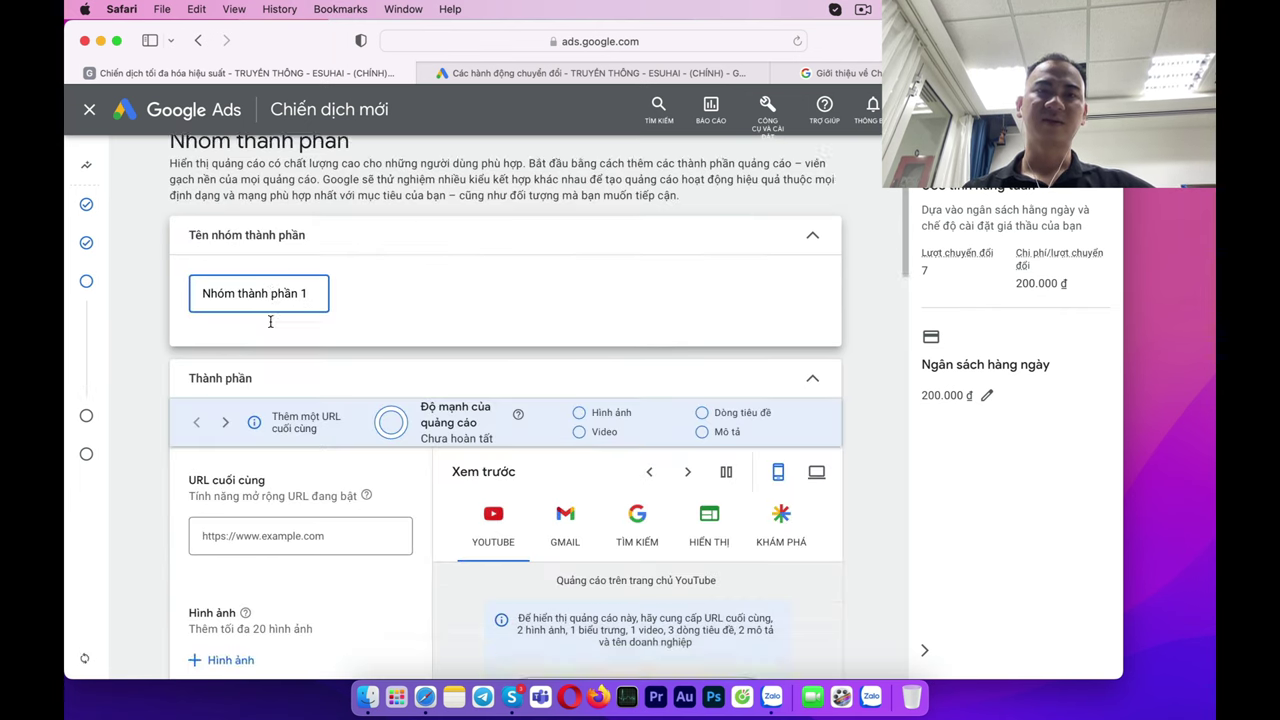
scroll(270, 321, down, 2)
scroll(270, 321, up, 1)
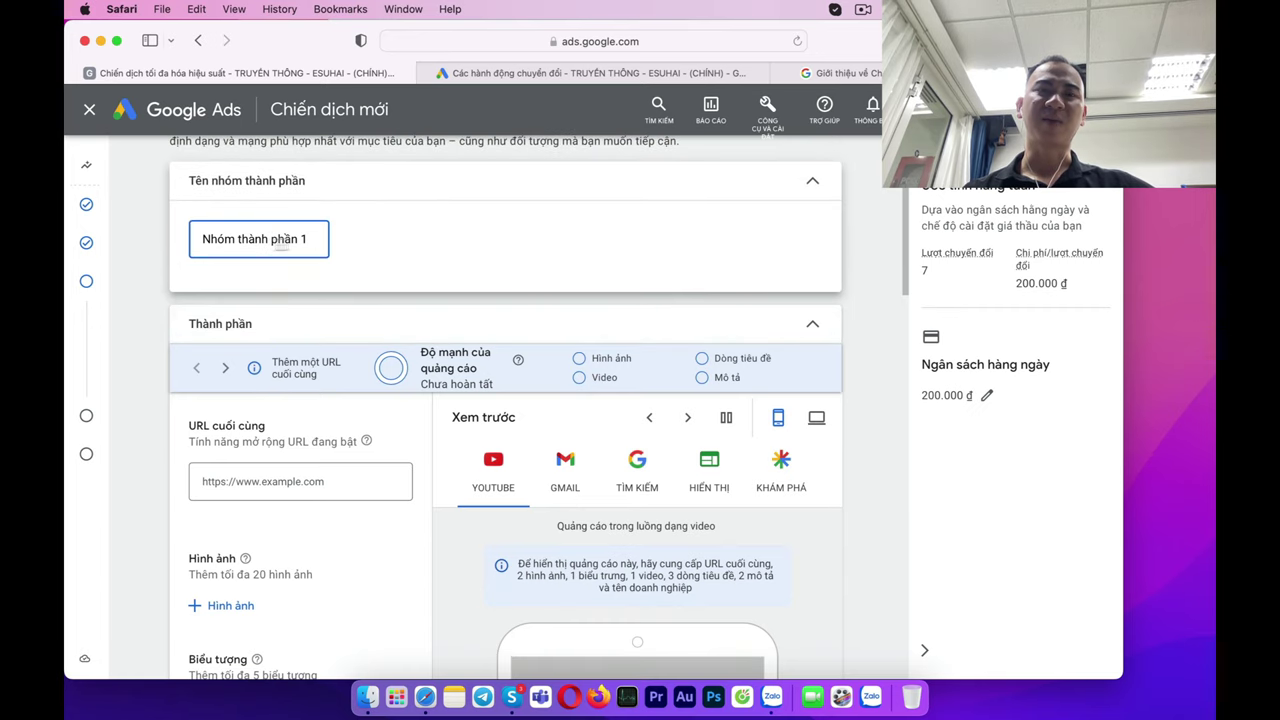
scroll(362, 447, down, 3)
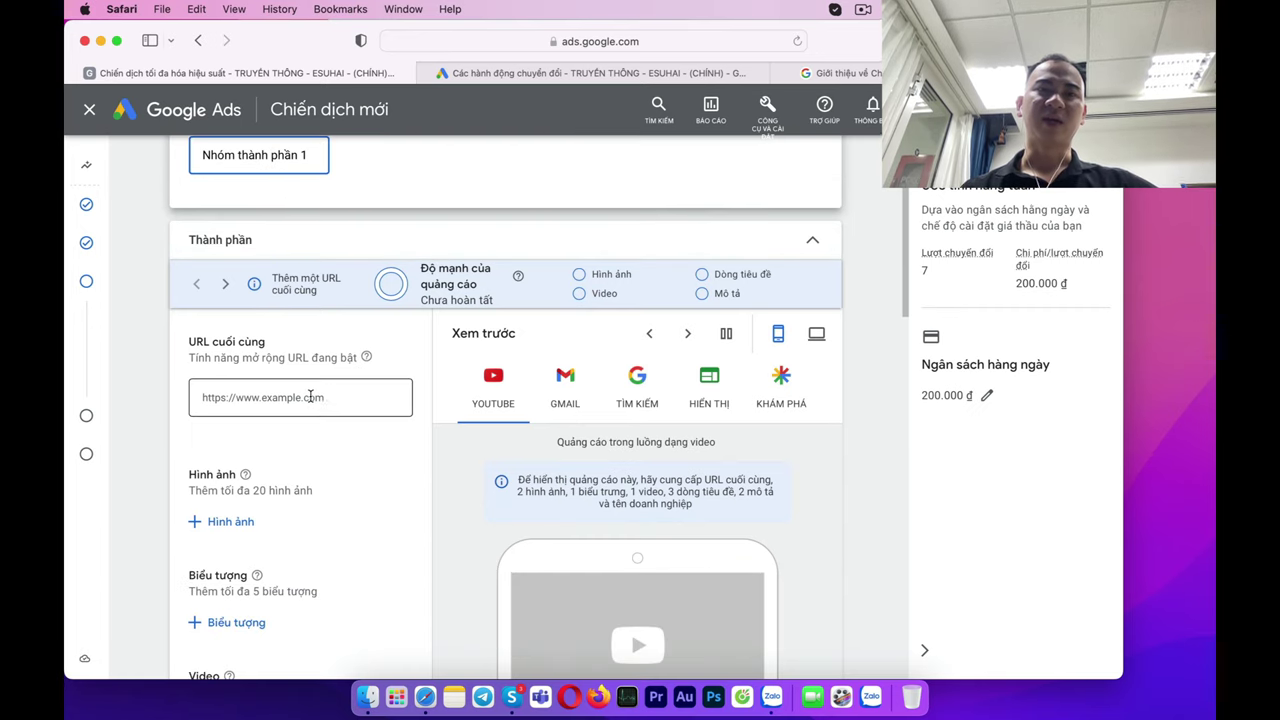
click(310, 397)
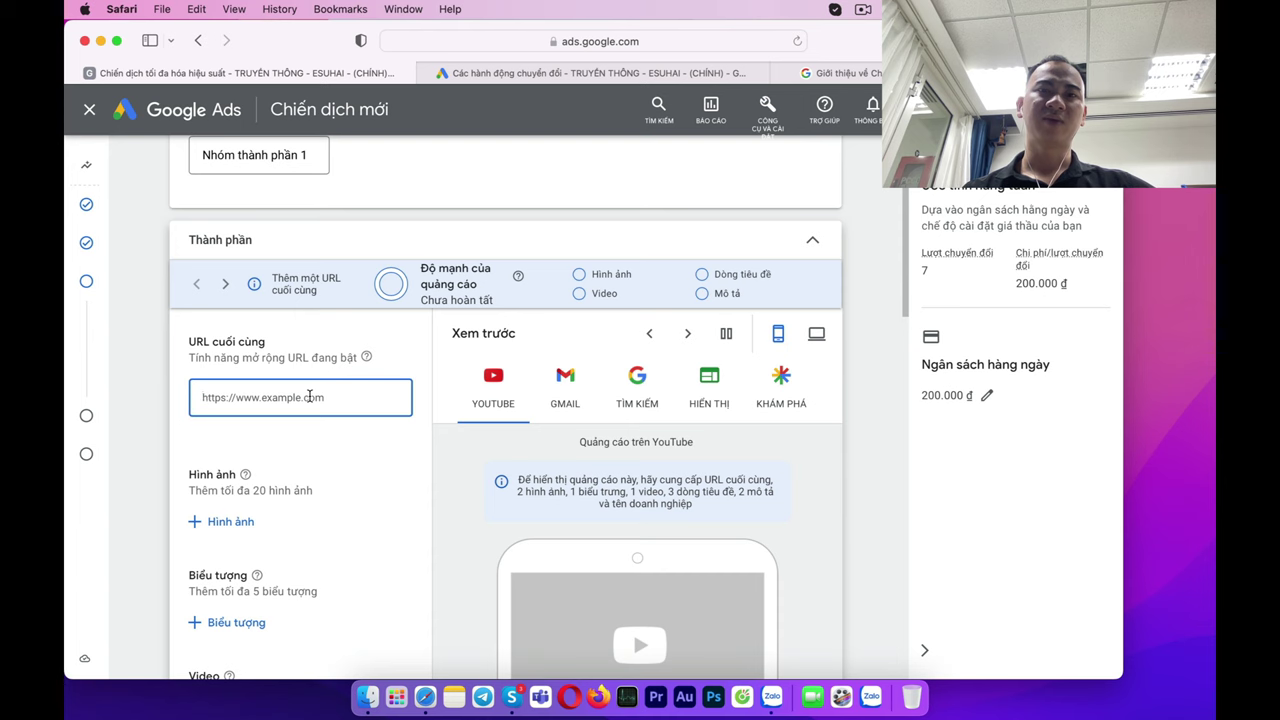
scroll(351, 470, down, 3)
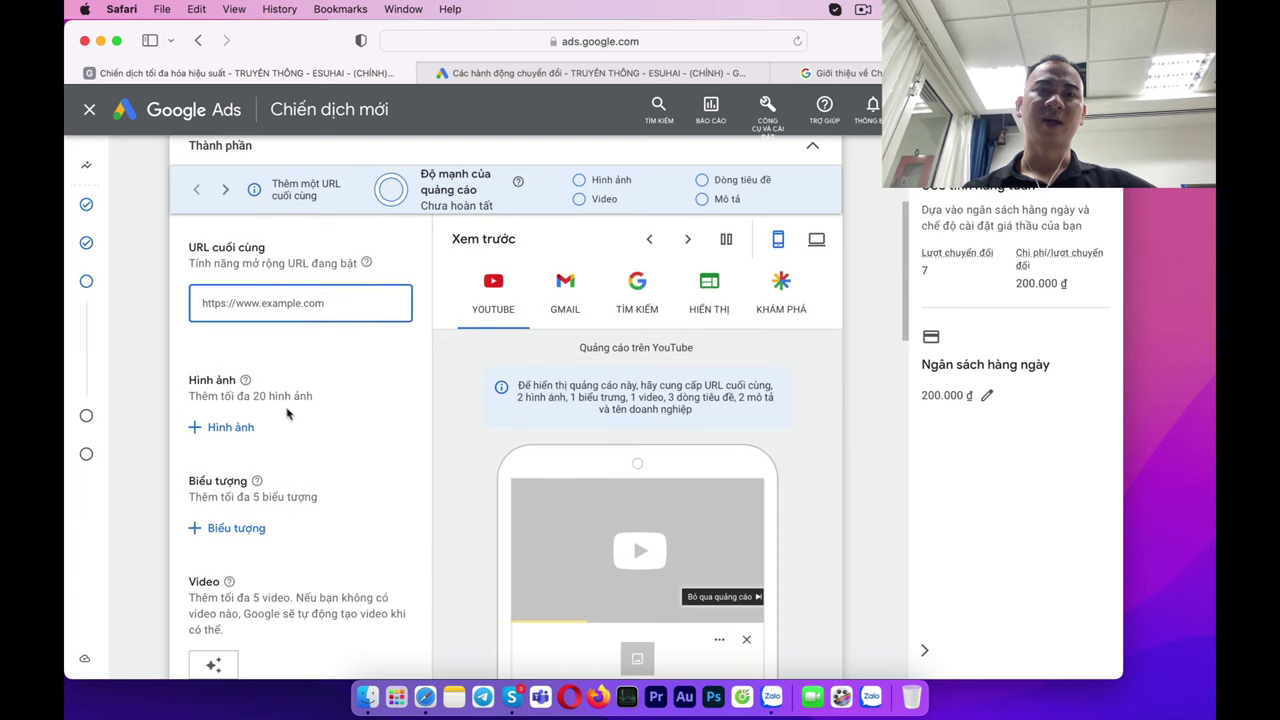
scroll(265, 450, down, 5)
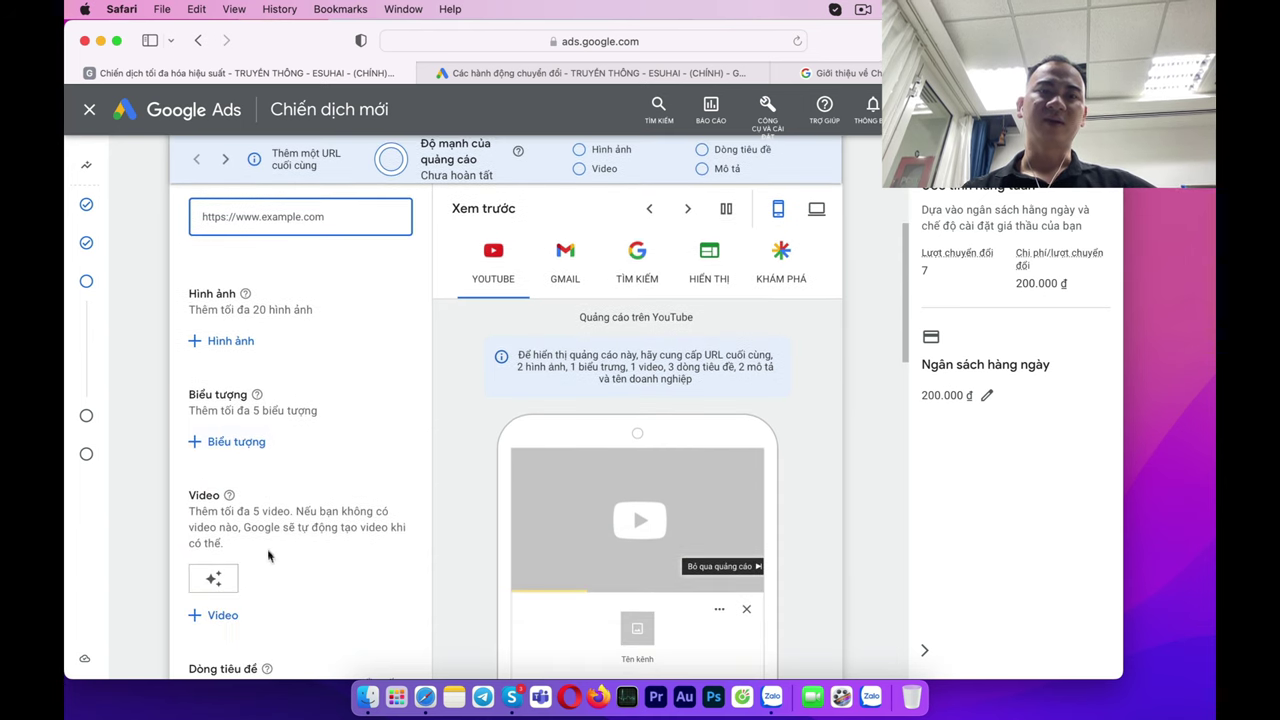
scroll(250, 535, down, 3)
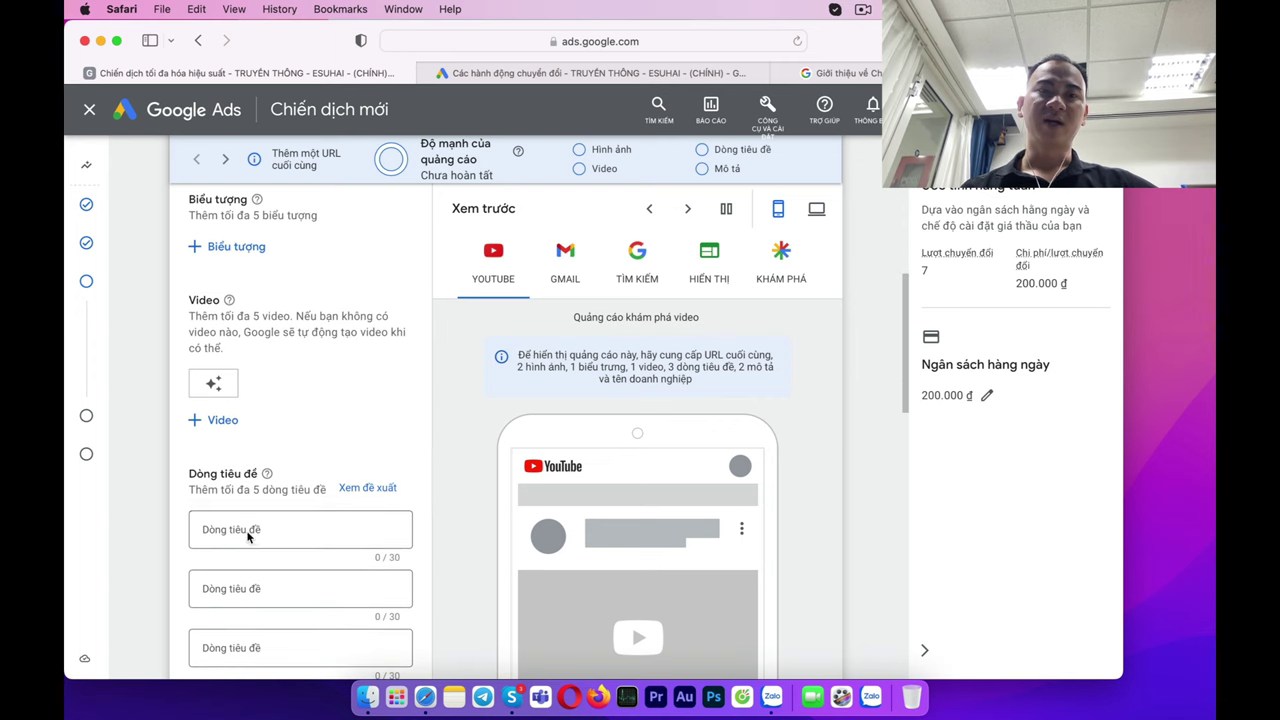
click(247, 531)
scroll(247, 531, down, 10)
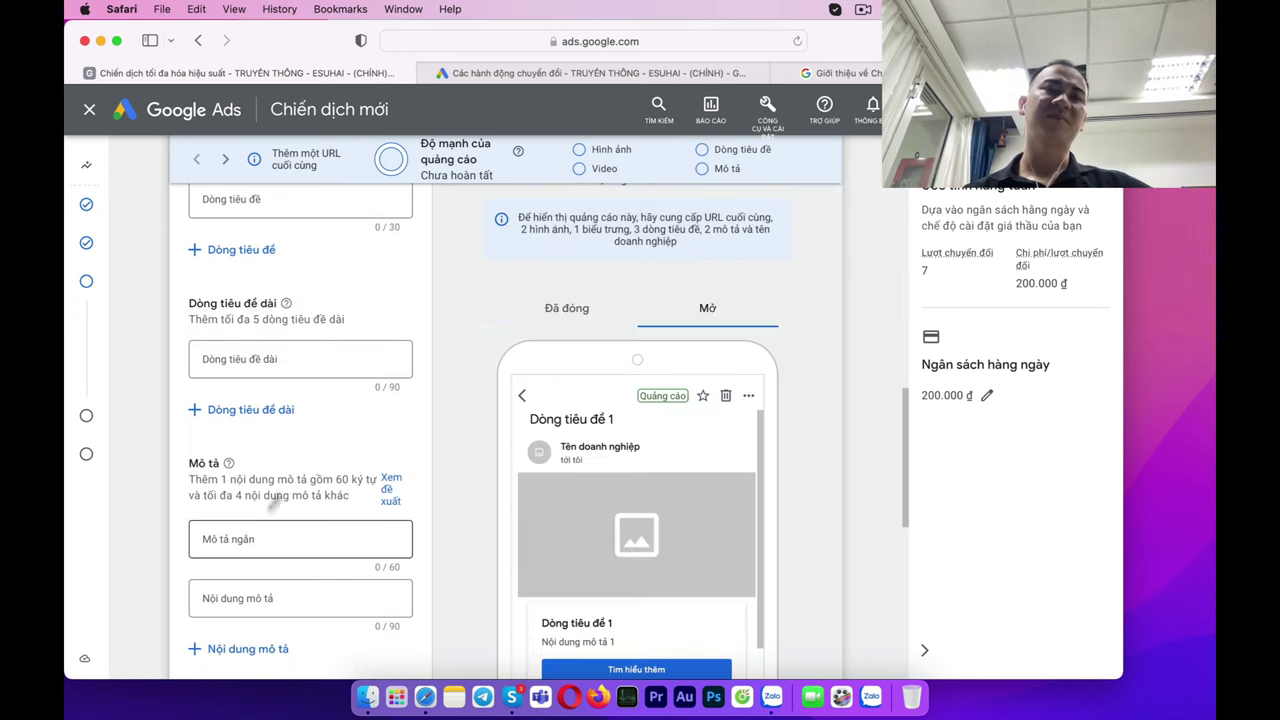
scroll(307, 458, down, 3)
scroll(307, 458, down, 3)
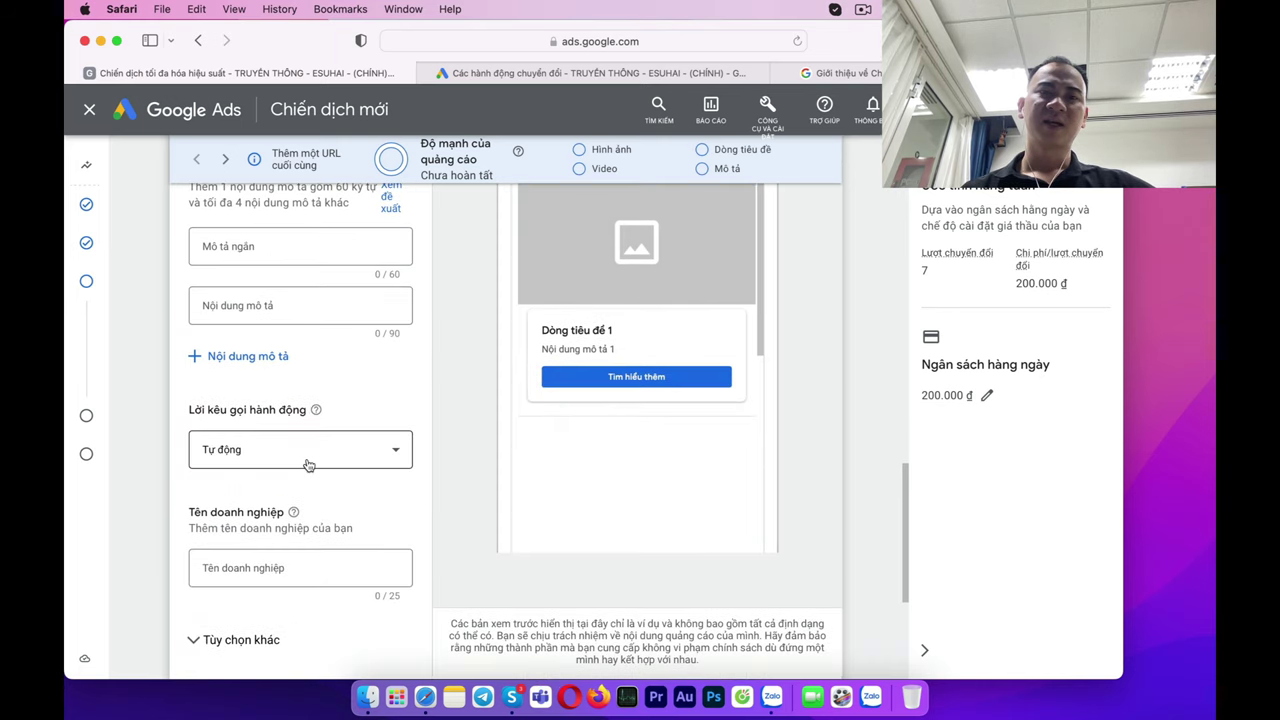
Step: Return to the media assets and examine how many images, logos and videos the asset group accepts
scroll(308, 465, up, 15)
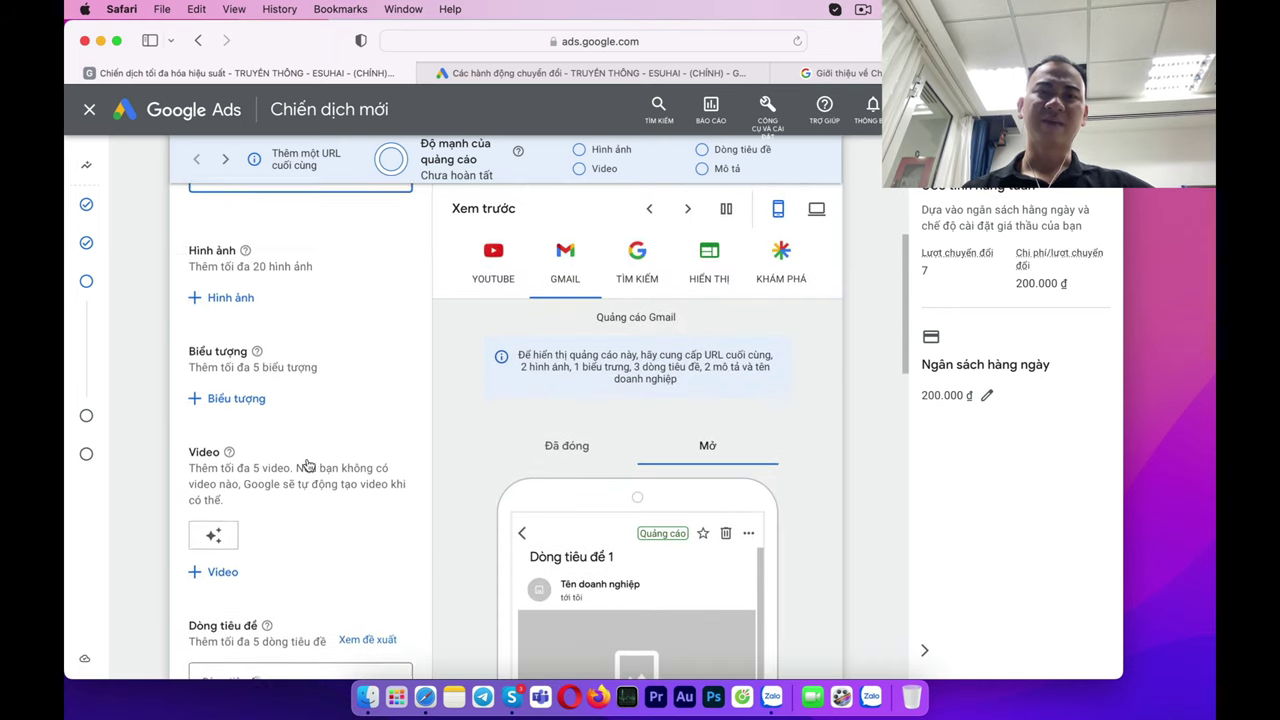
scroll(308, 465, up, 2)
scroll(306, 463, down, 4)
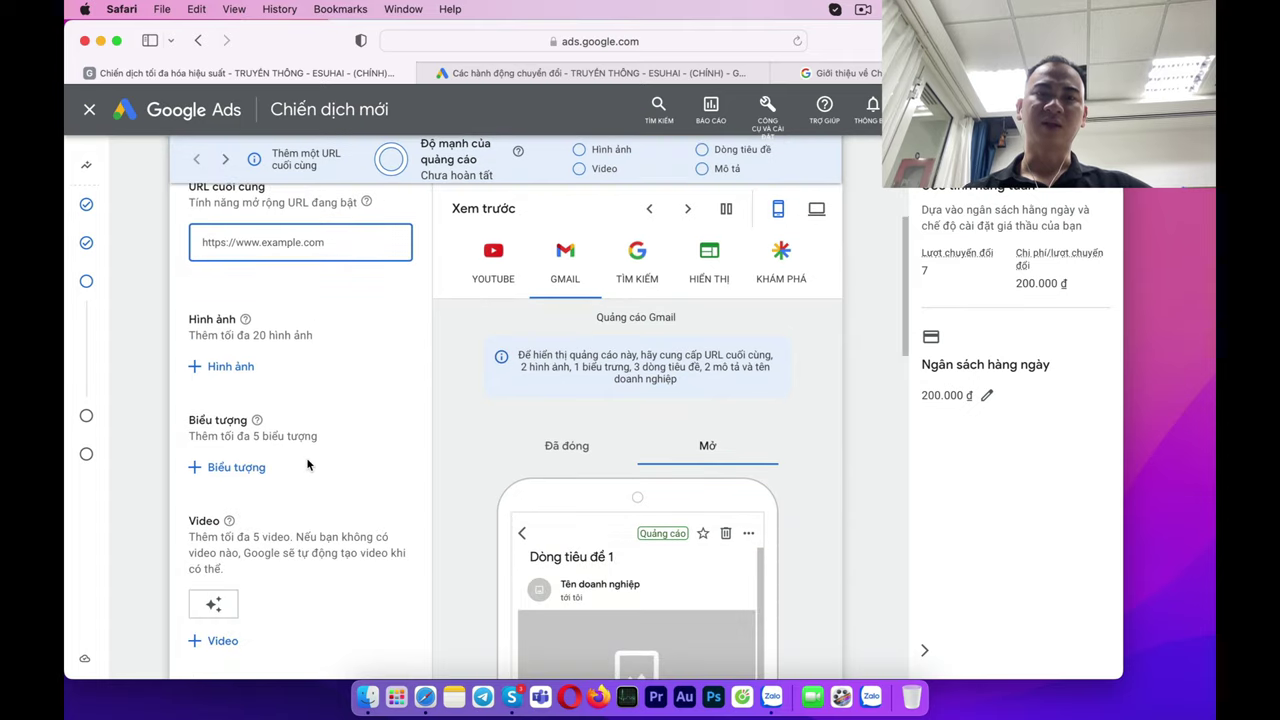
click(257, 336)
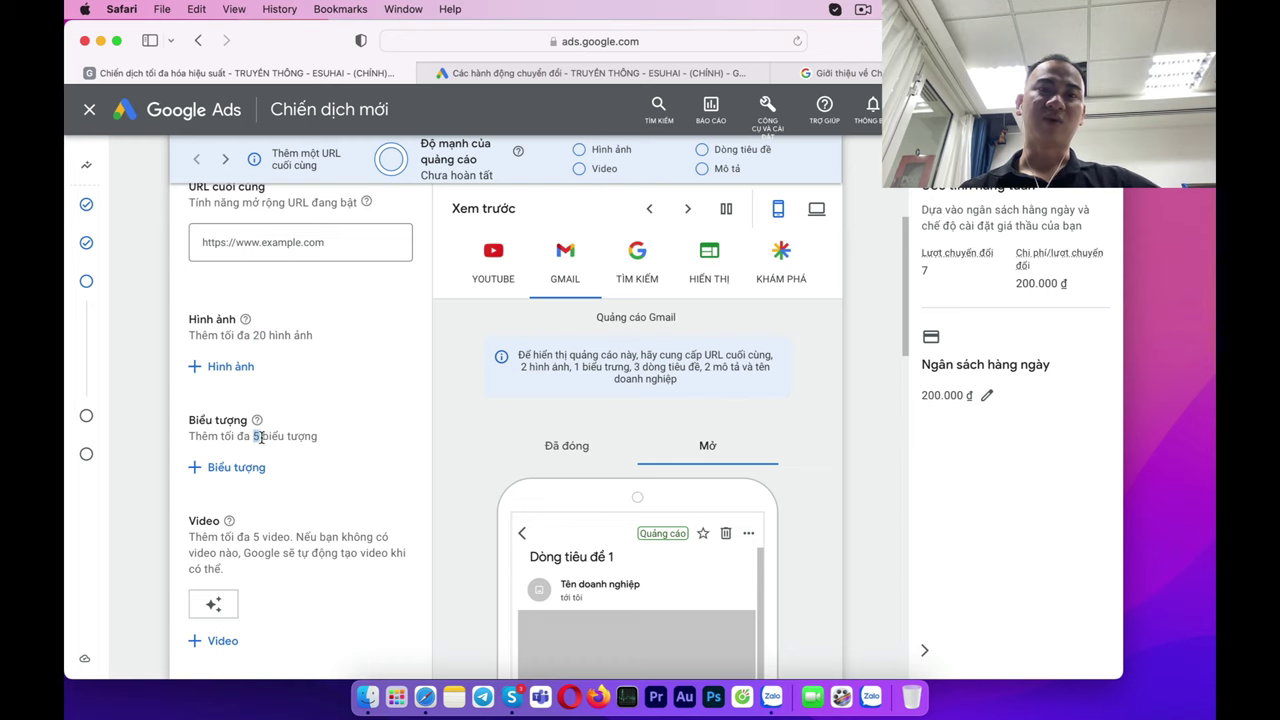
scroll(262, 437, down, 3)
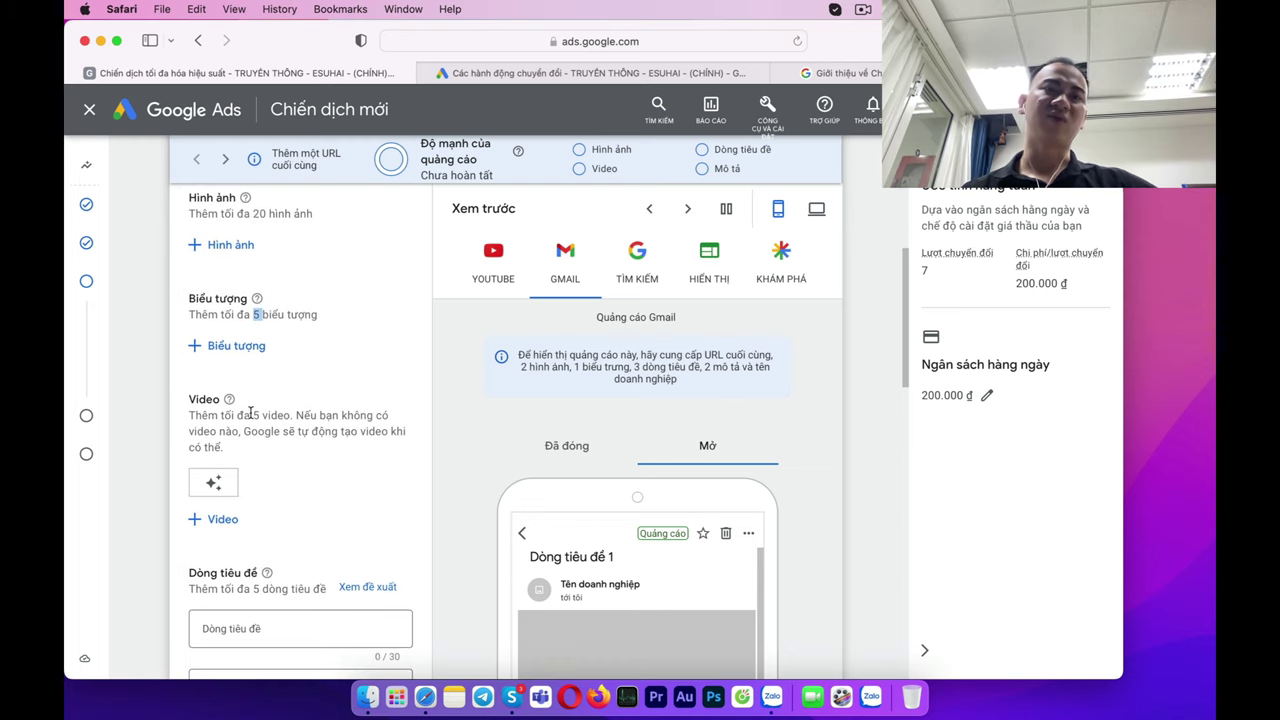
drag(250, 414, 297, 430)
scroll(348, 456, down, 1)
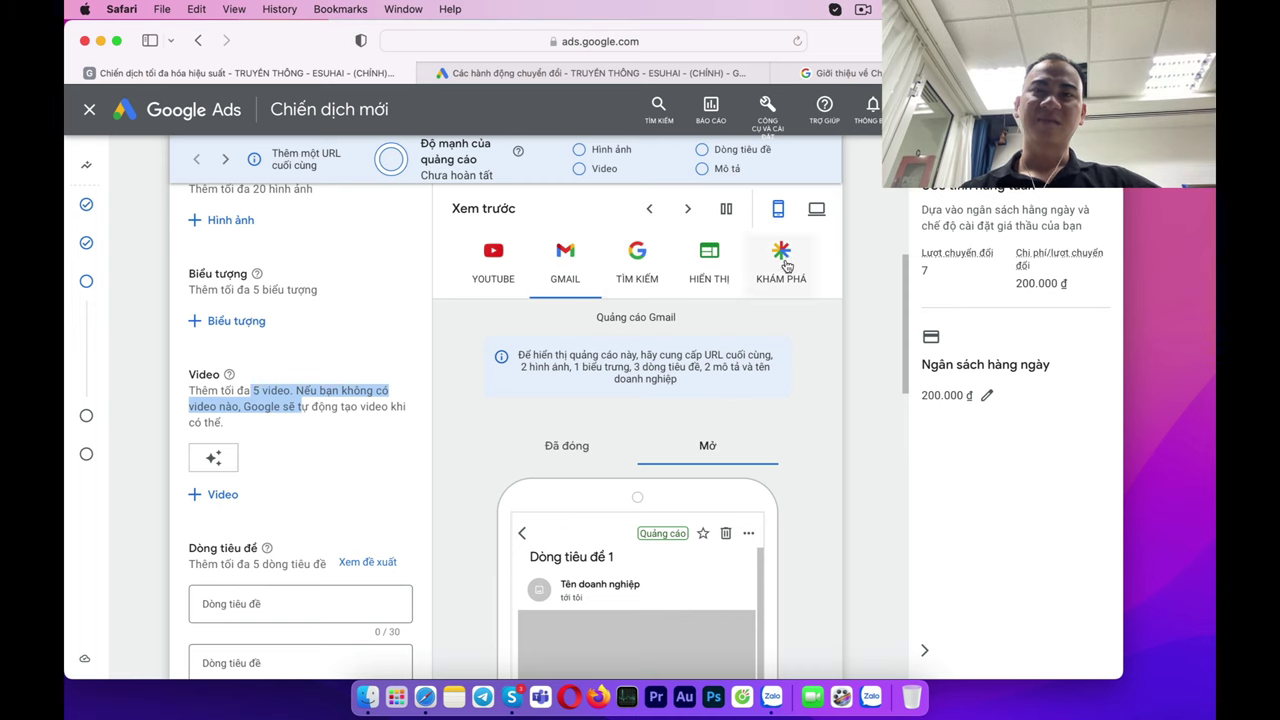
Step: Preview the ad's appearance on YouTube, Gmail, Search, Display and Discover
click(490, 284)
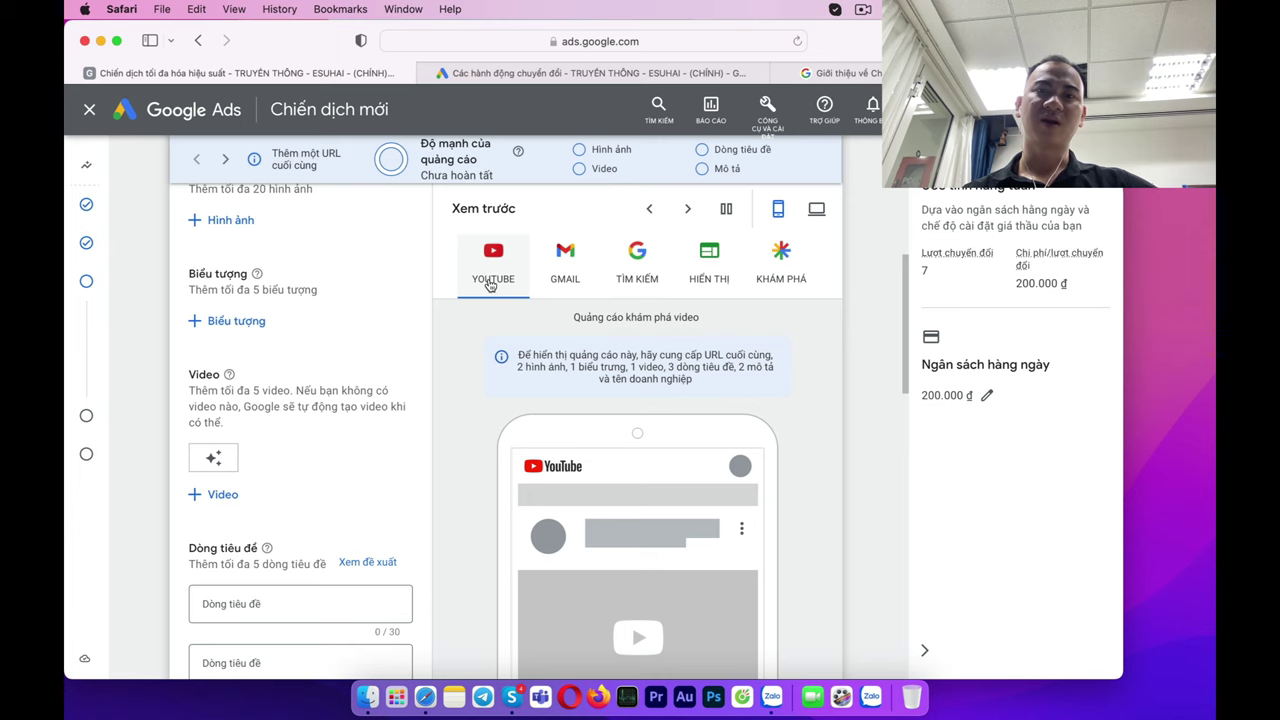
click(563, 285)
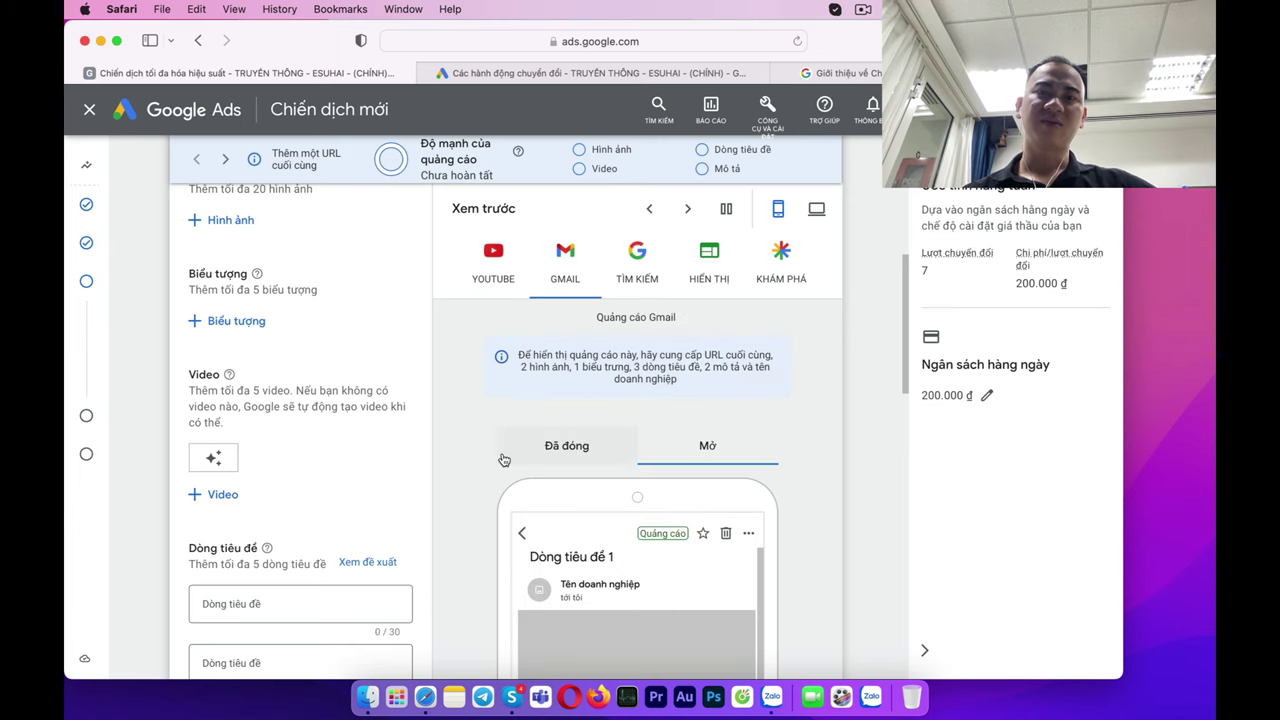
scroll(503, 451, down, 2)
click(622, 283)
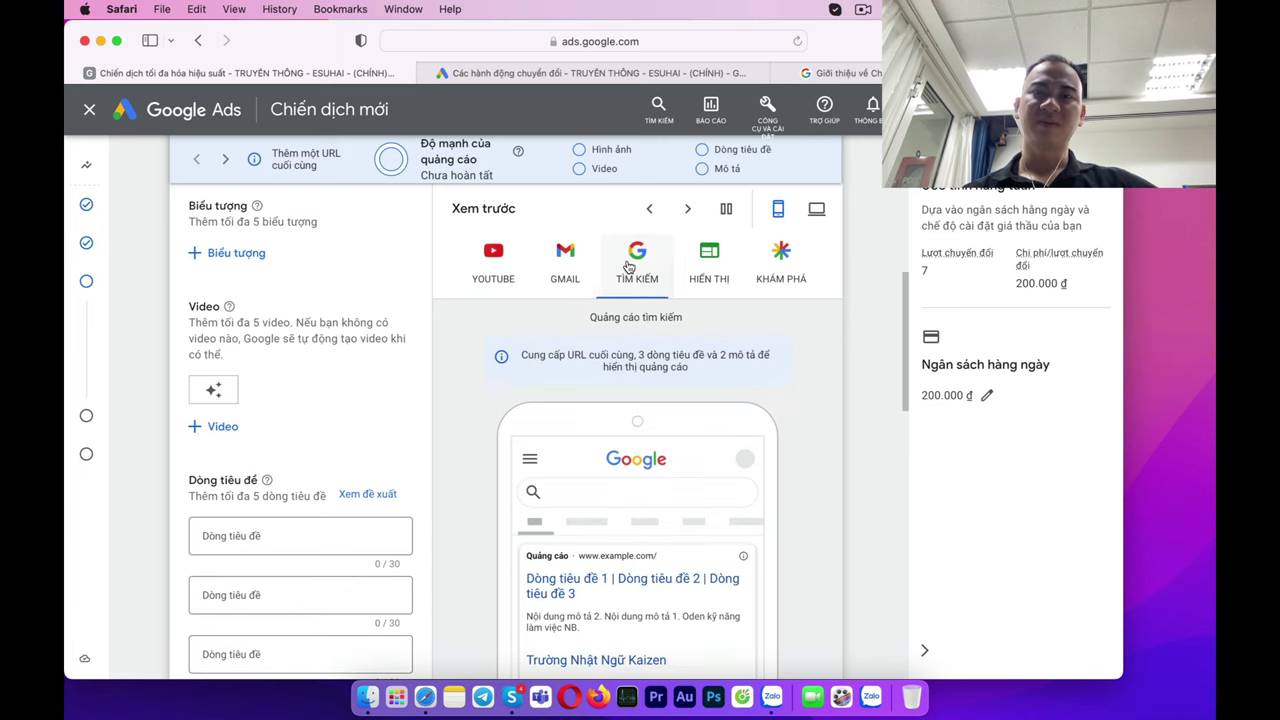
click(699, 270)
click(780, 278)
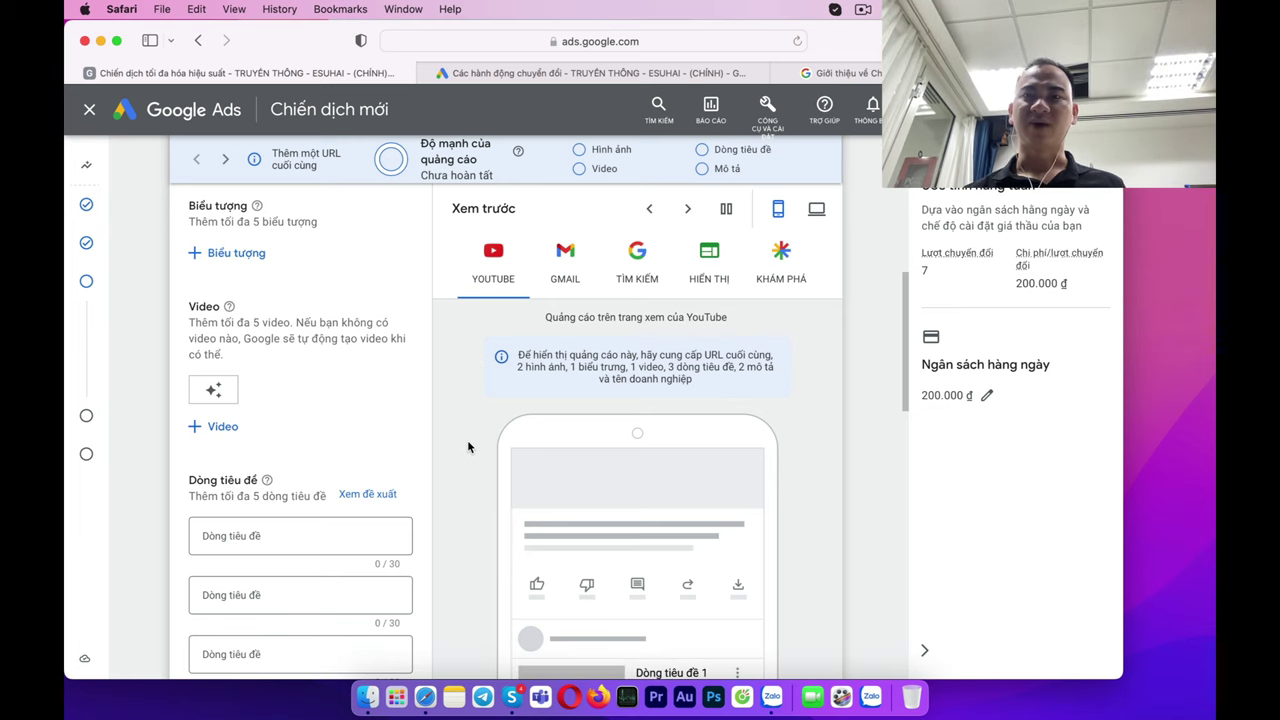
scroll(468, 447, down, 3)
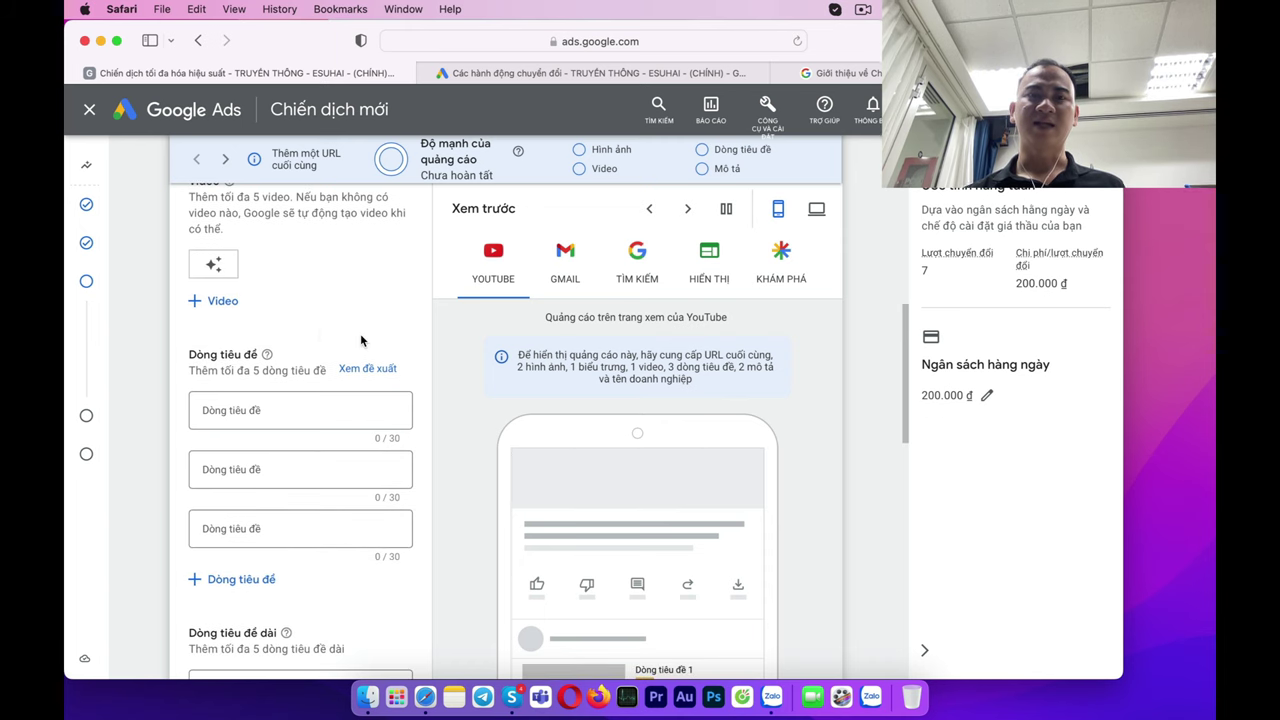
scroll(320, 335, up, 5)
scroll(320, 335, down, 5)
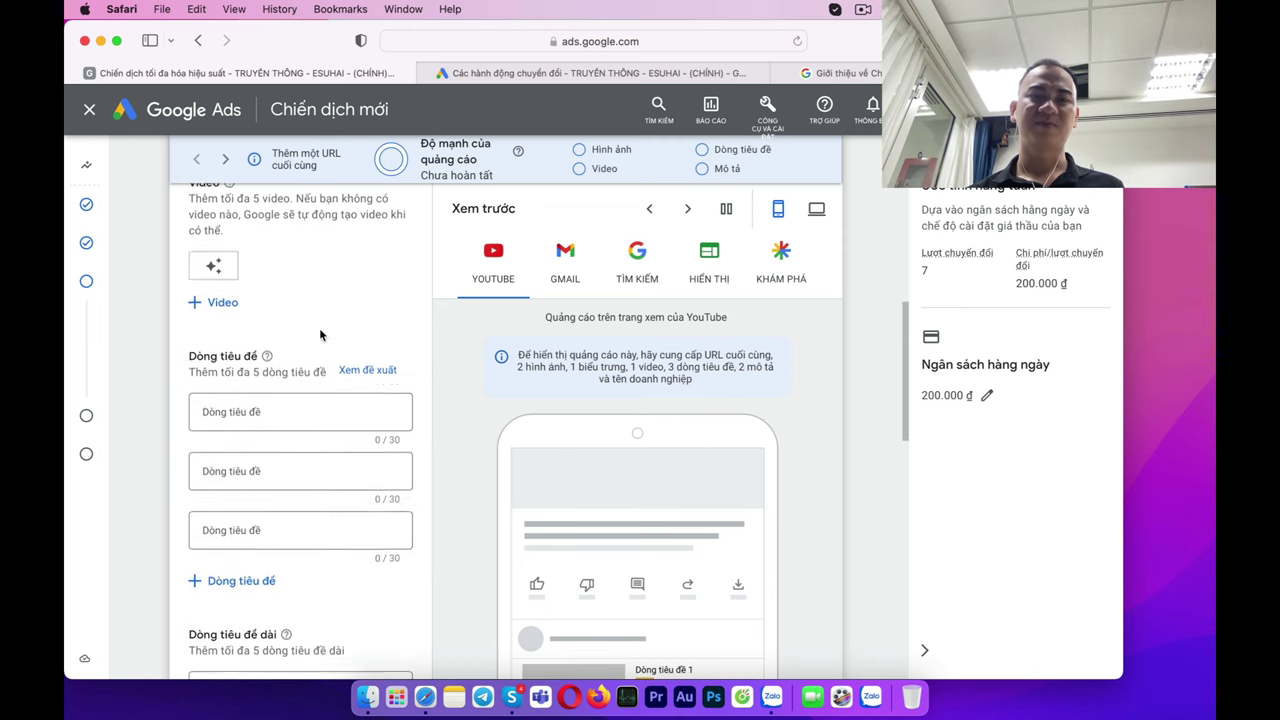
Step: Examine the asset group's headline and description fields and the available call-to-action choices, leaving the call to action on automatic
scroll(320, 335, down, 5)
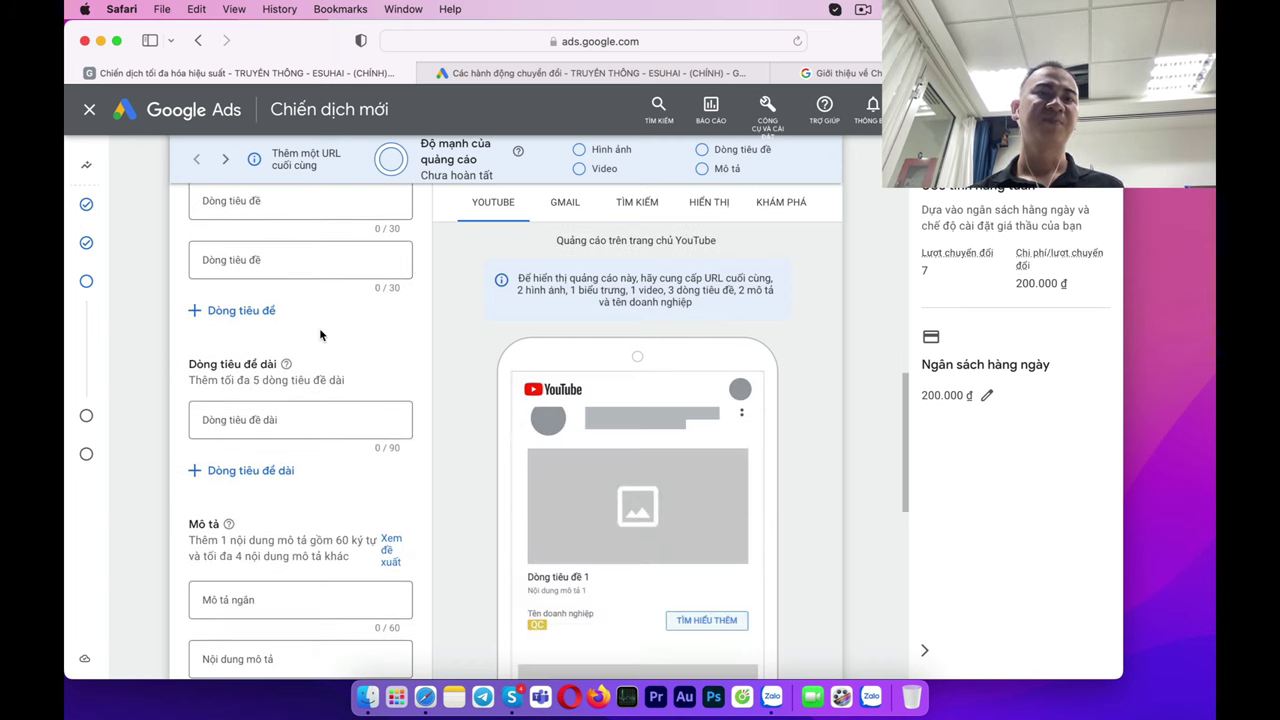
scroll(320, 335, down, 5)
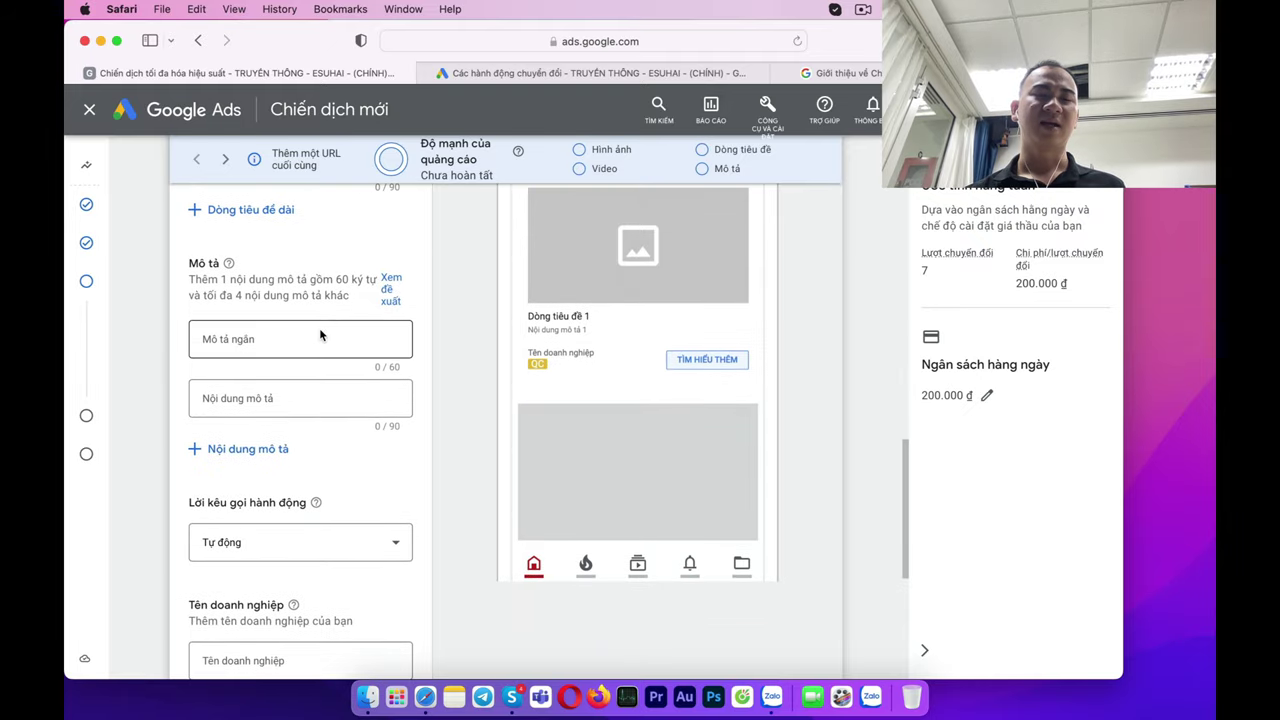
click(288, 339)
scroll(288, 420, down, 3)
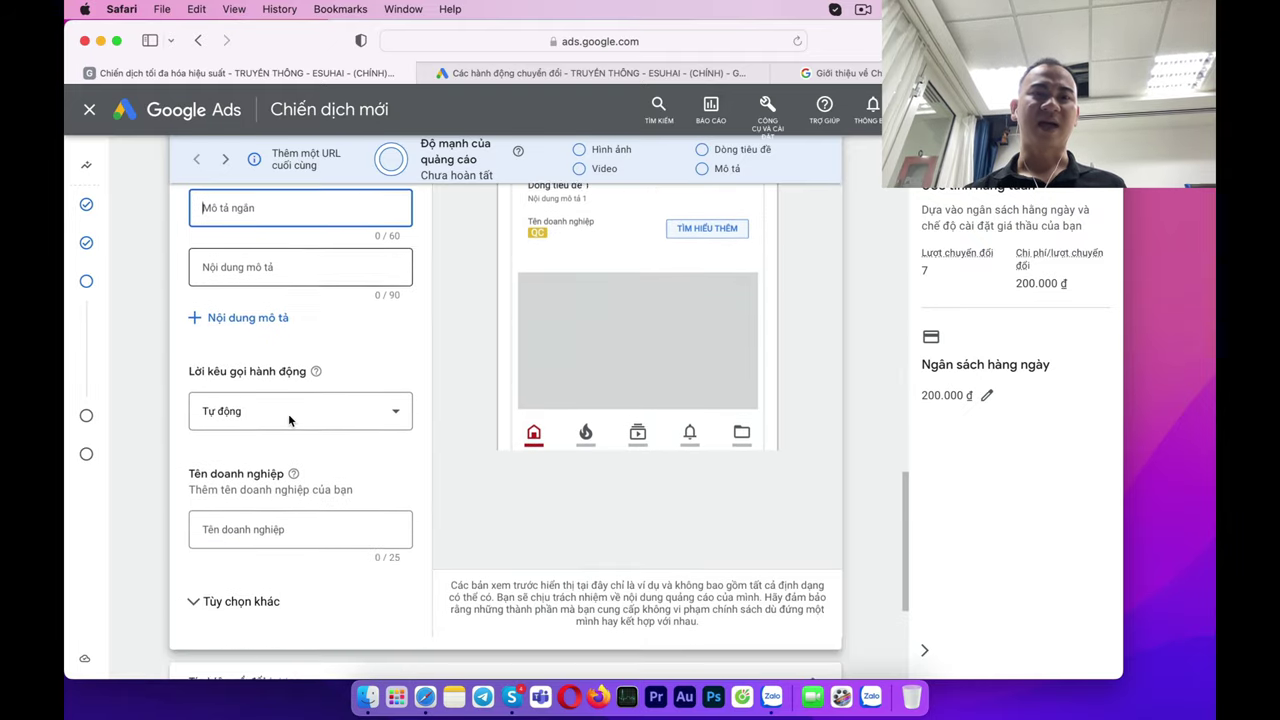
click(279, 417)
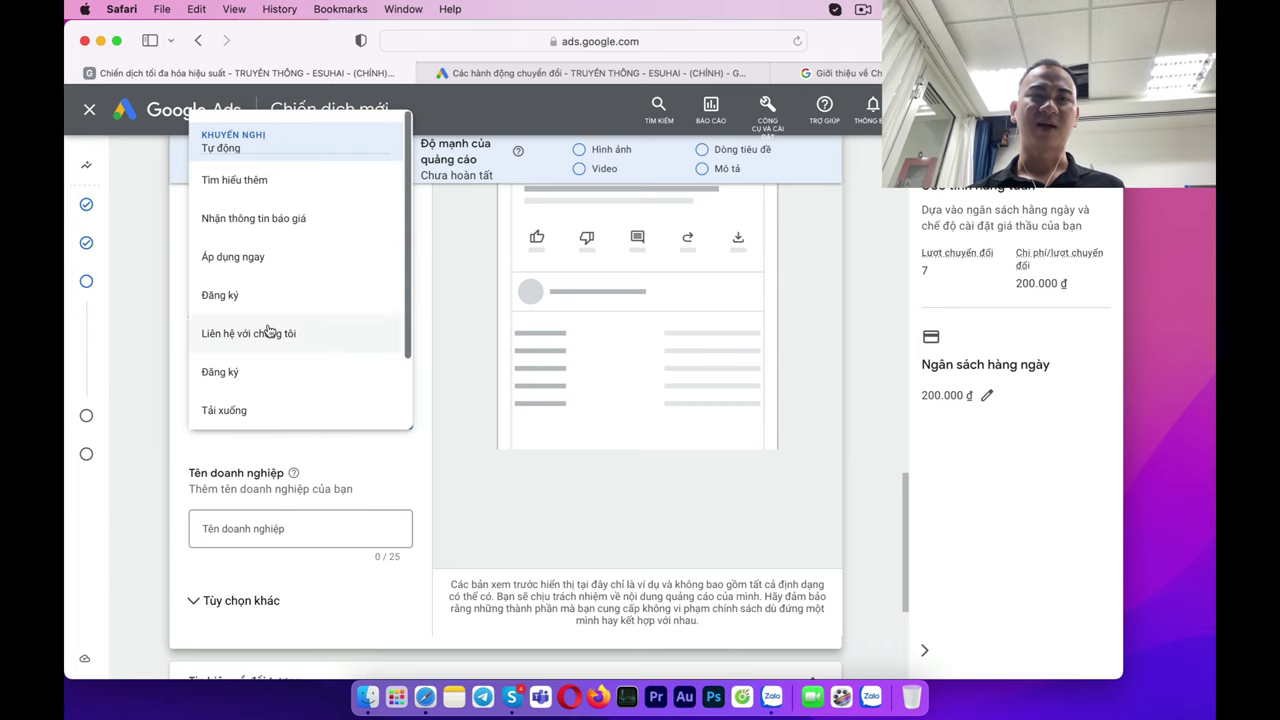
click(350, 470)
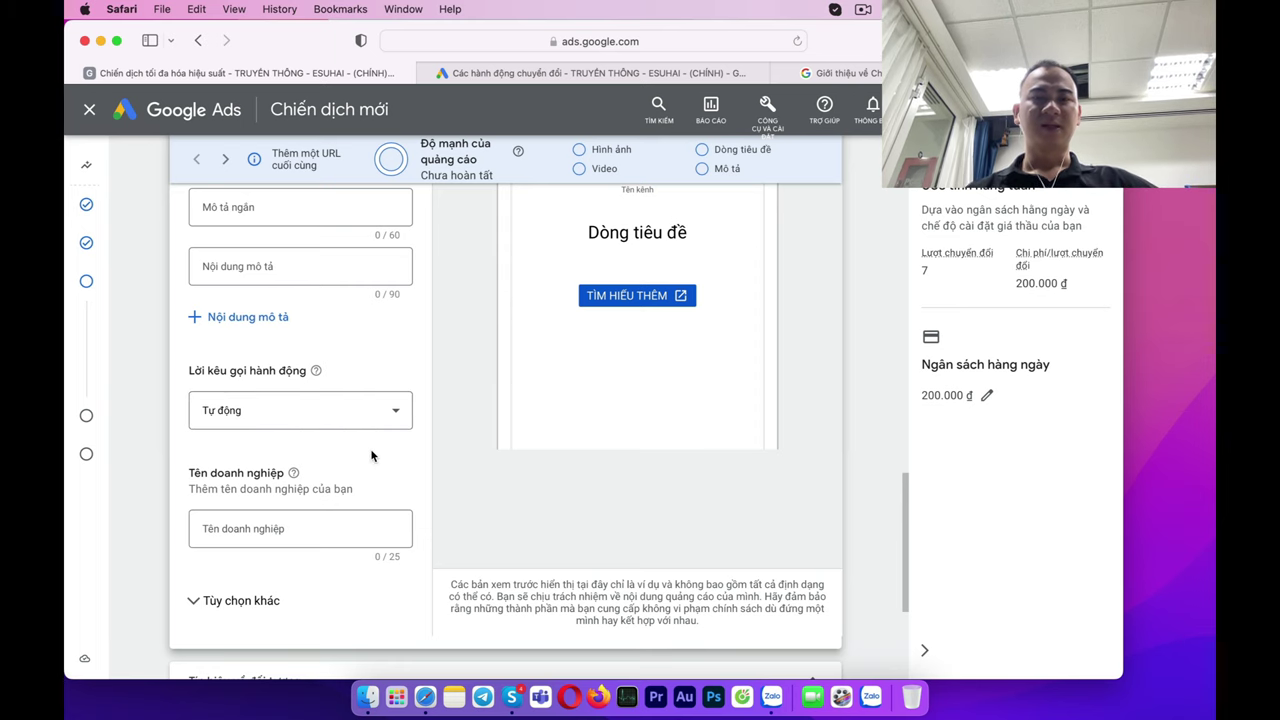
Step: Expand the asset group's additional options and examine the display path and mobile final URL settings
scroll(371, 456, down, 3)
click(271, 462)
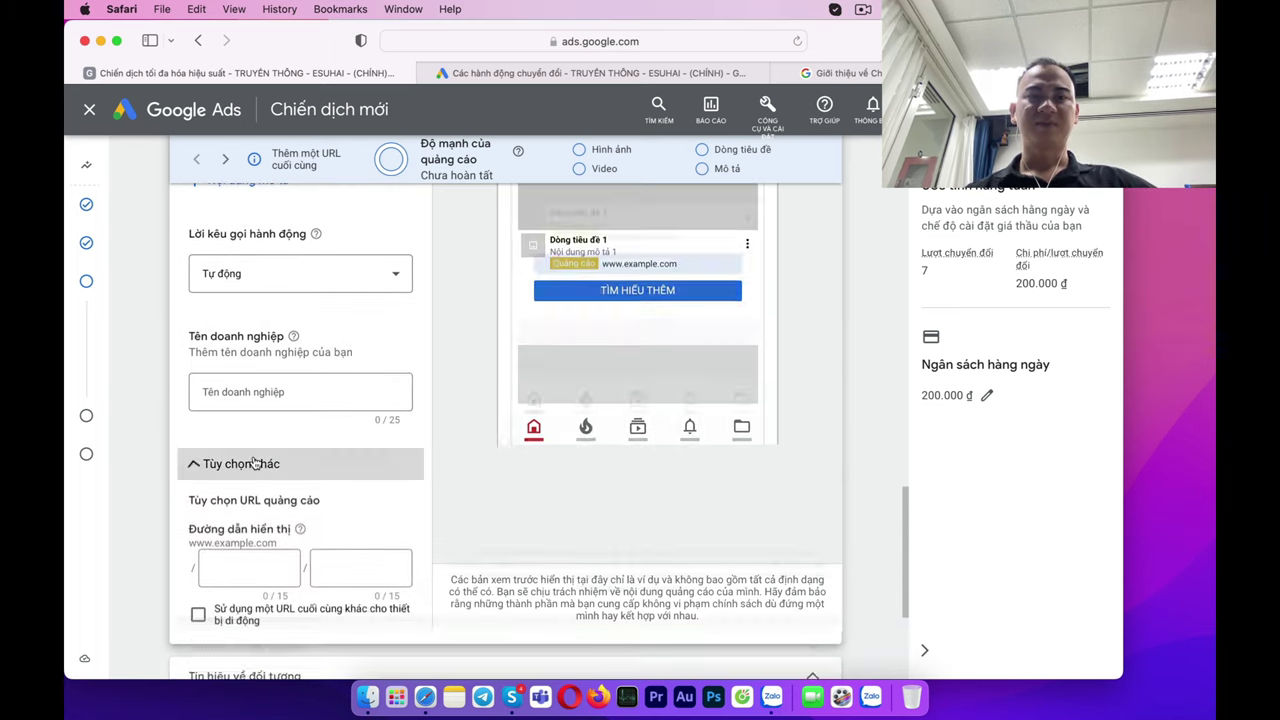
scroll(290, 485, down, 2)
scroll(295, 494, down, 4)
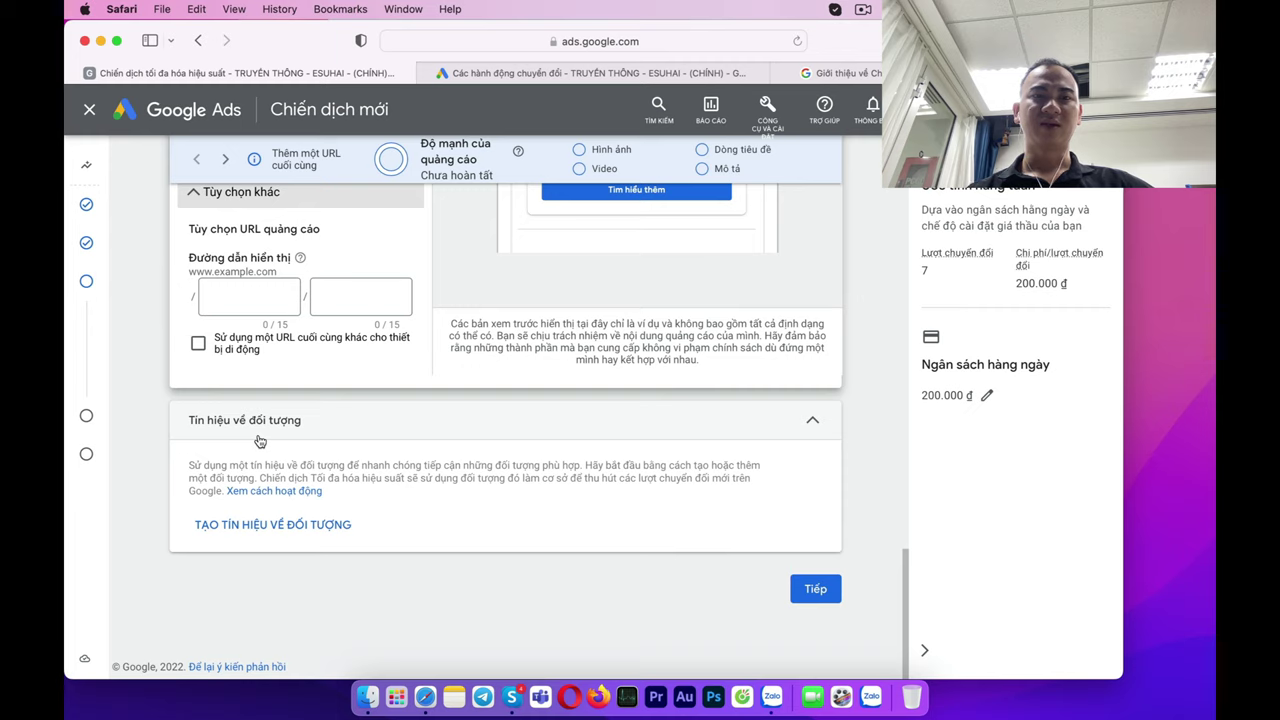
Step: Read the audience signal explanation and open the form for creating a new audience signal
drag(215, 466, 409, 465)
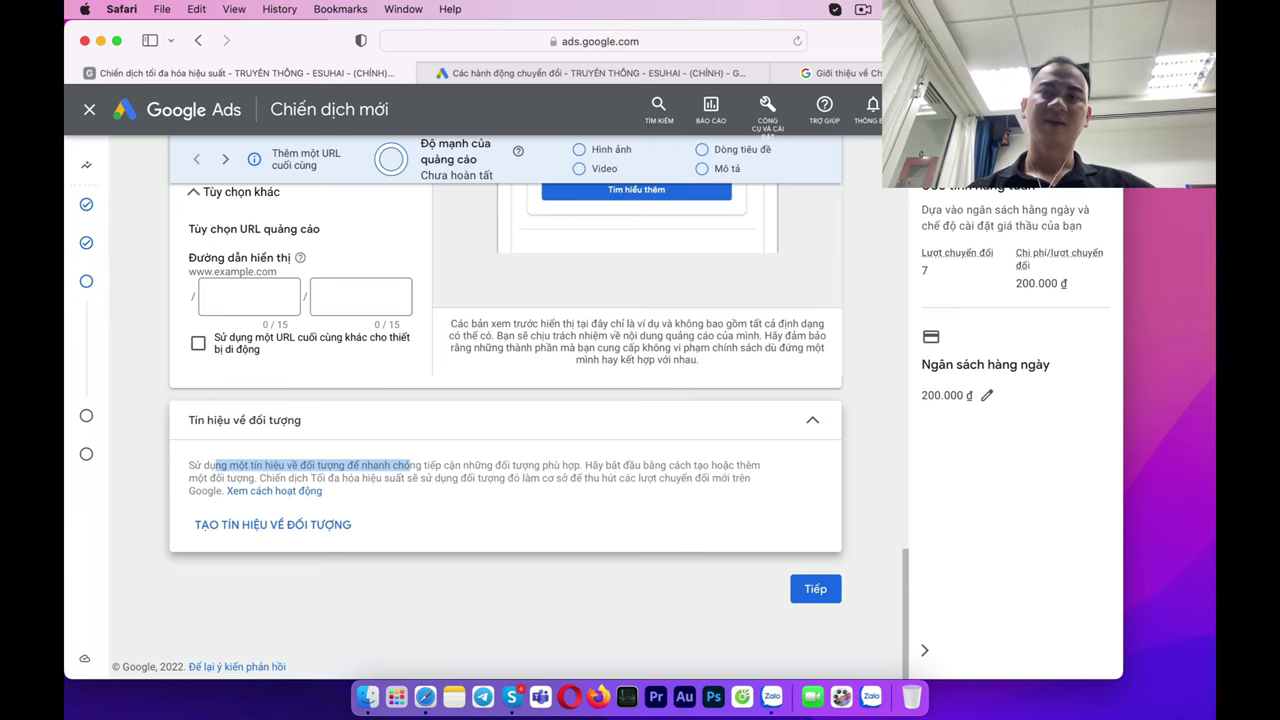
click(541, 468)
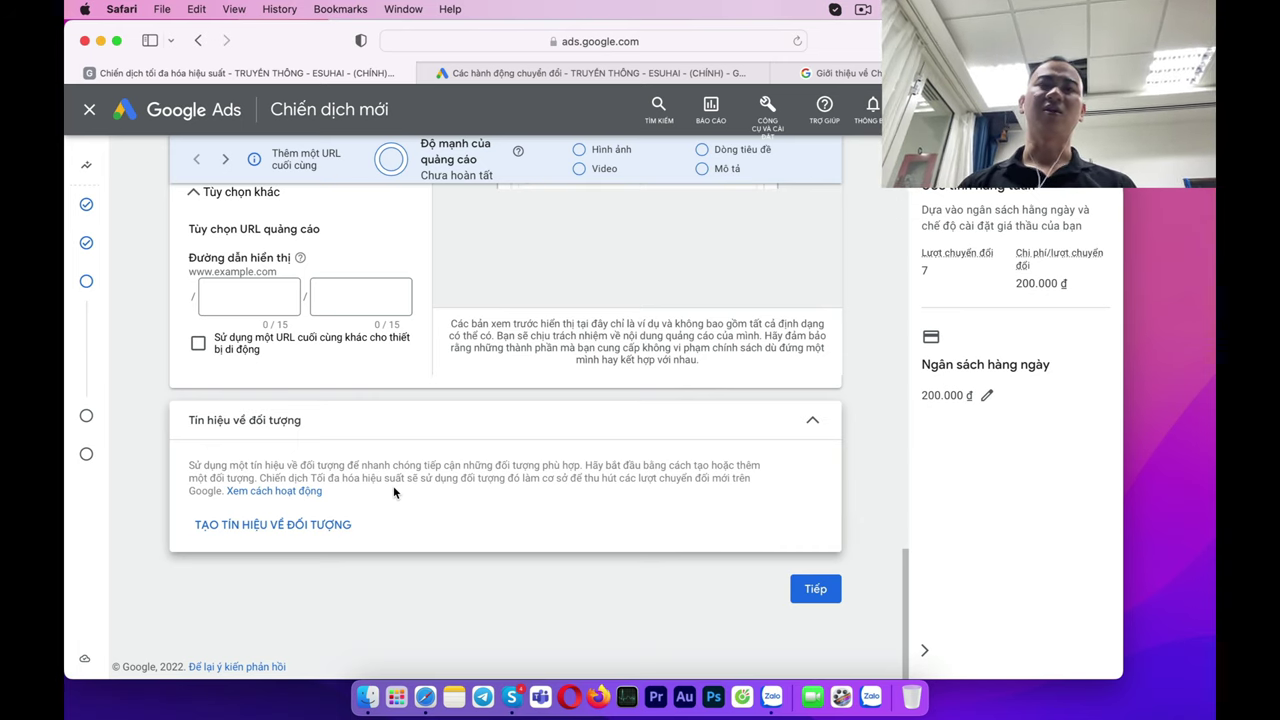
click(335, 526)
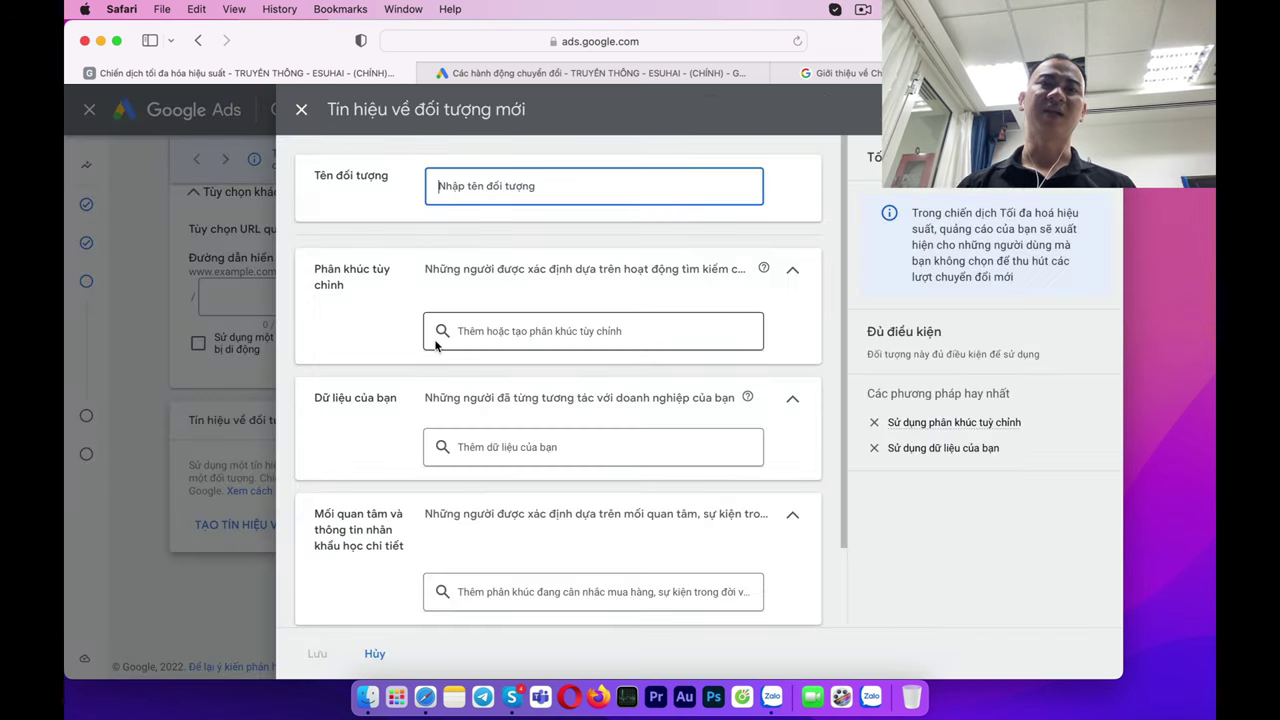
click(301, 109)
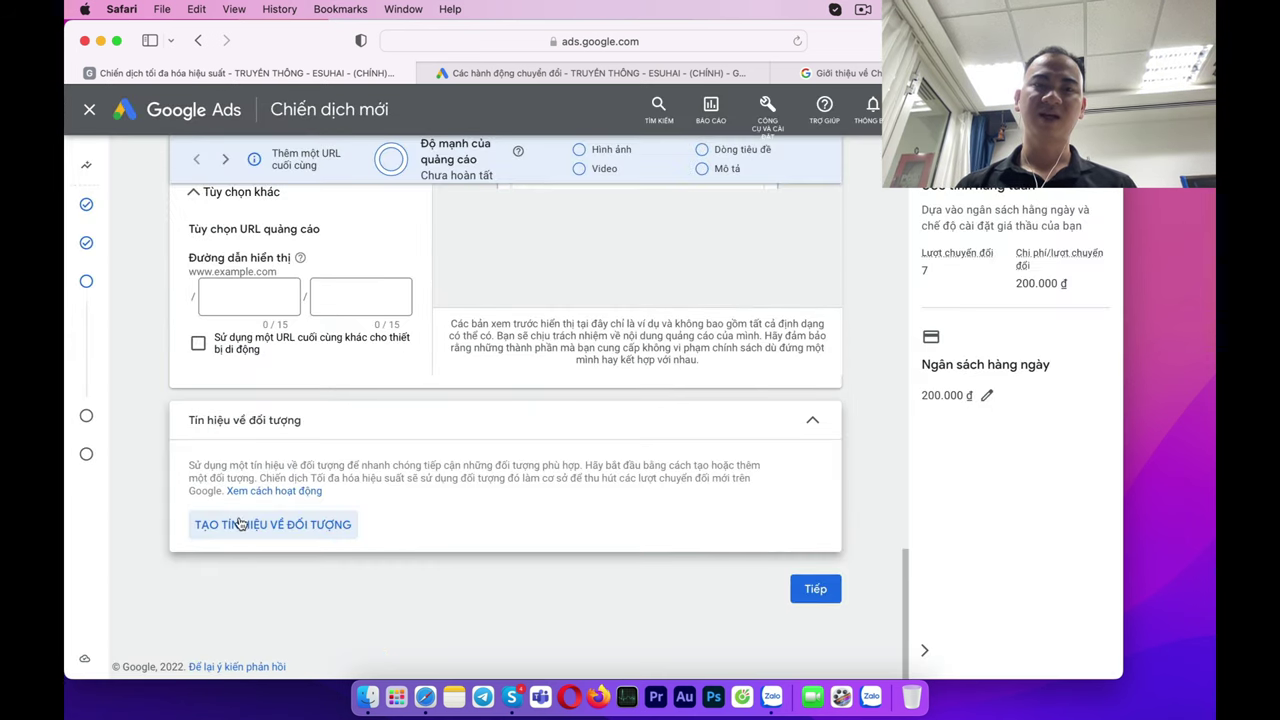
click(233, 533)
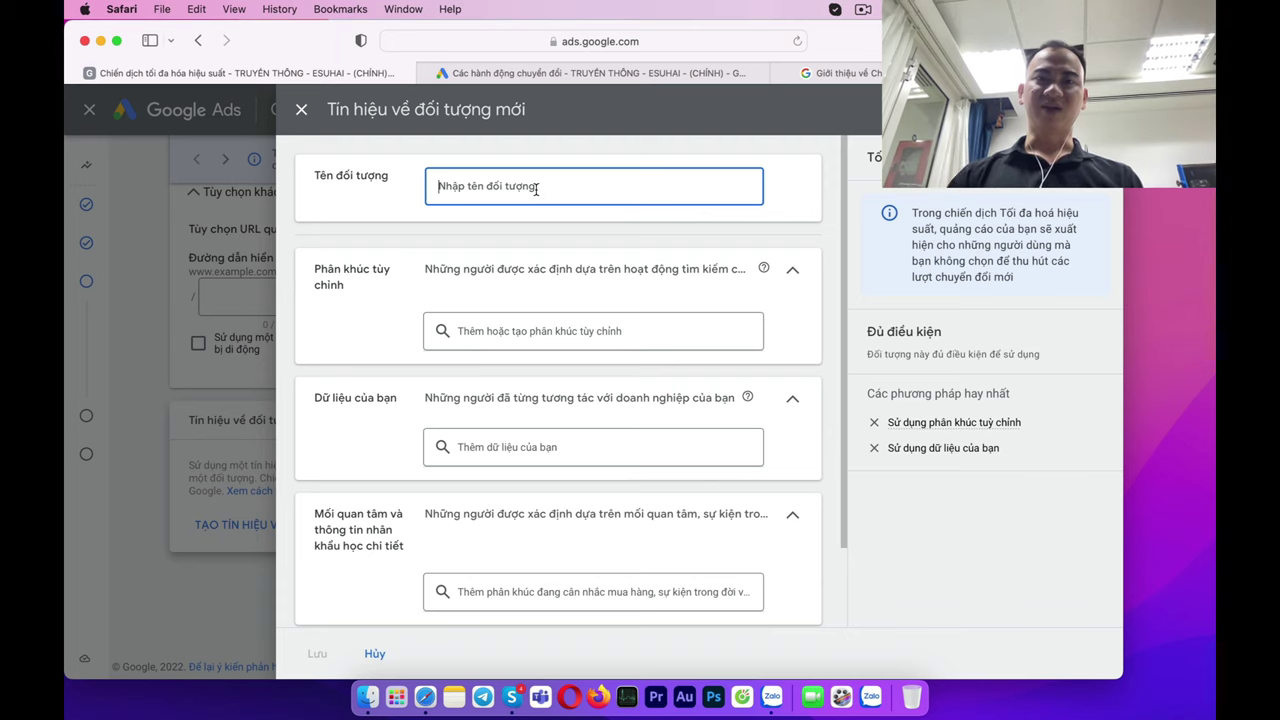
Step: Browse the existing custom segments, such as the app, location and keyword segments, without selecting any
click(508, 330)
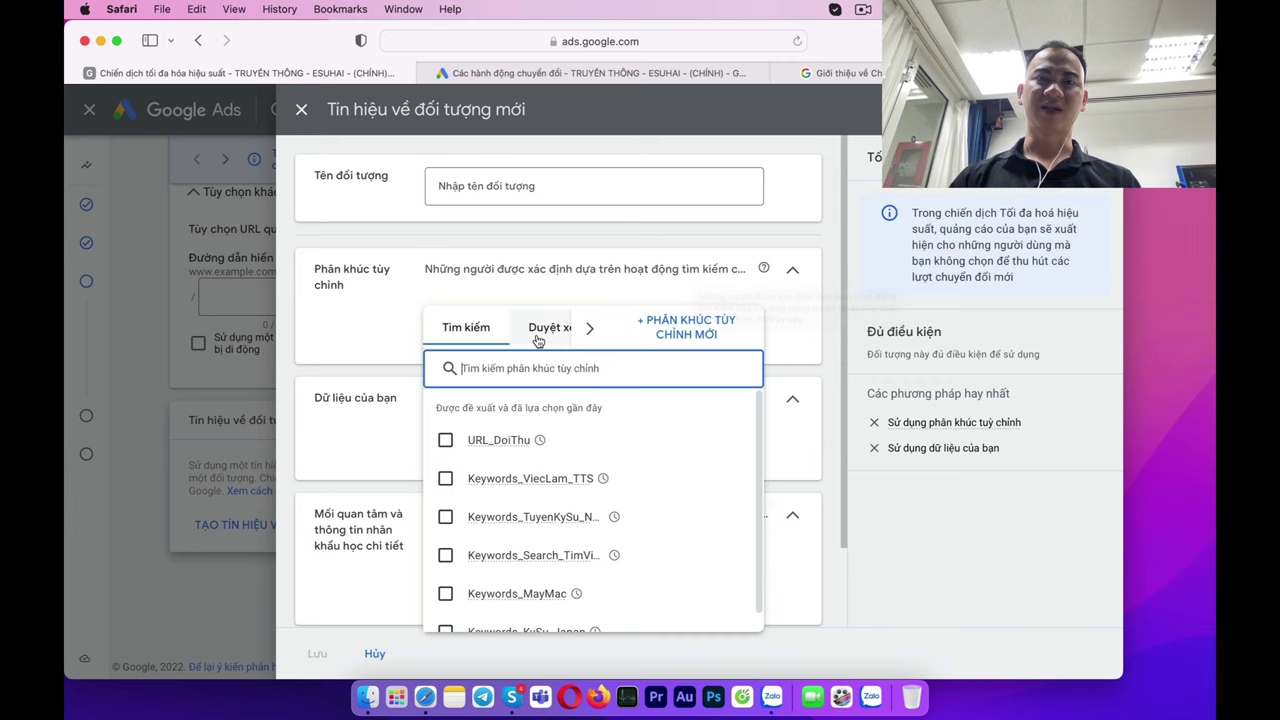
scroll(594, 476, down, 1)
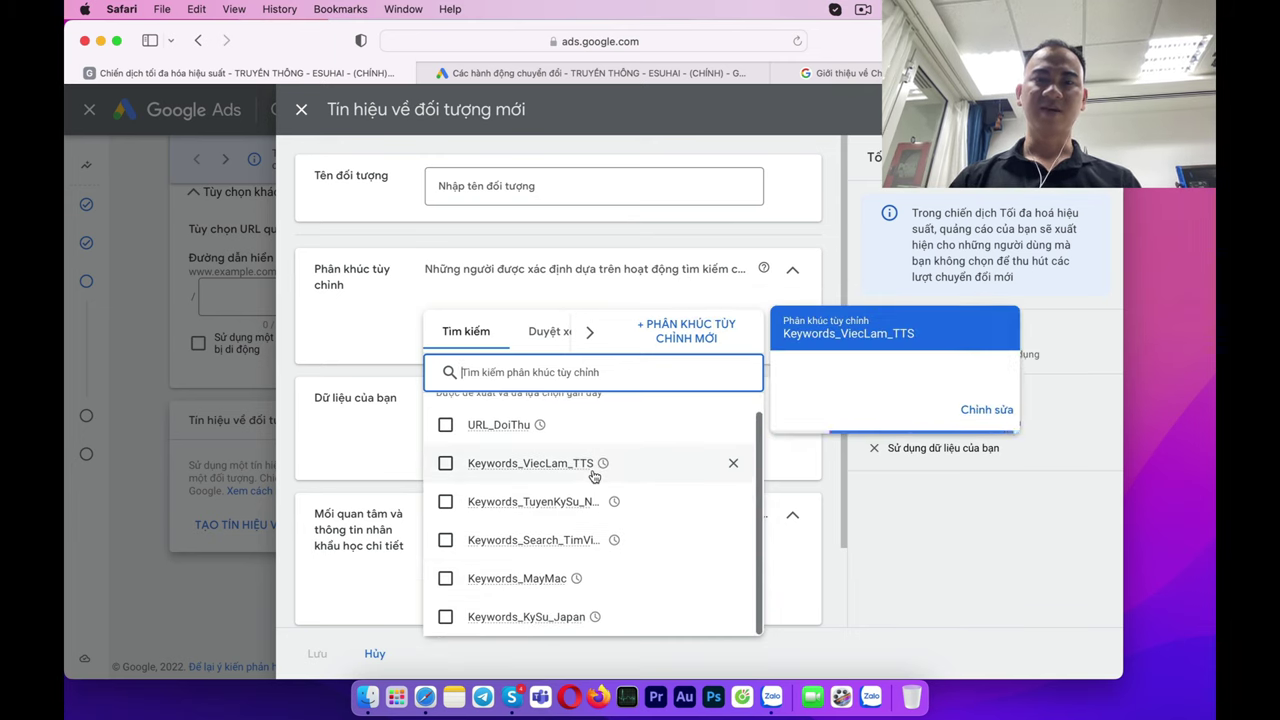
scroll(594, 476, up, 1)
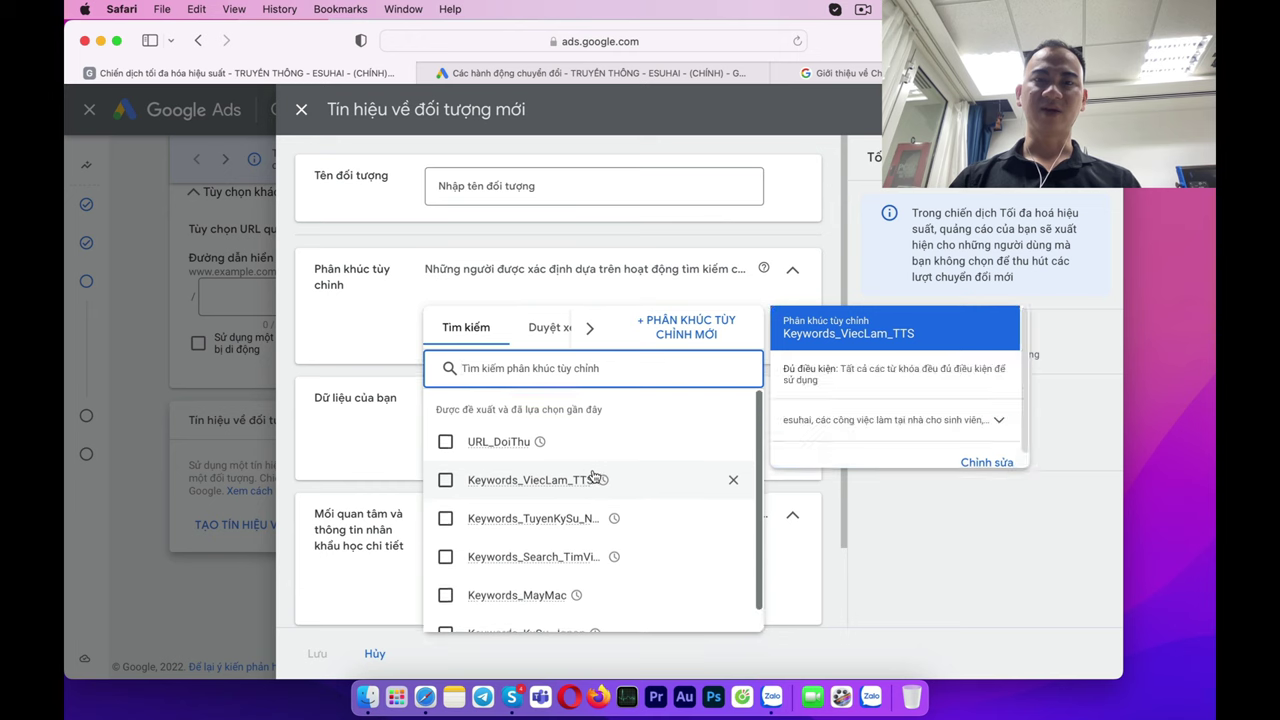
click(545, 328)
scroll(528, 485, down, 10)
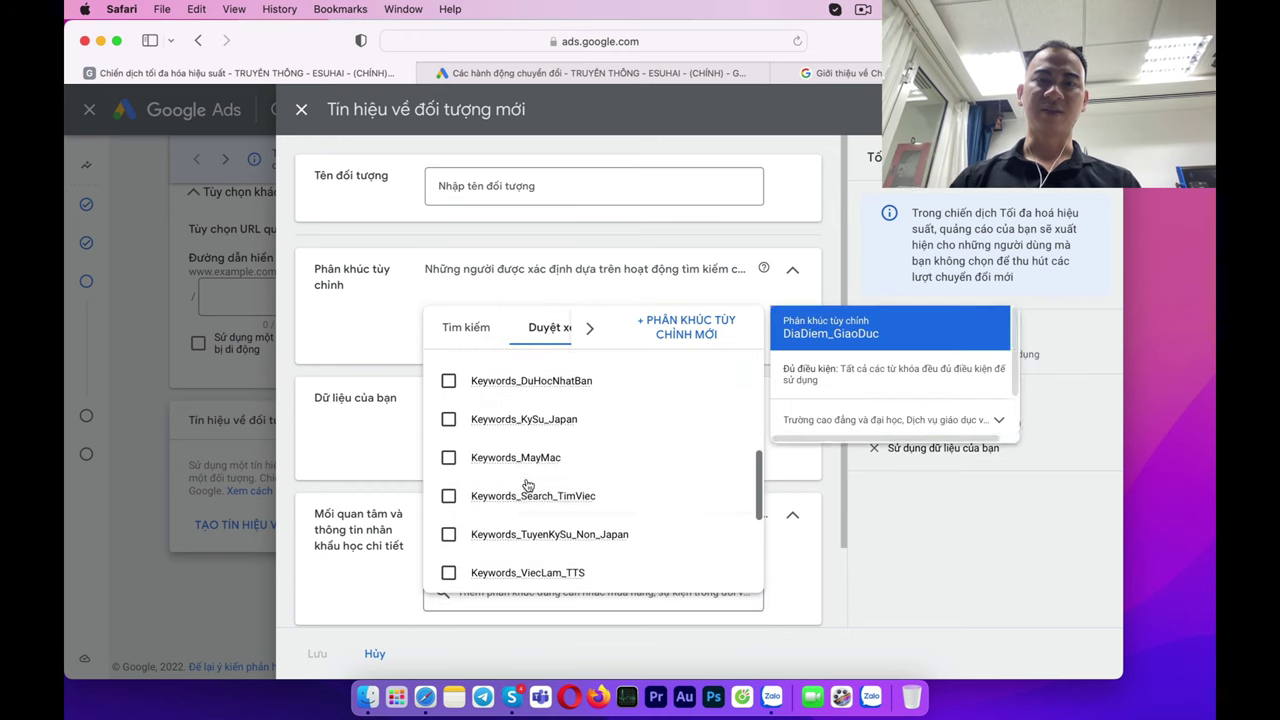
scroll(528, 485, up, 10)
mouse_move(520, 481)
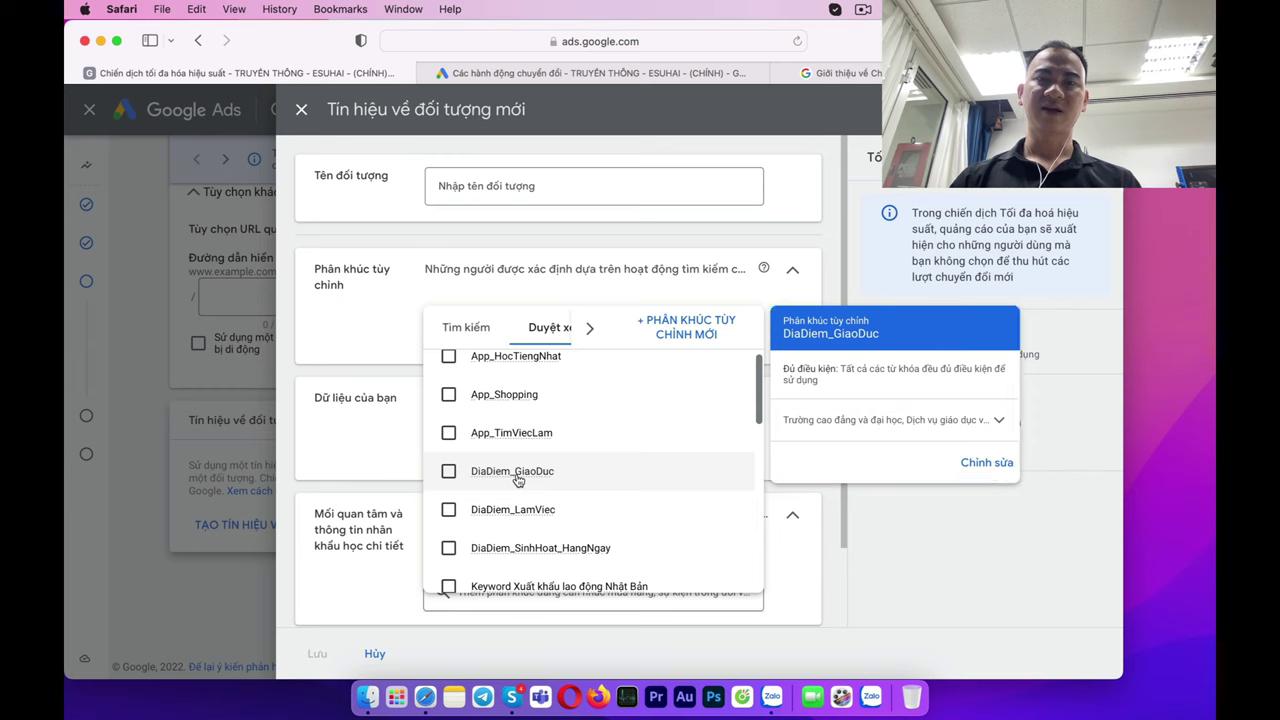
mouse_move(540, 506)
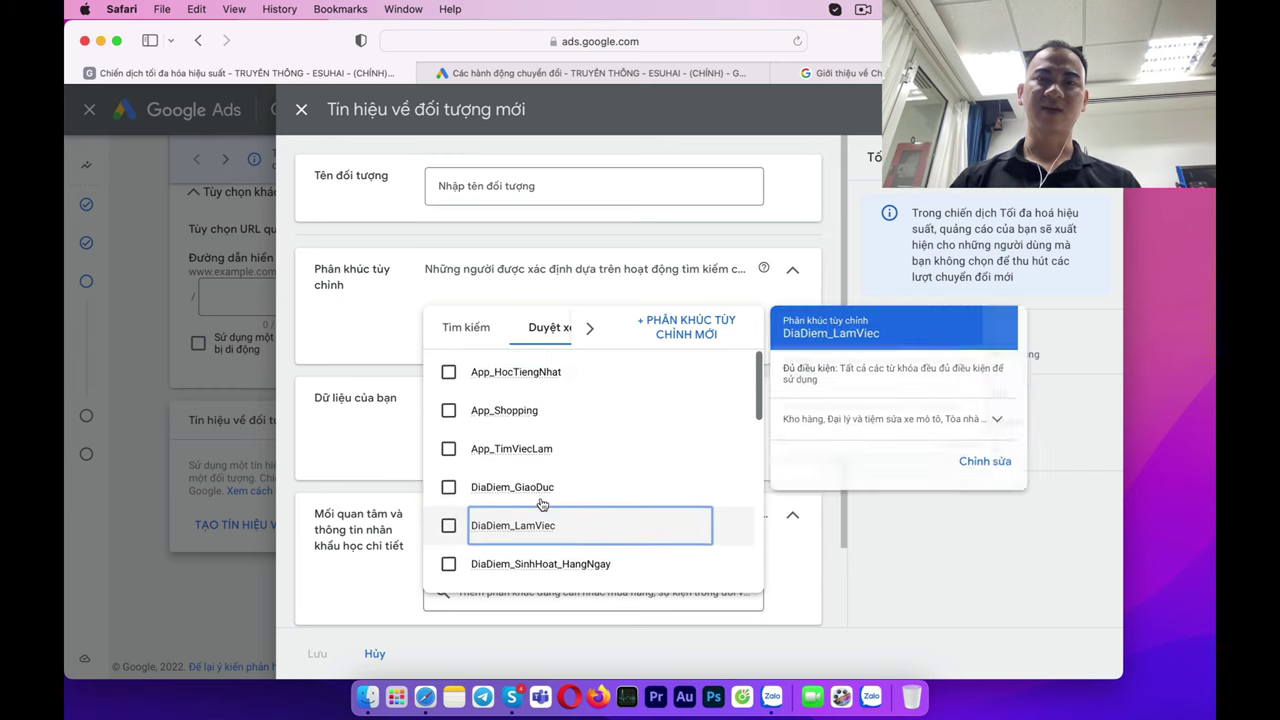
scroll(540, 508, down, 10)
click(363, 341)
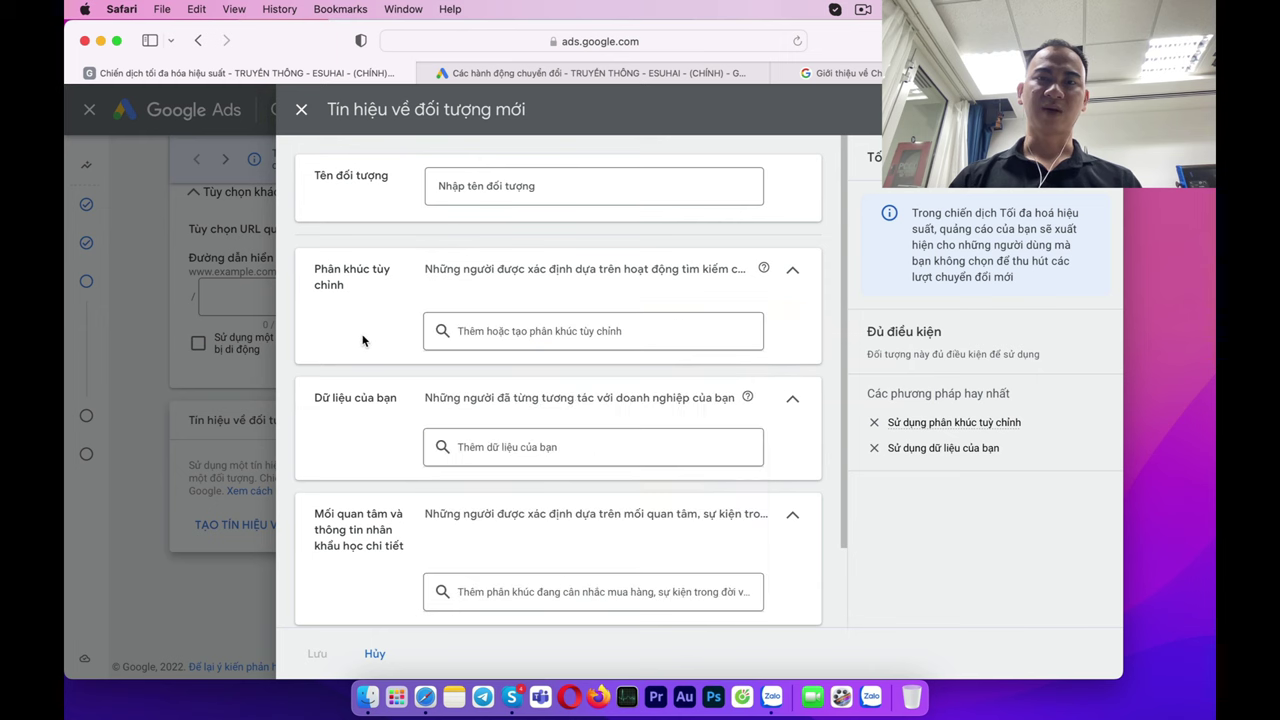
Step: Open a new custom segment, view the suggested Google search terms, and cancel without saving it
click(530, 330)
click(684, 330)
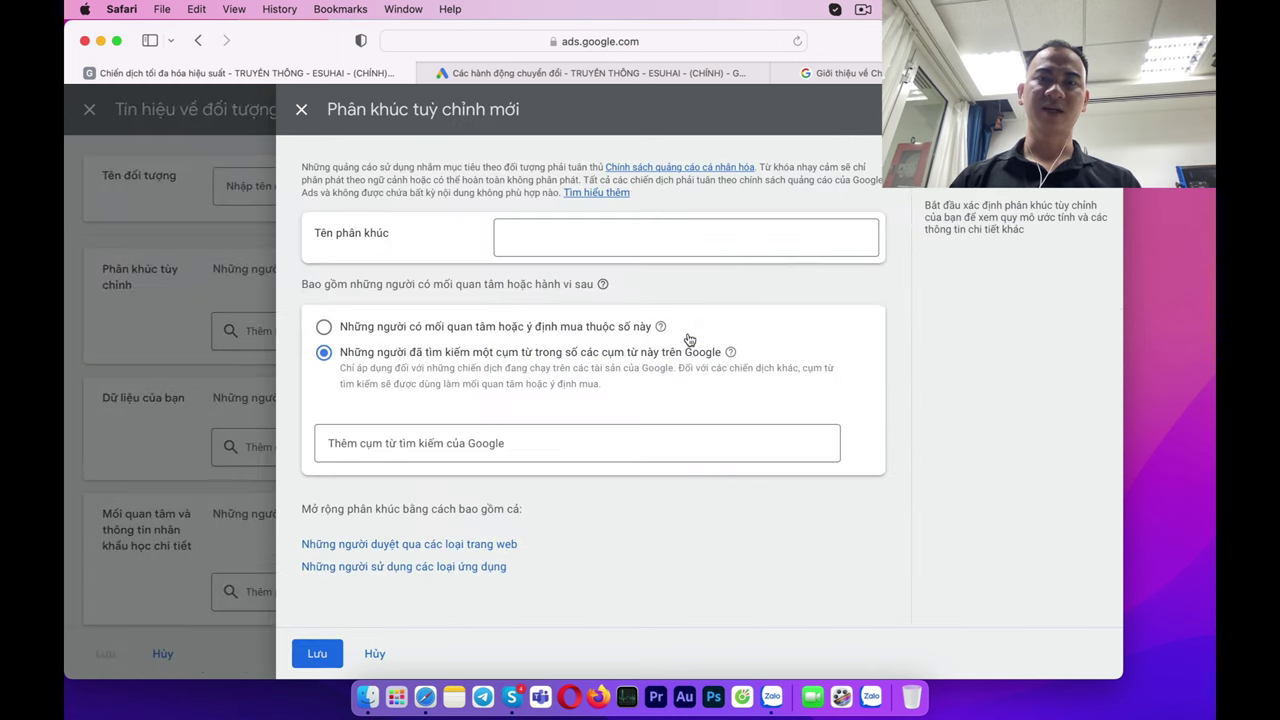
click(486, 442)
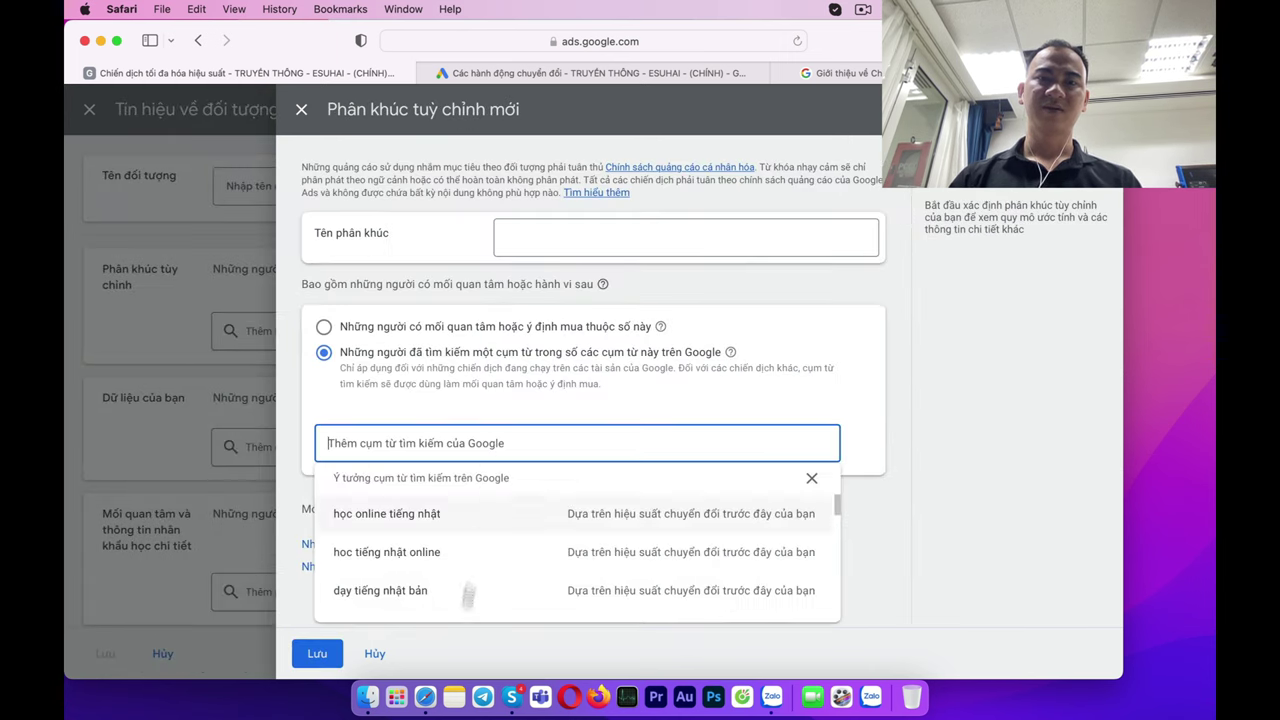
click(375, 655)
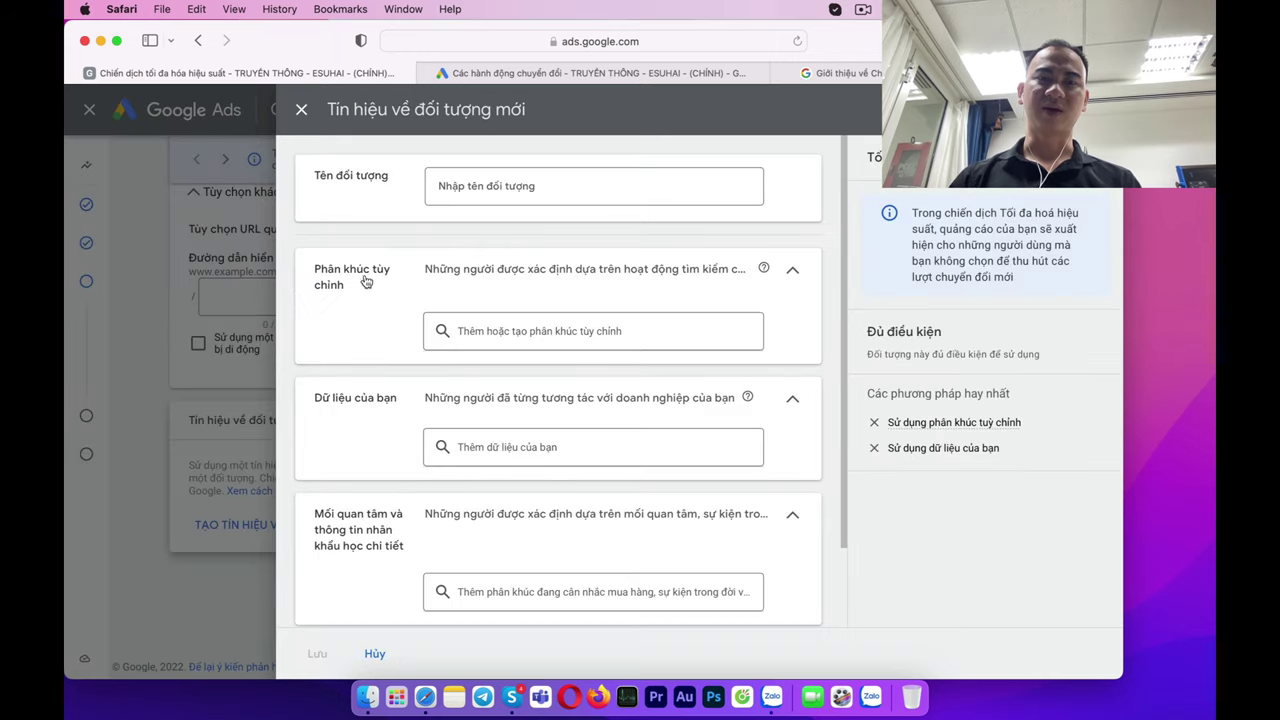
Step: Examine the suggested data segments and browse the customer lists available for the audience signal's own-data section
scroll(560, 455, down, 2)
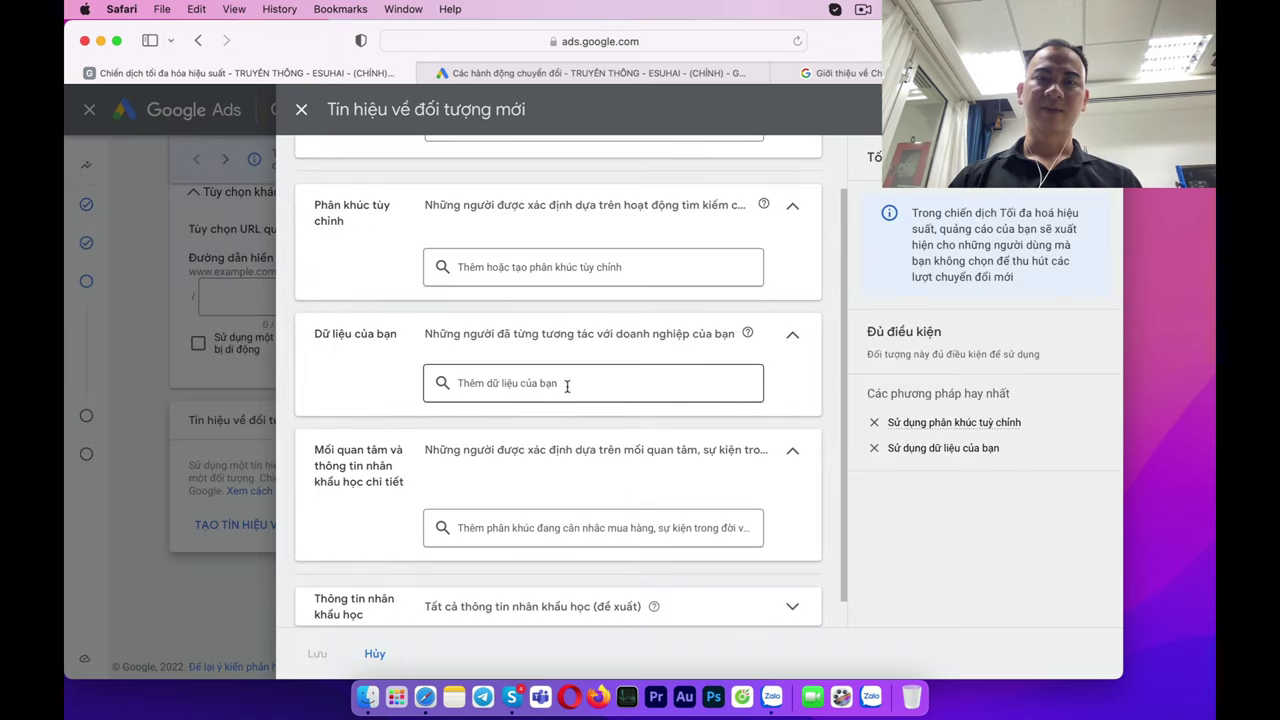
click(572, 383)
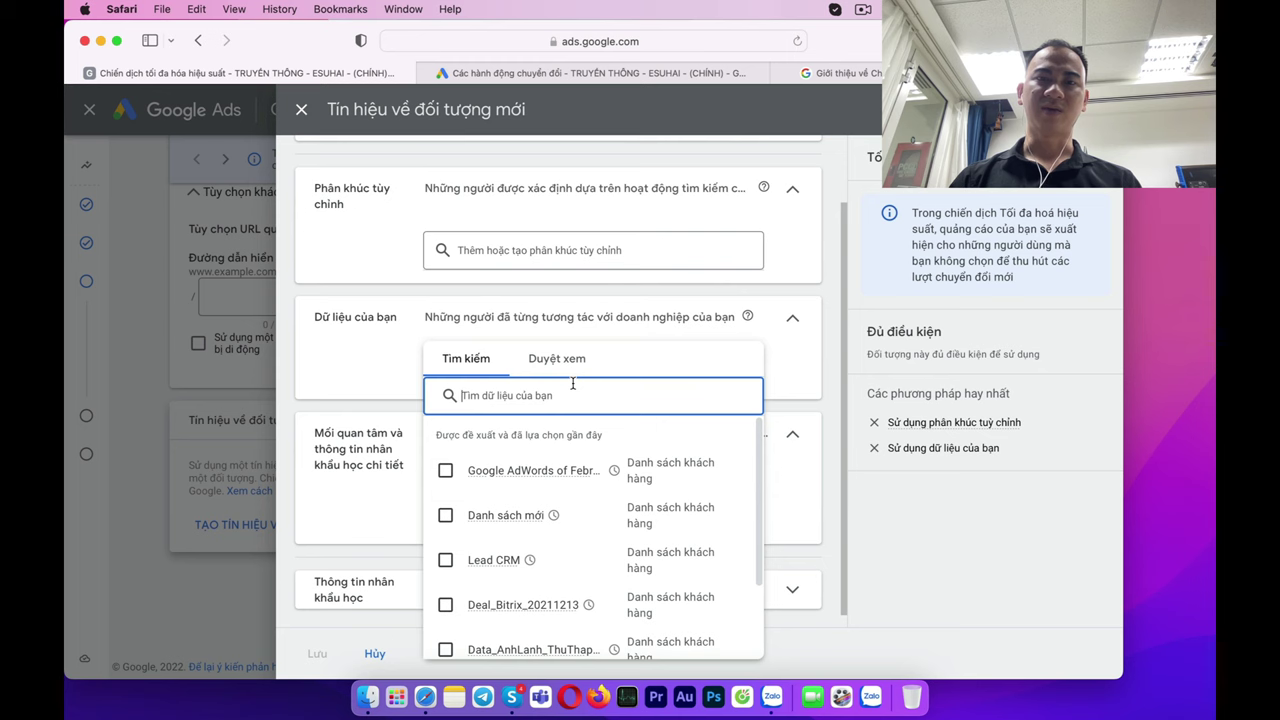
scroll(563, 524, down, 2)
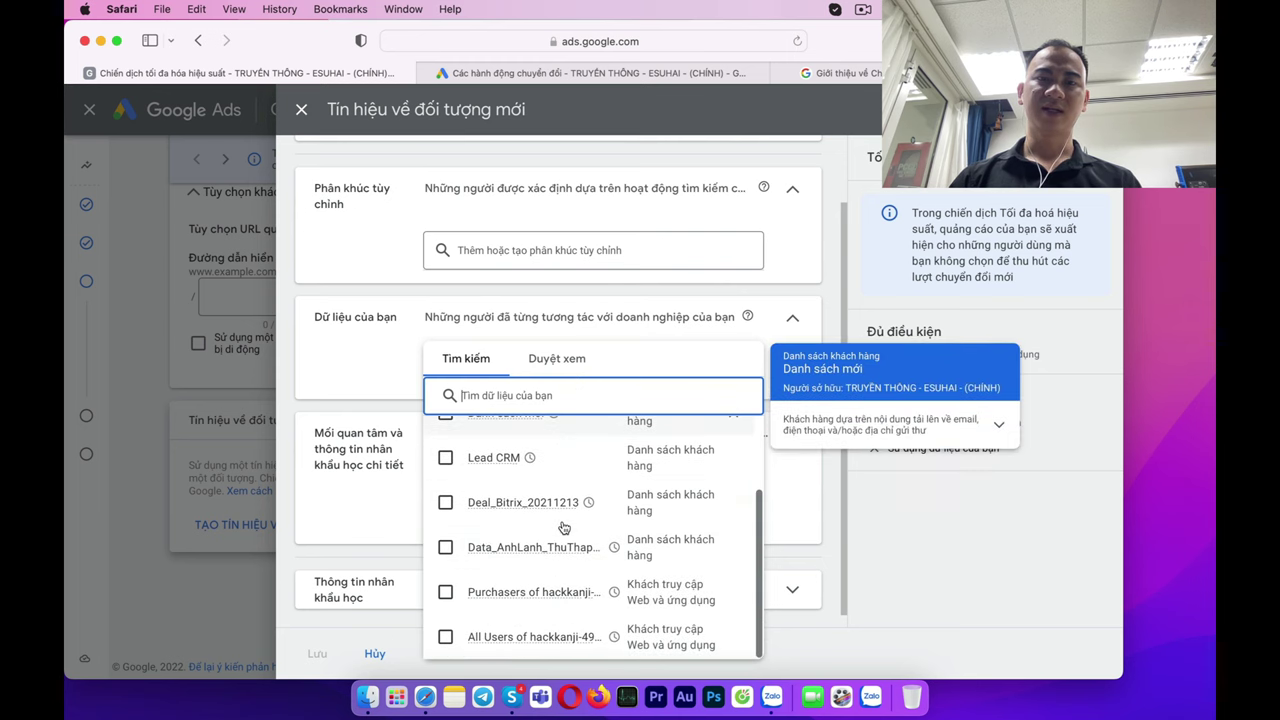
scroll(563, 524, up, 3)
click(554, 359)
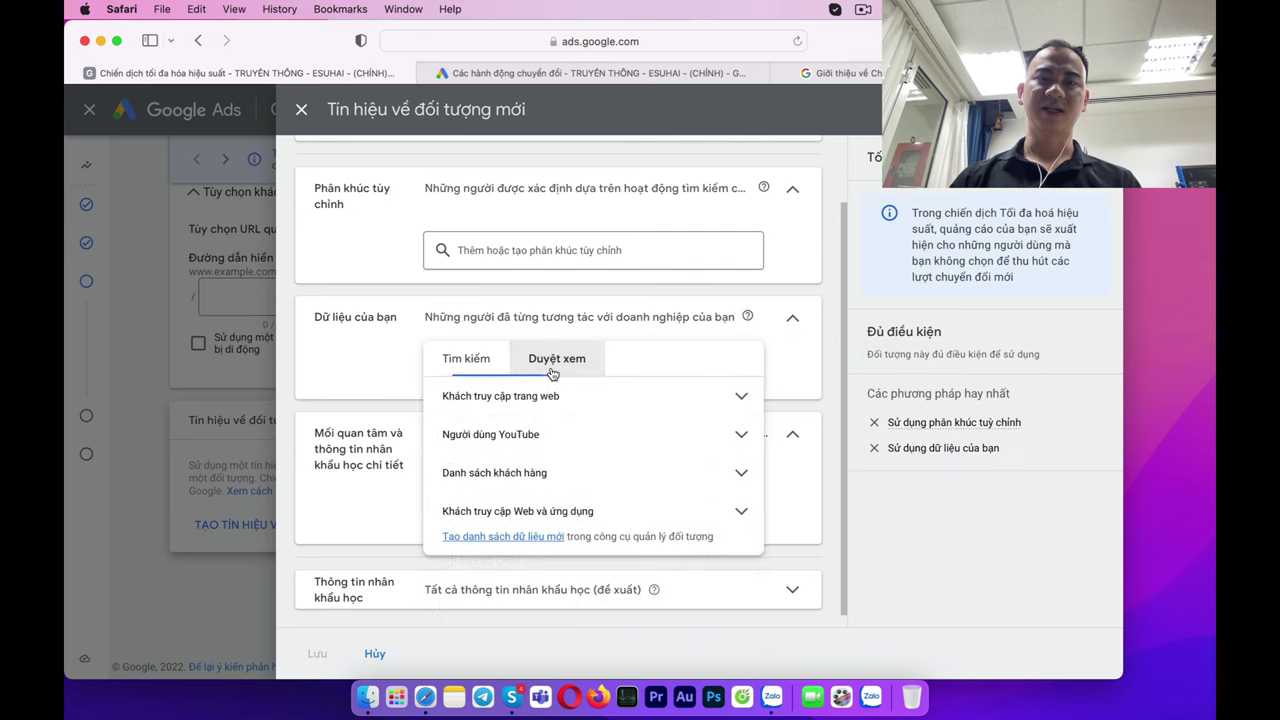
click(551, 475)
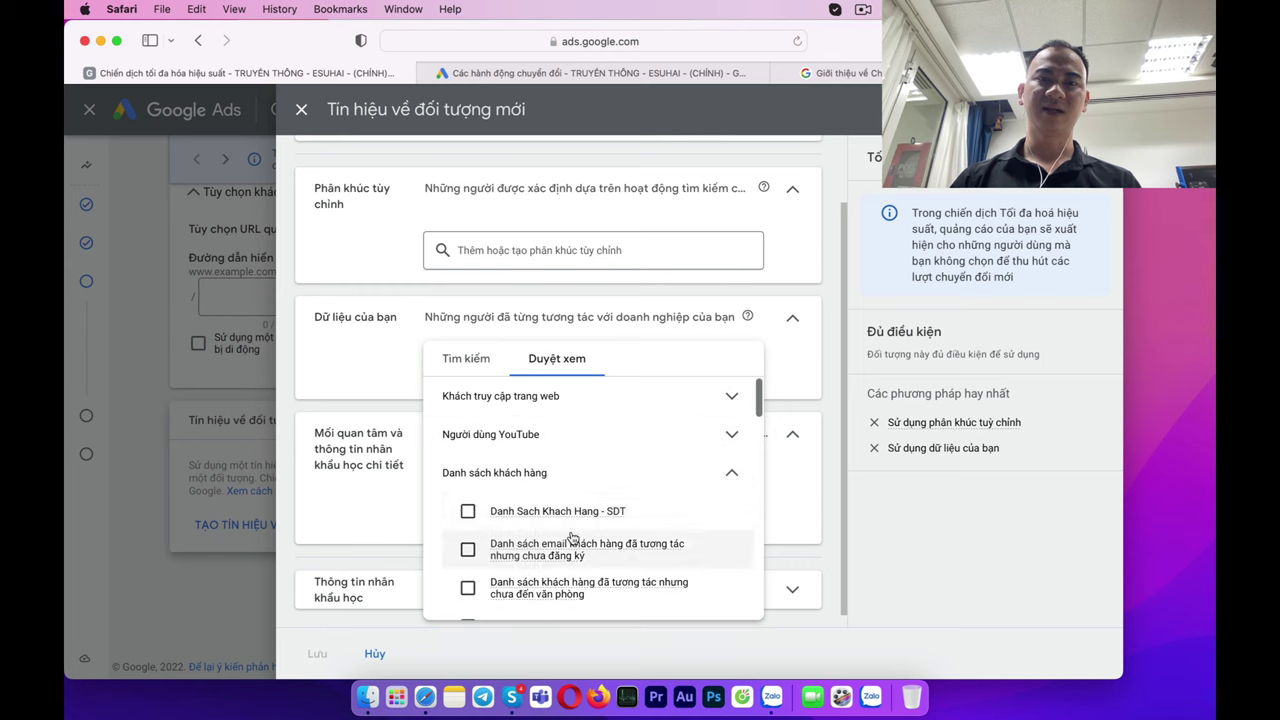
scroll(572, 538, down, 6)
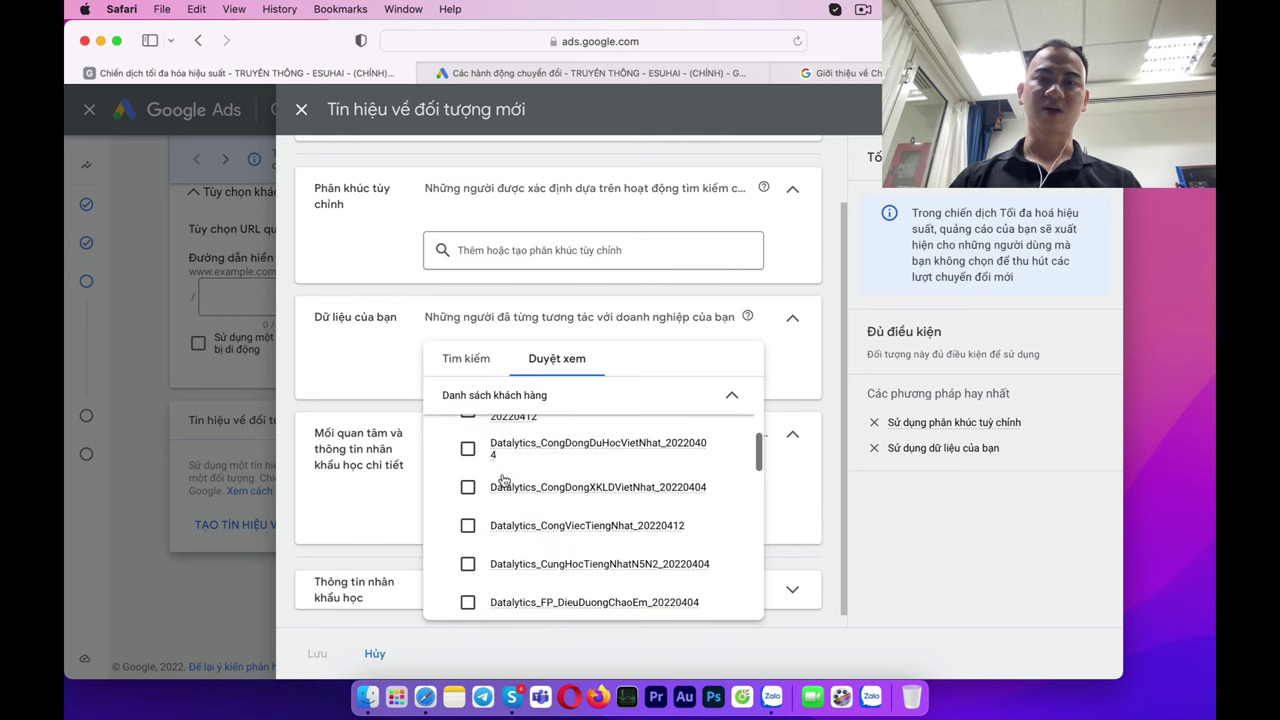
scroll(503, 481, up, 3)
click(372, 361)
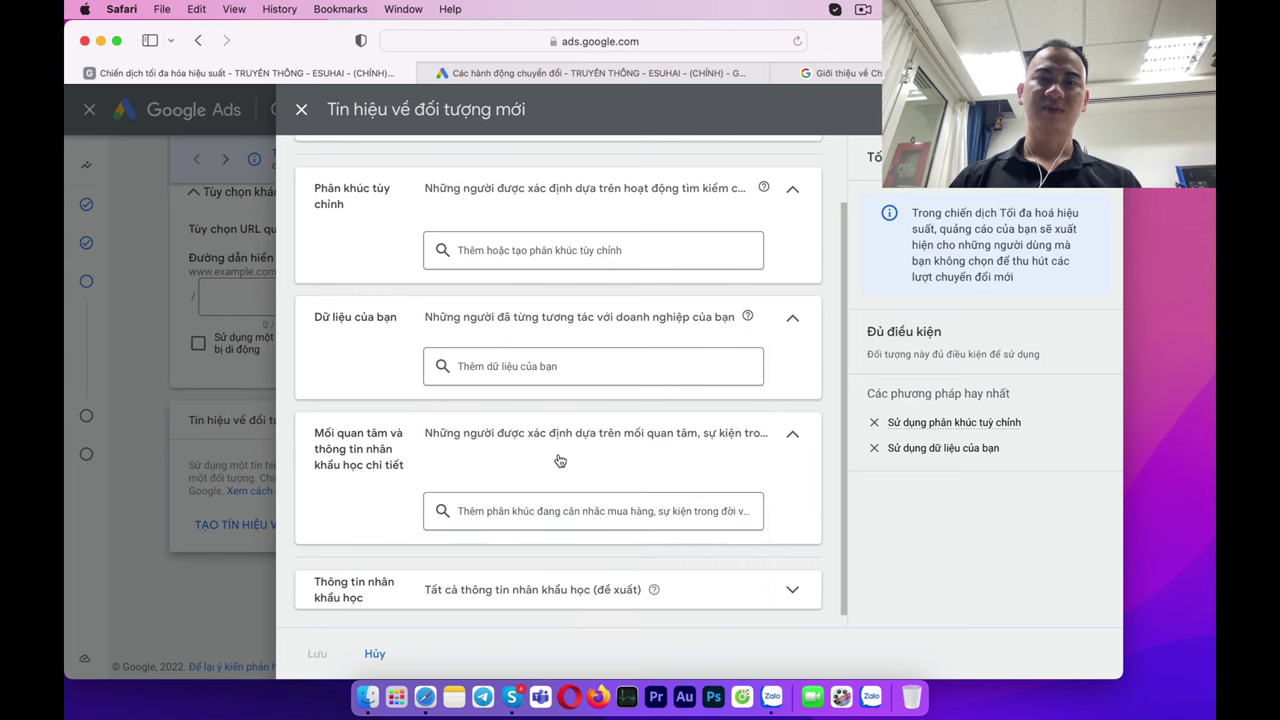
Step: Examine the suggested interest and detailed demographic segments, including the details of the in-market jobs segment (Việc làm)
scroll(560, 460, down, 1)
click(513, 496)
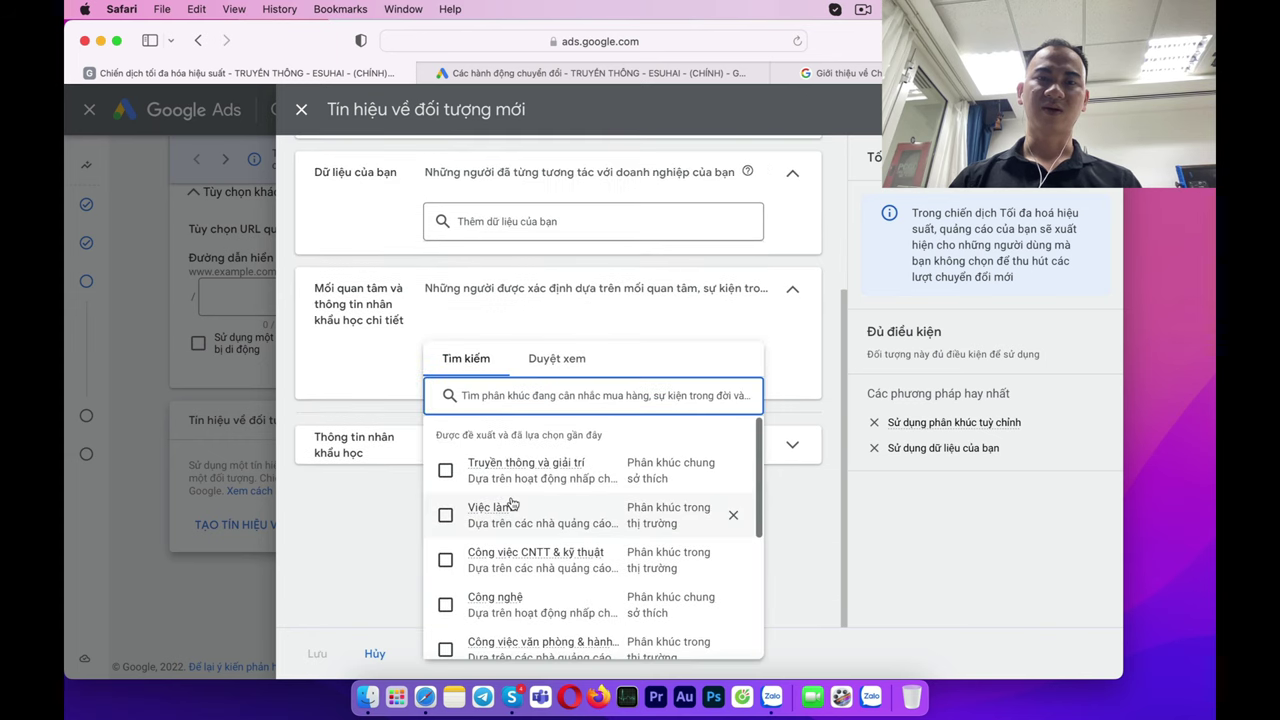
mouse_move(580, 512)
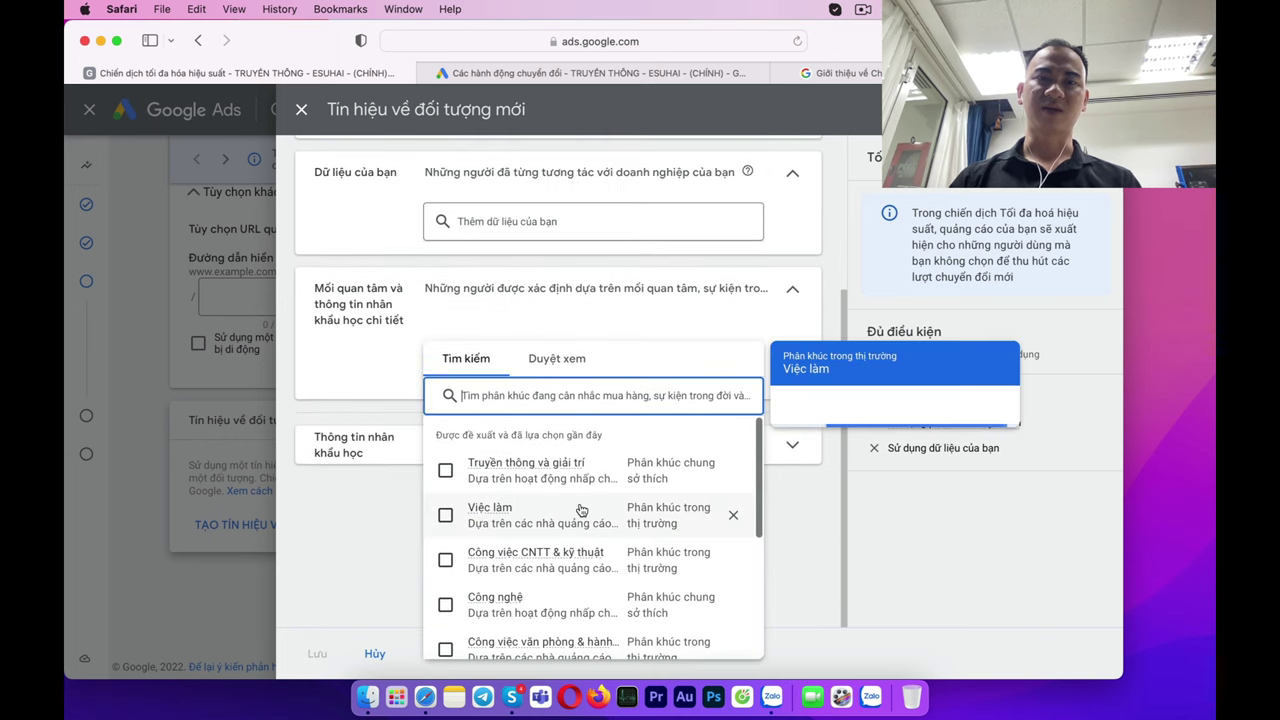
scroll(551, 533, down, 3)
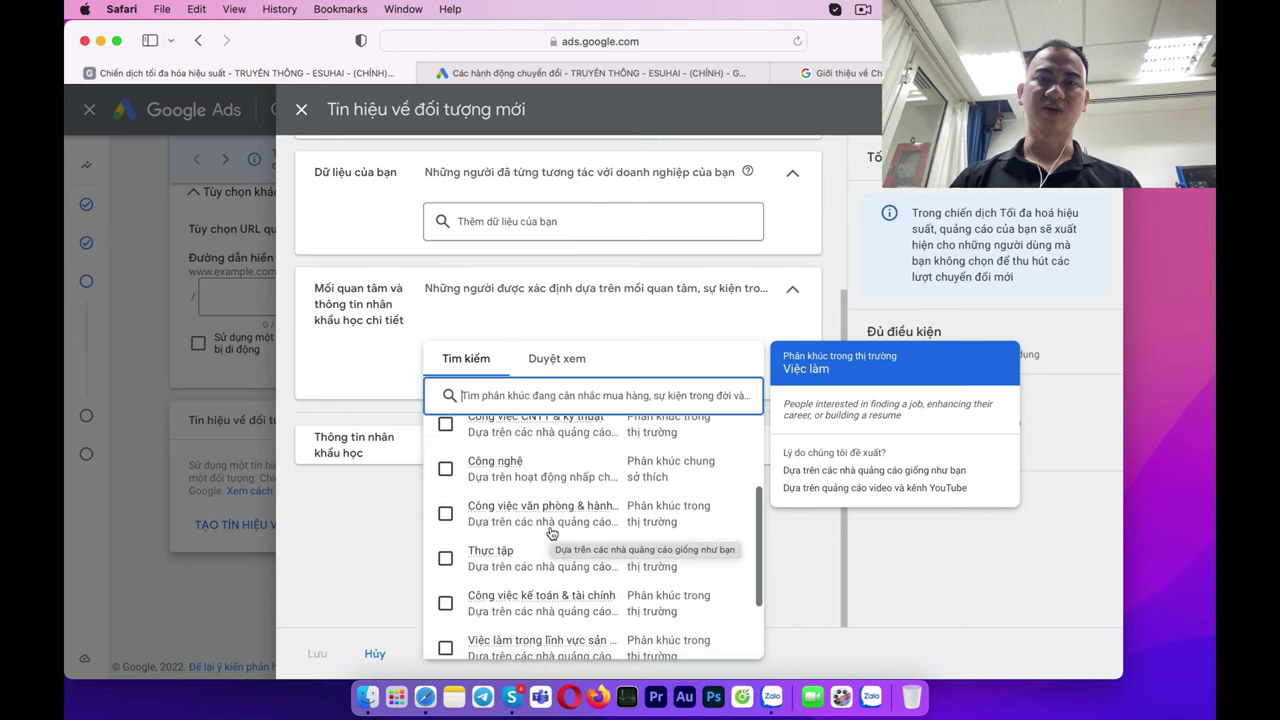
scroll(600, 530, up, 2)
click(378, 365)
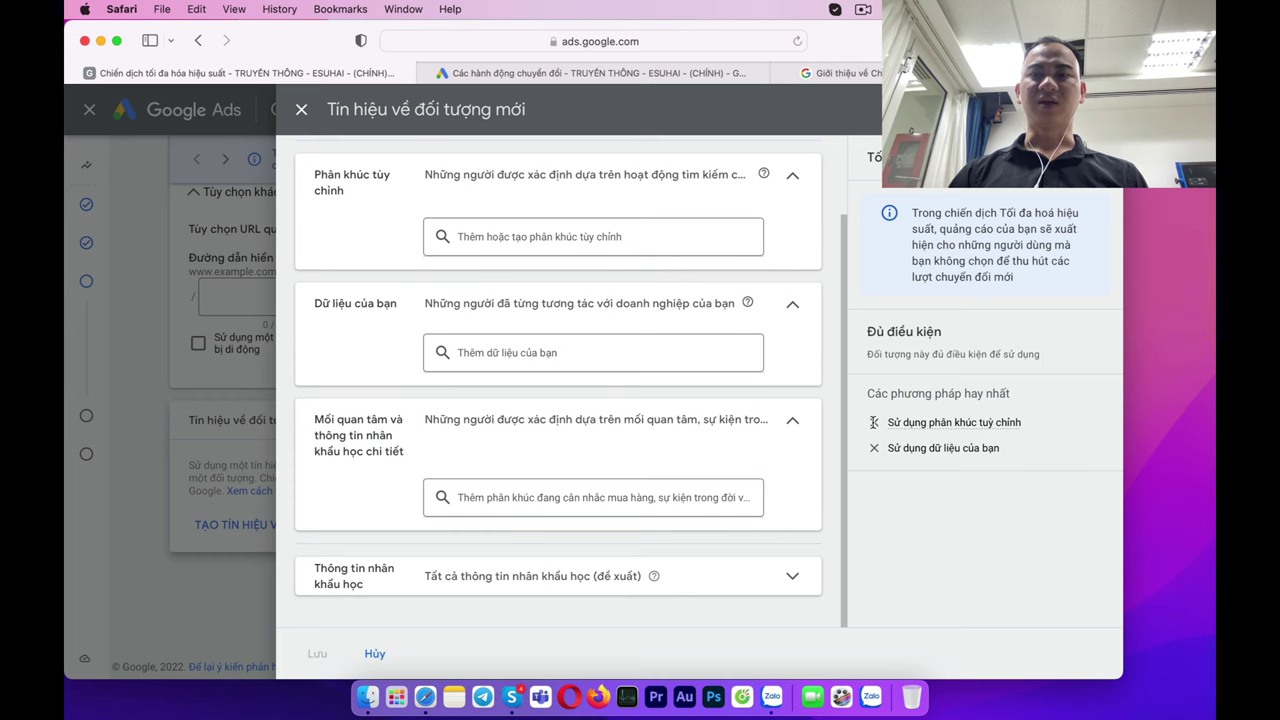
Step: View the gender and age demographic options, cancel the new audience signal, and return to the asset group
click(586, 580)
scroll(586, 588, down, 4)
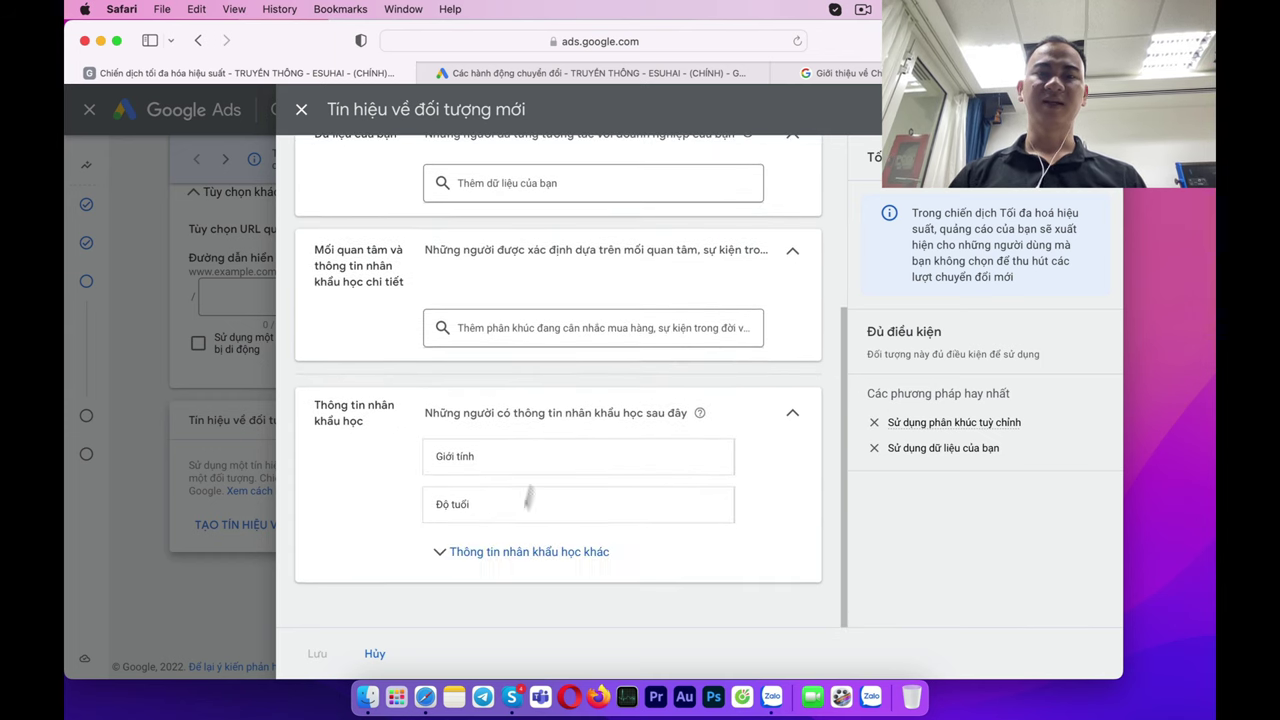
click(372, 655)
scroll(645, 398, up, 15)
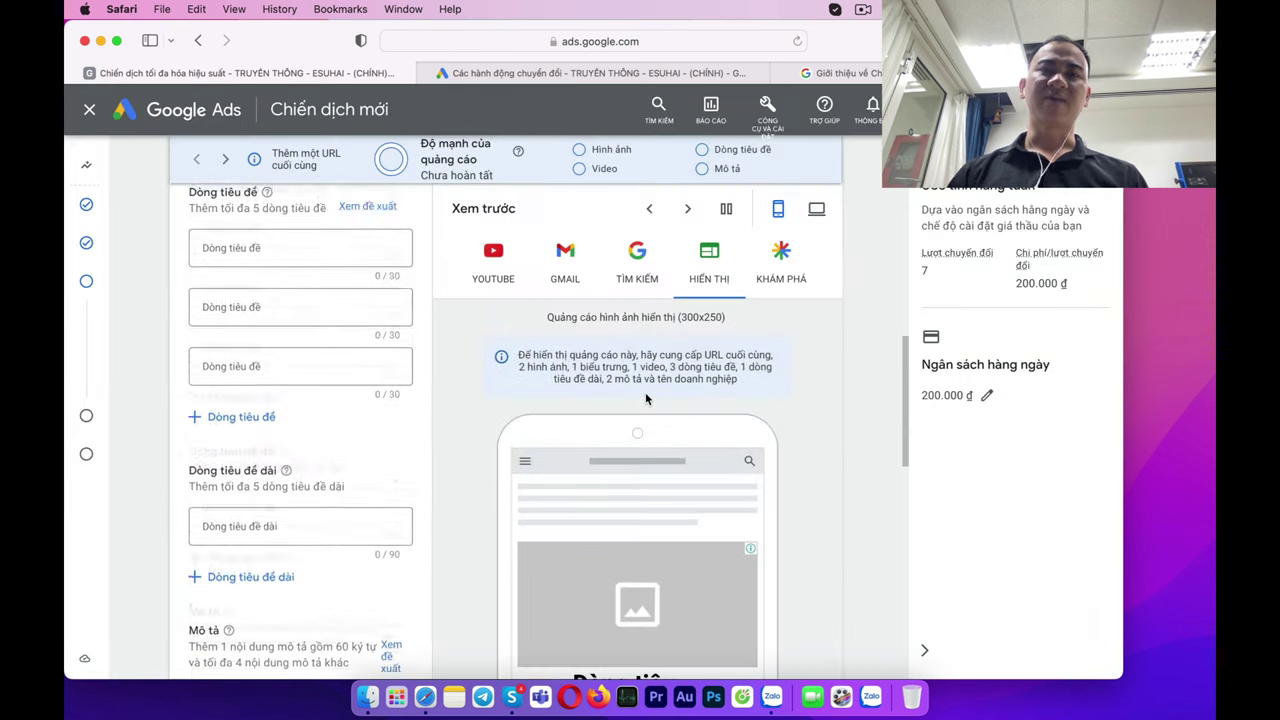
Step: Review the asset group page from its audience signal section back to the introductory description under the Nhóm thành phần heading
scroll(645, 398, down, 15)
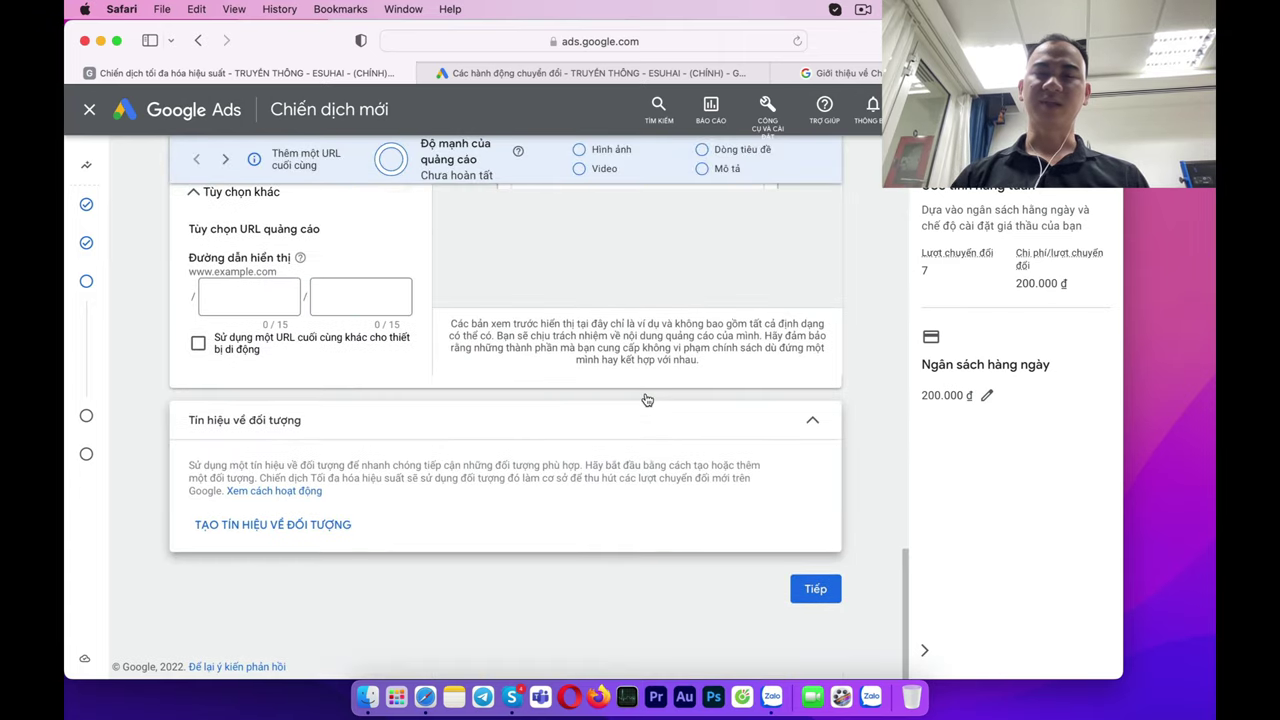
scroll(646, 399, up, 10)
scroll(645, 398, up, 1)
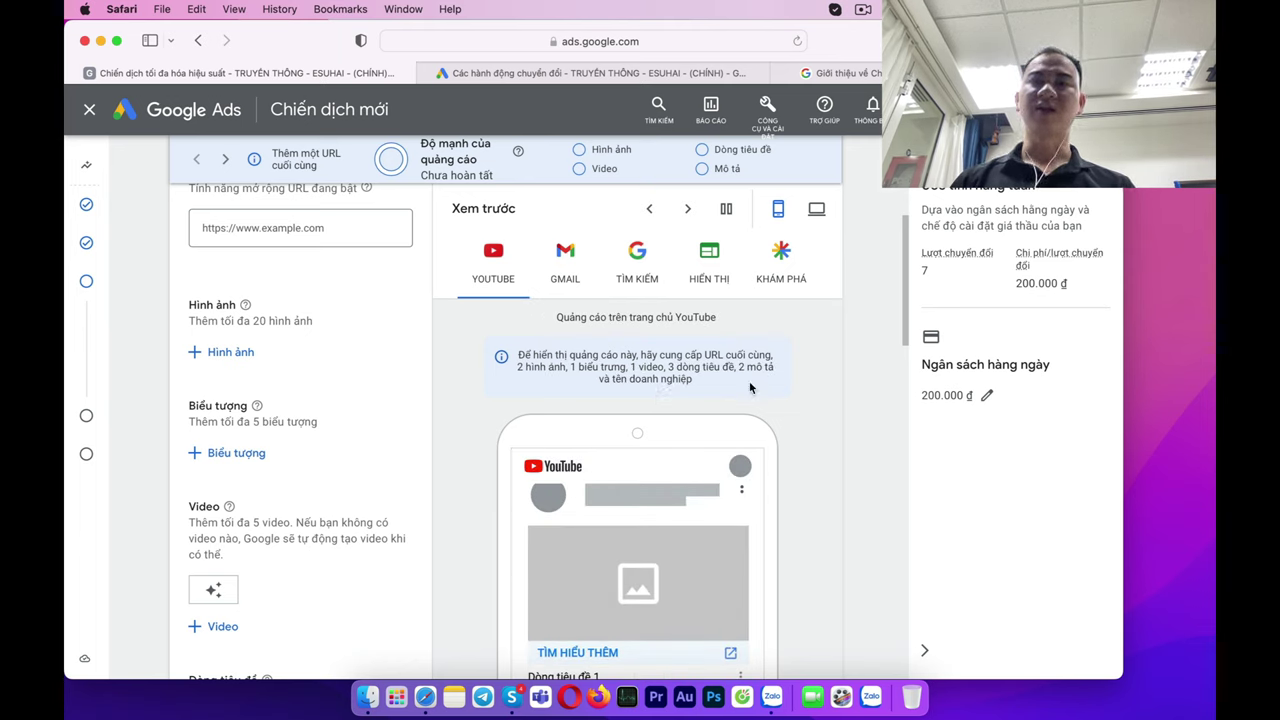
scroll(826, 349, up, 3)
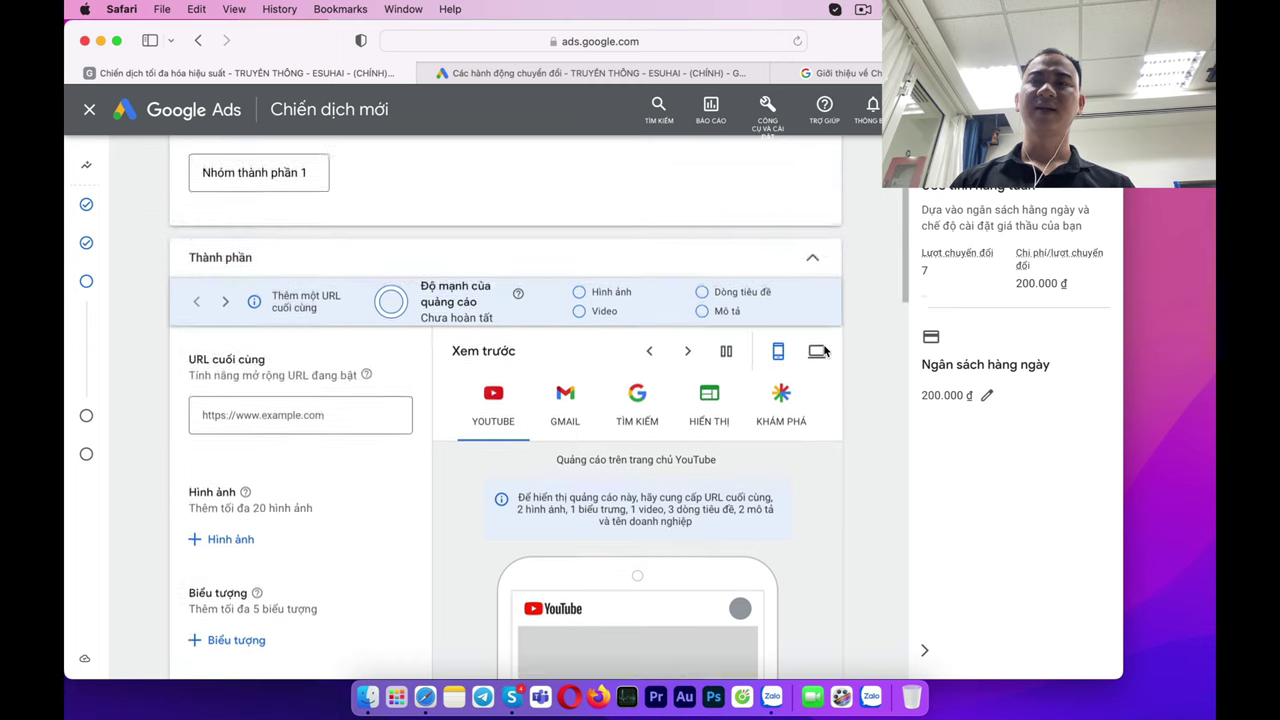
scroll(826, 349, up, 3)
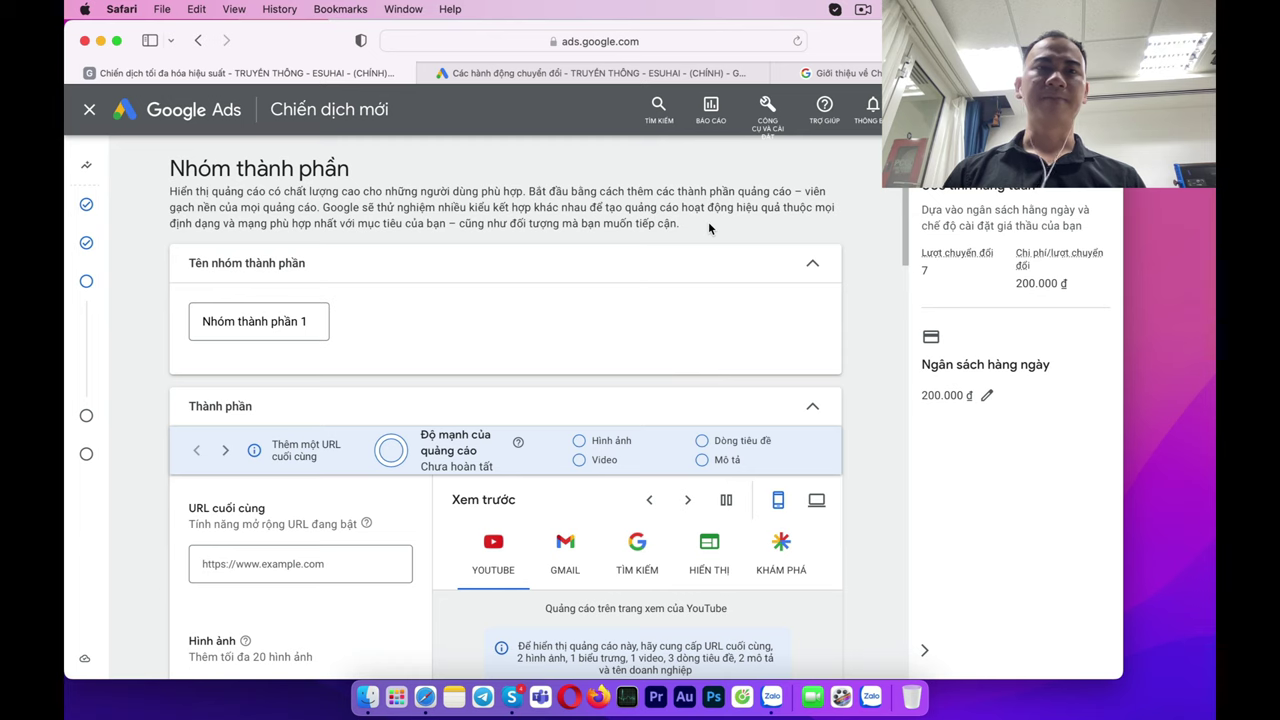
drag(170, 168, 360, 178)
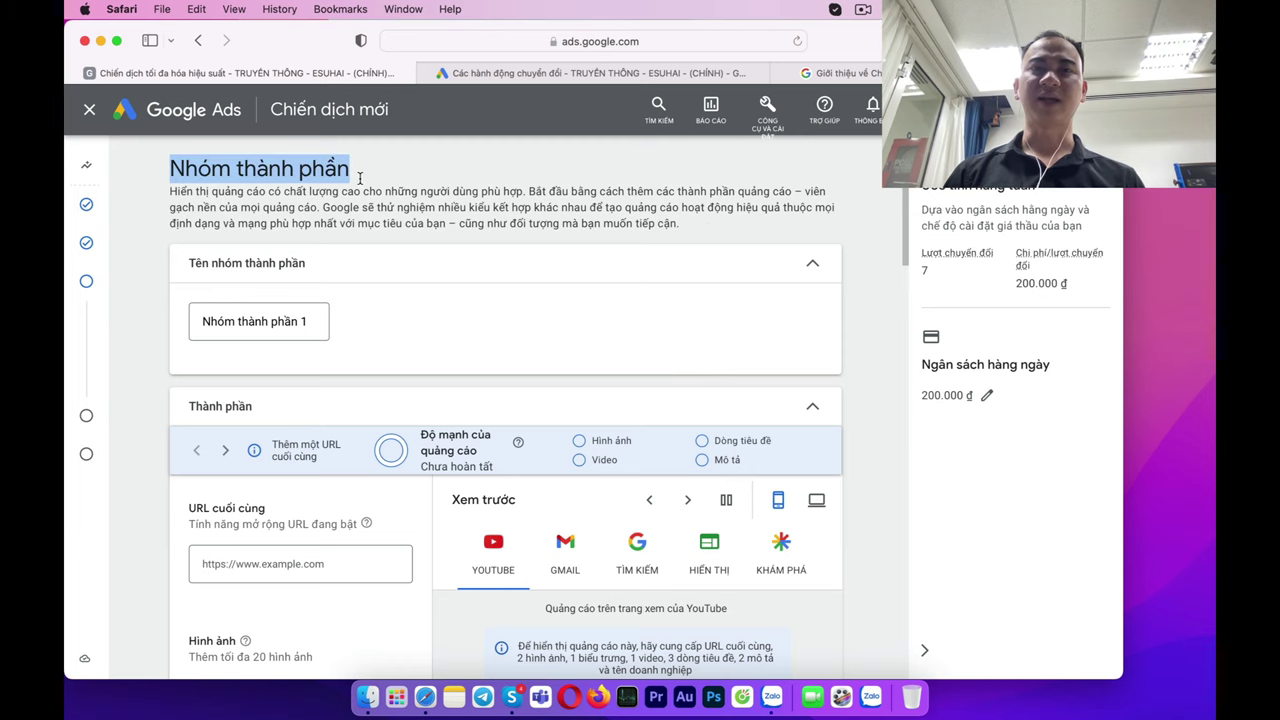
drag(687, 232, 165, 157)
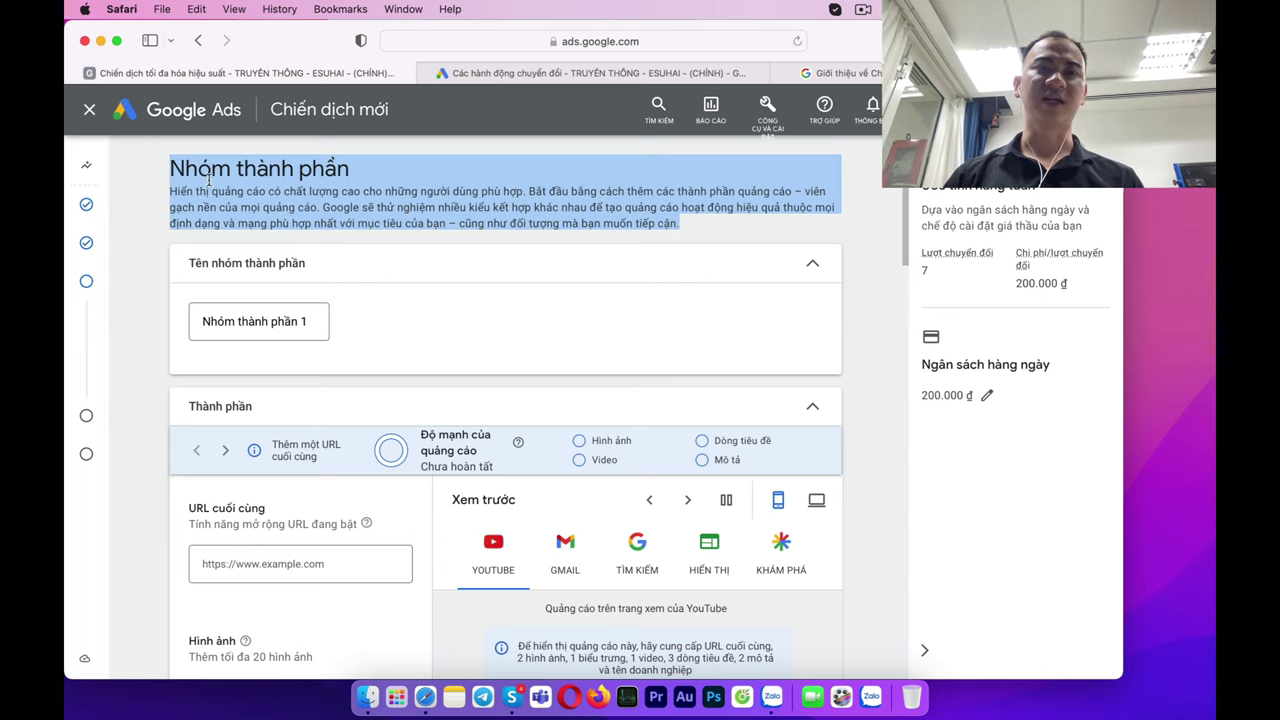
click(187, 172)
drag(170, 163, 551, 177)
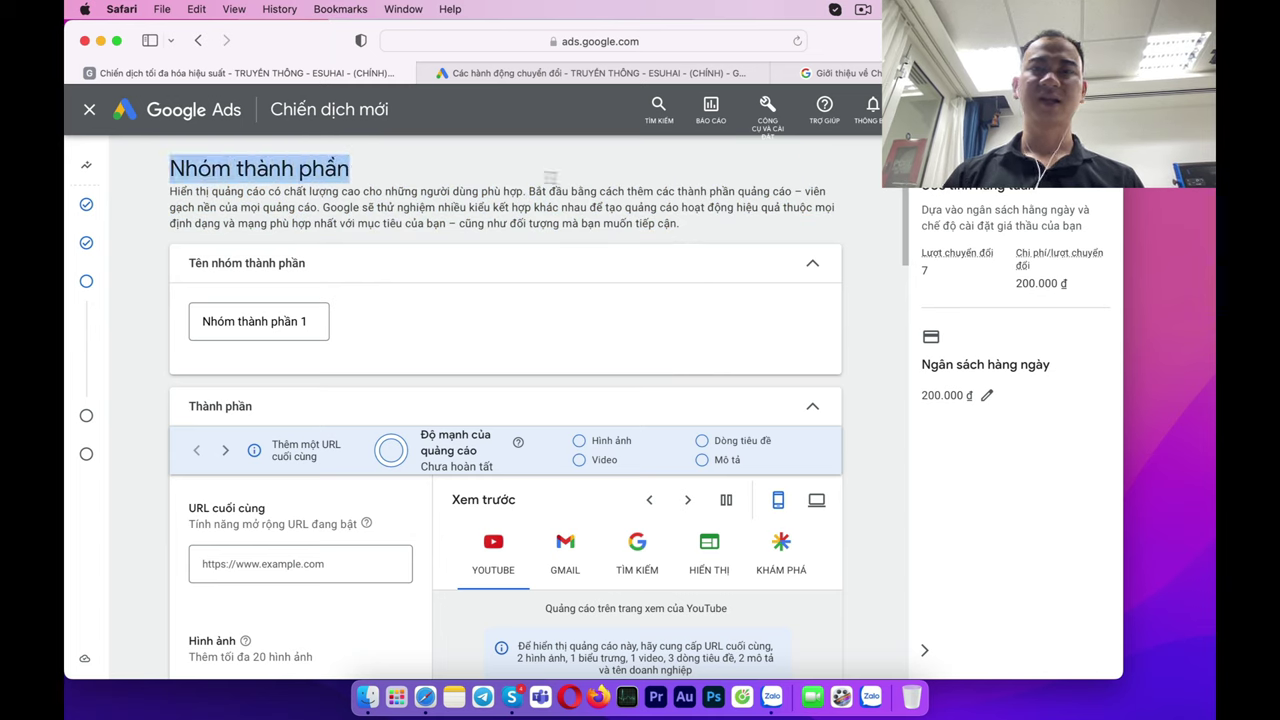
drag(682, 226, 172, 170)
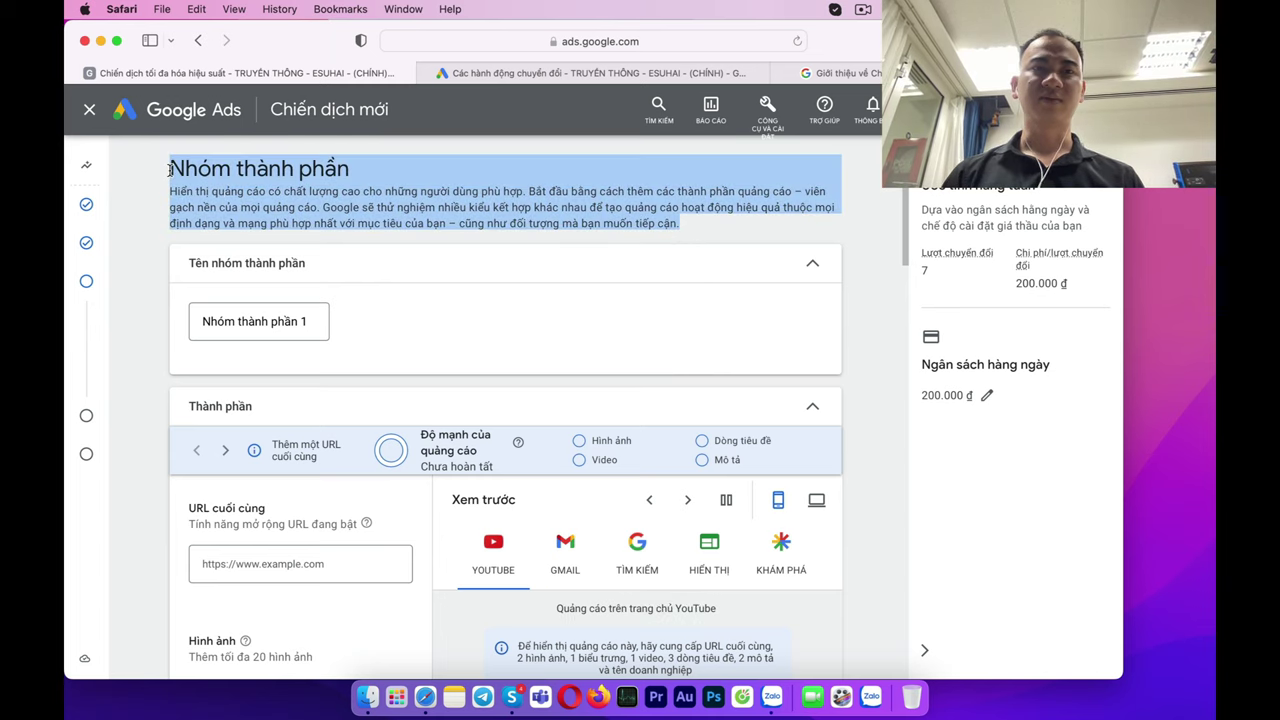